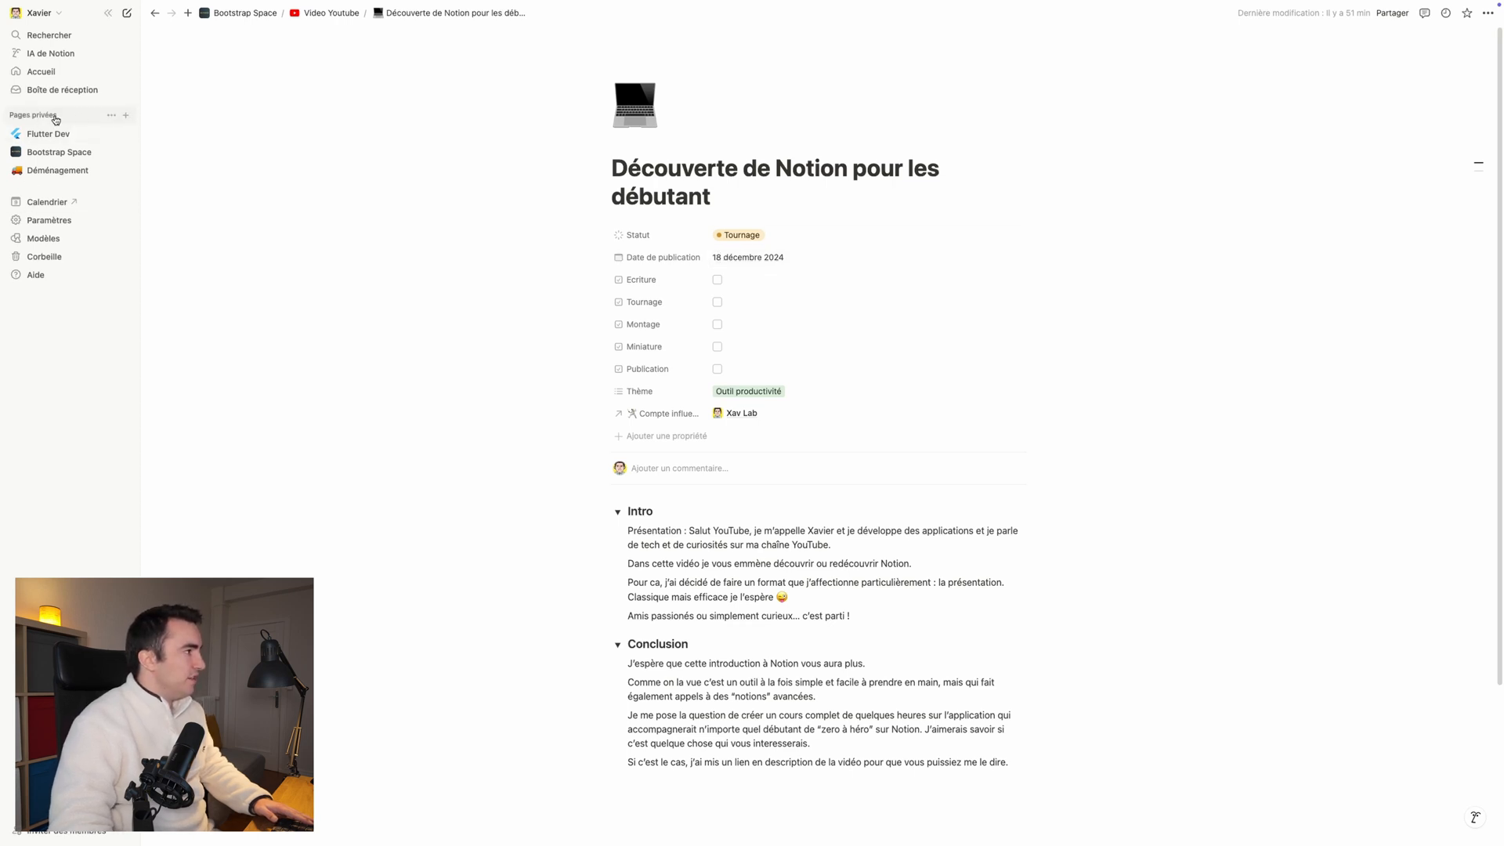
Step: Create a new private page titled "Mon app de suivi de dev" and collapse the sidebar
left_click(125, 115)
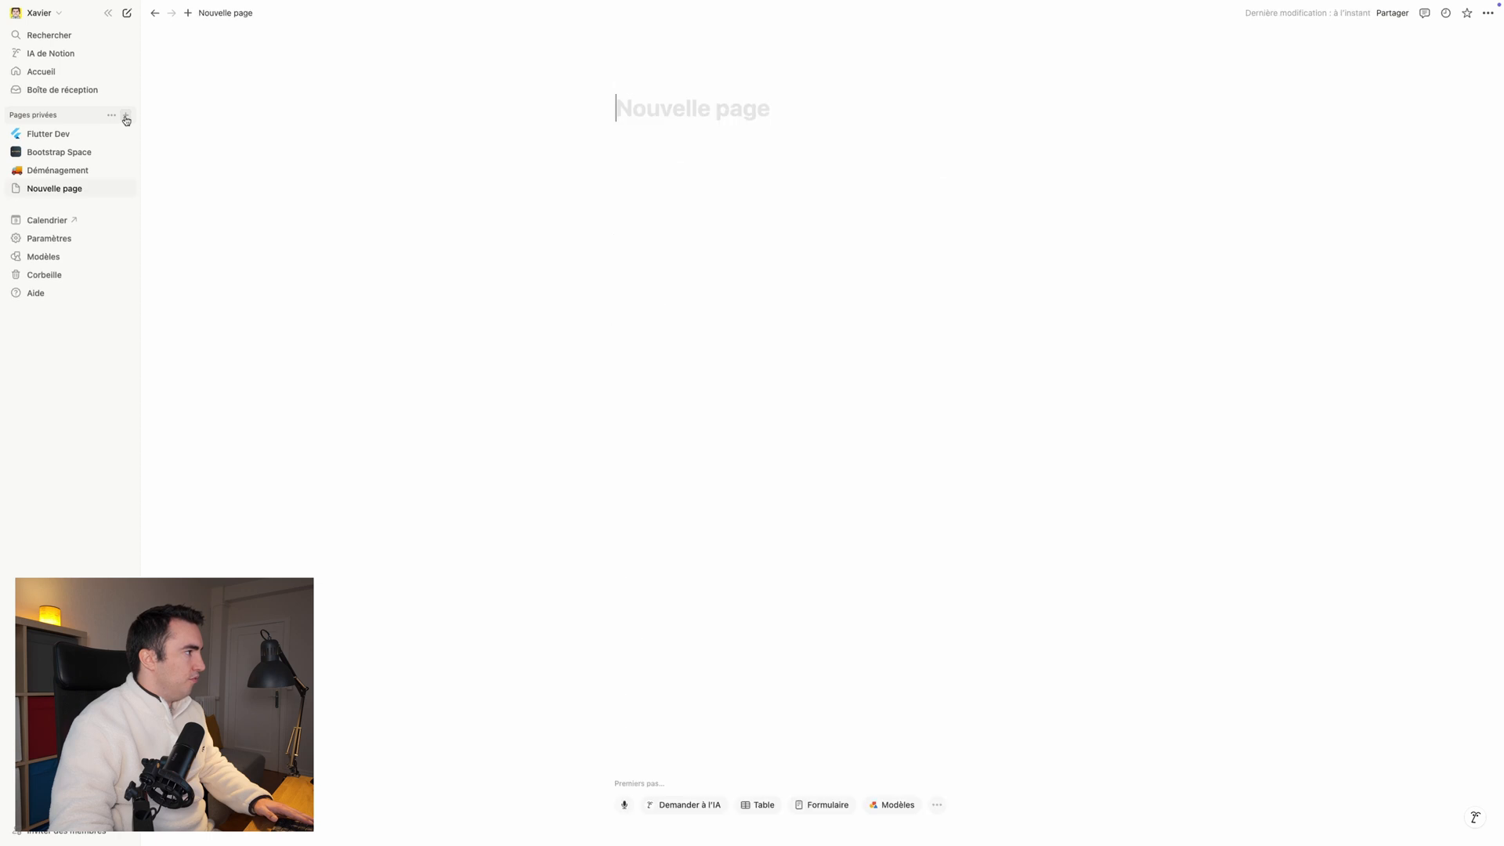
left_click(110, 13)
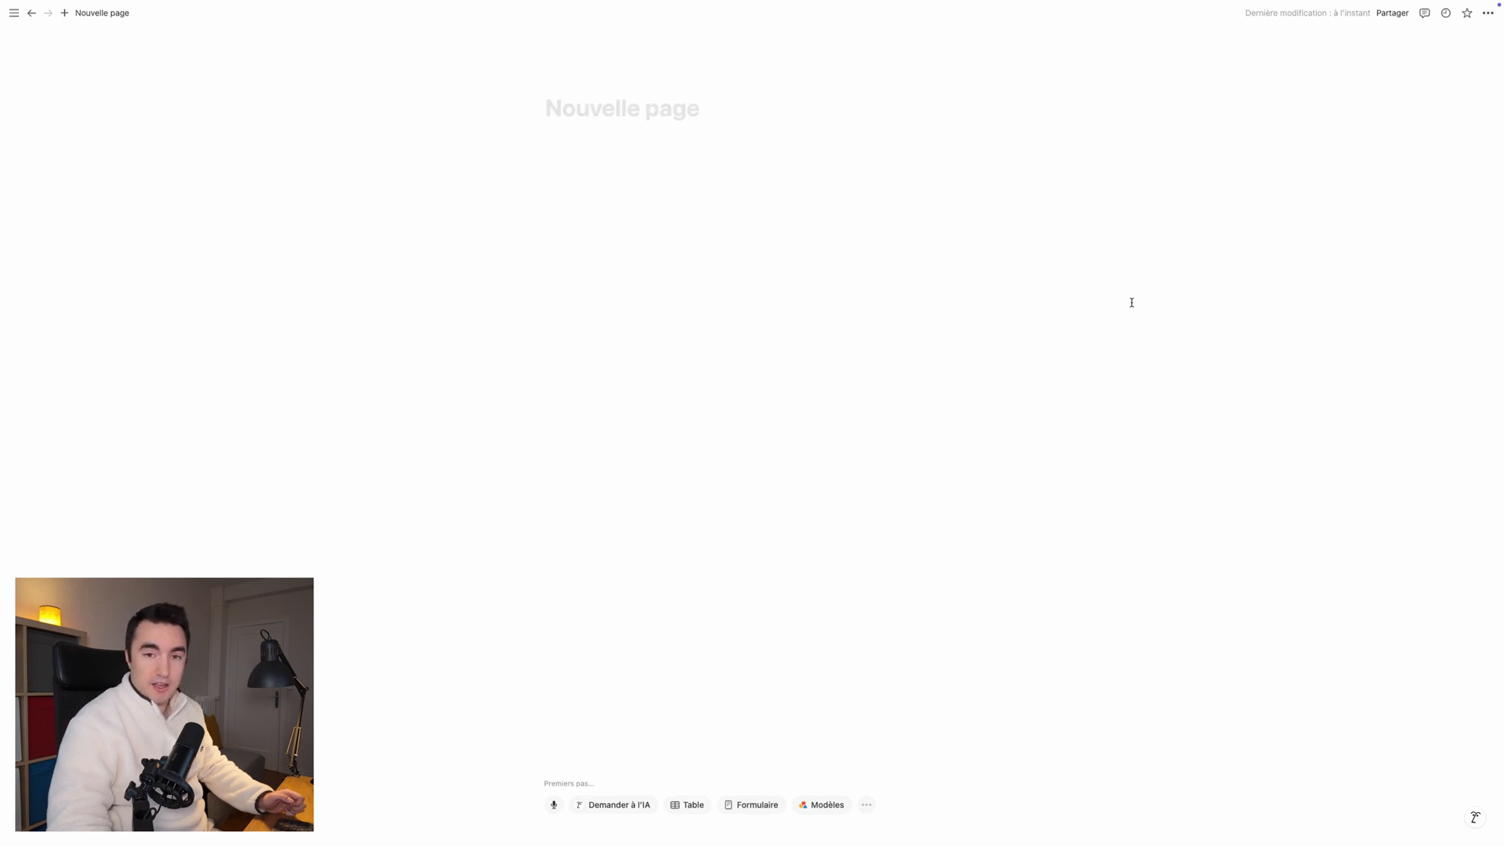
left_click(1489, 13)
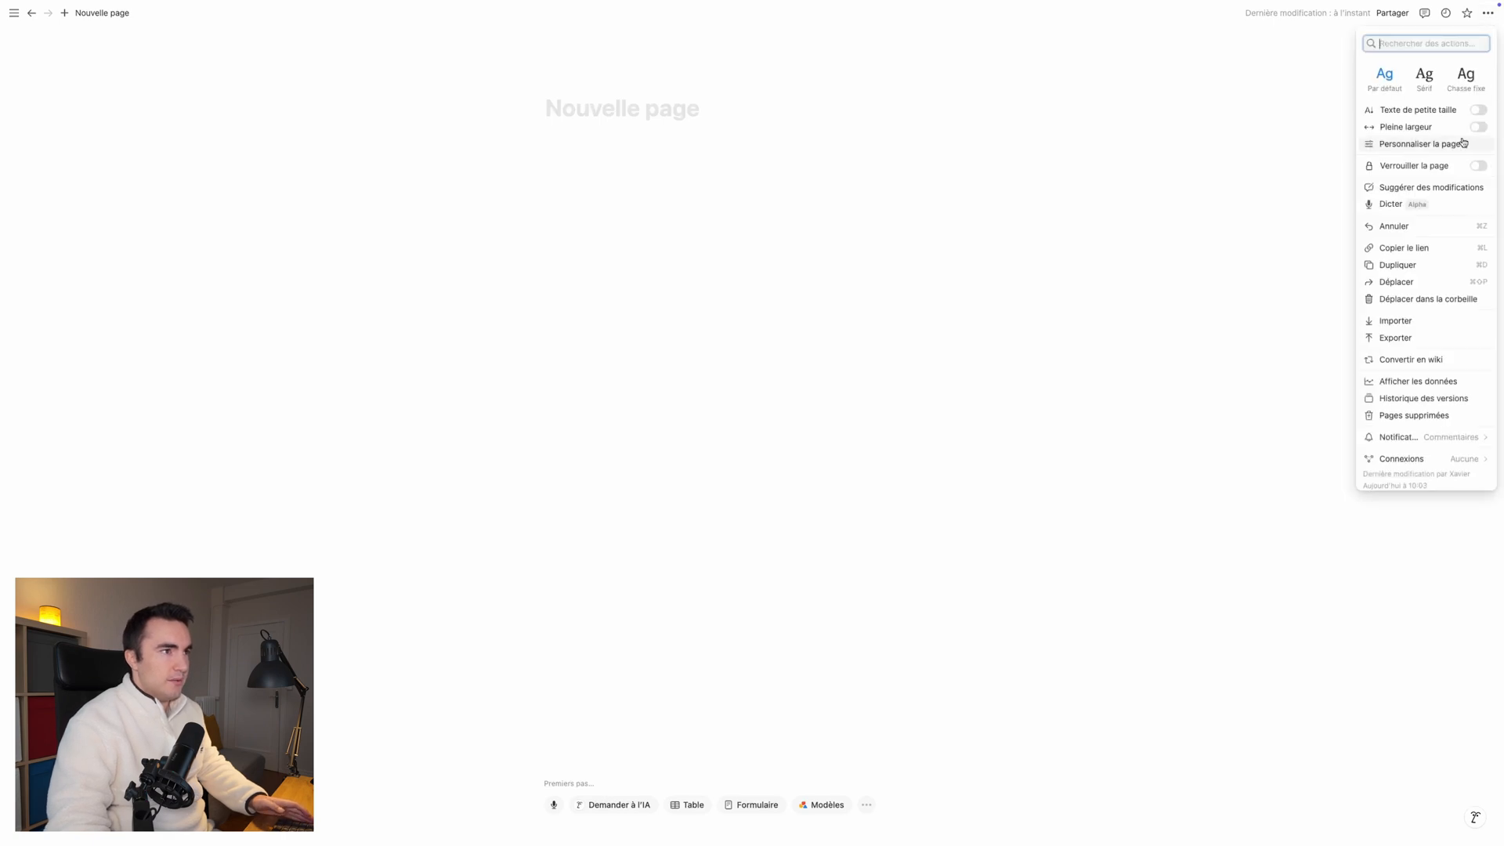
left_click(597, 115)
type("M")
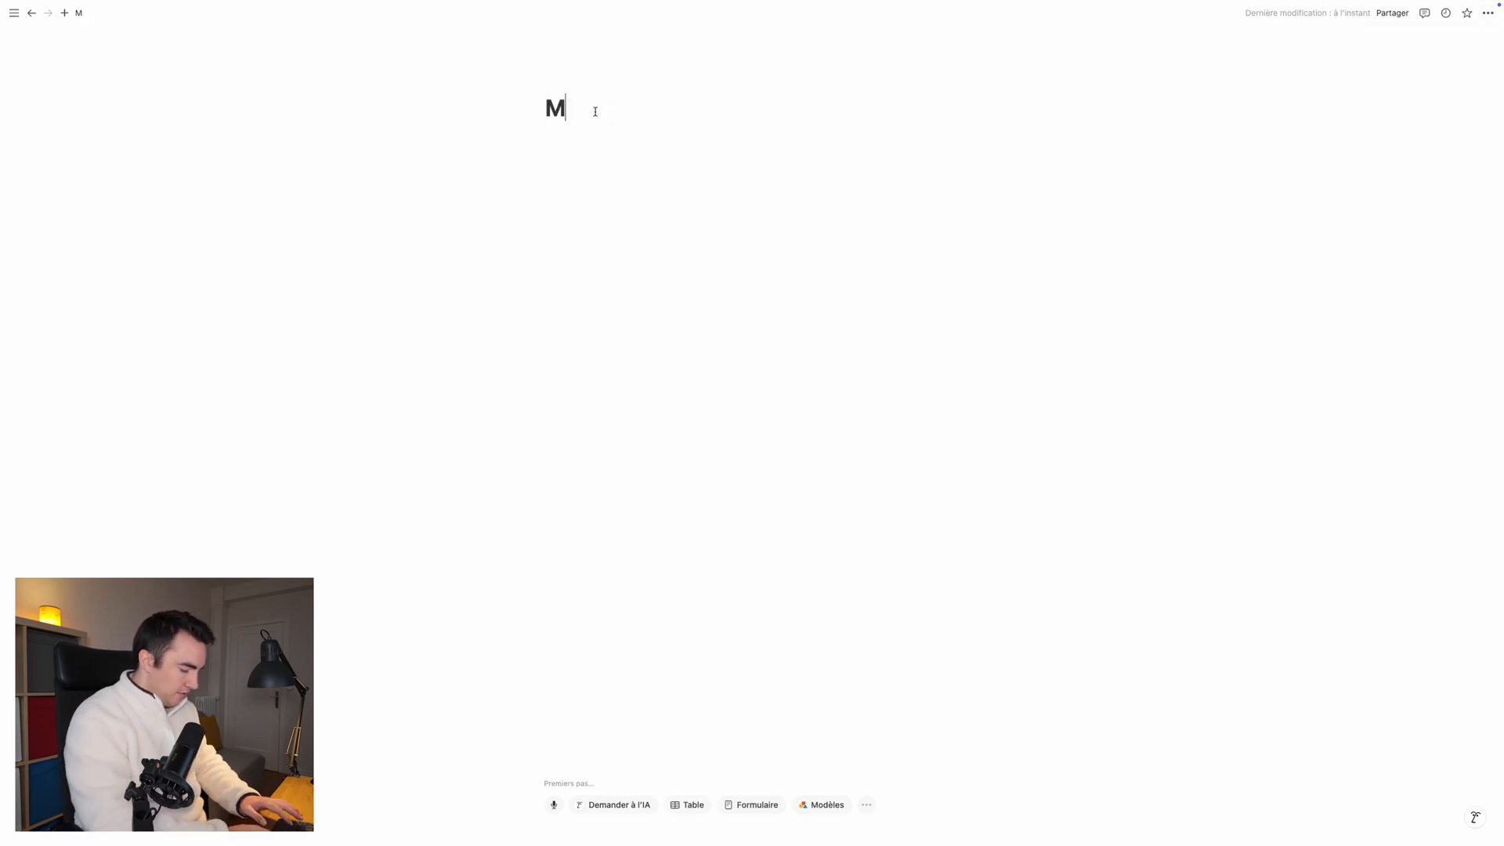
type("on app ")
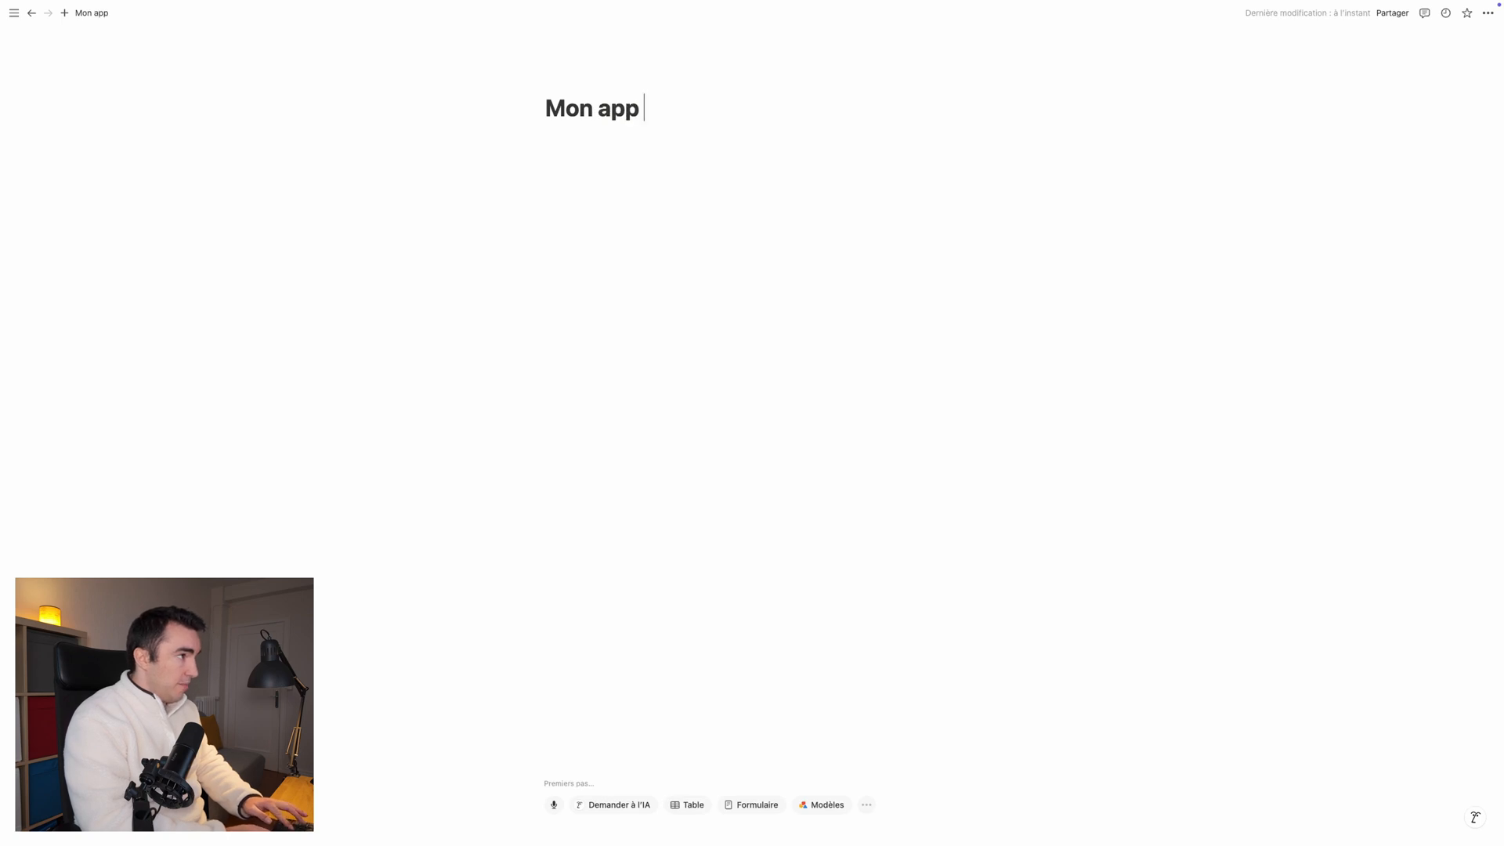
type("de suivi de dev")
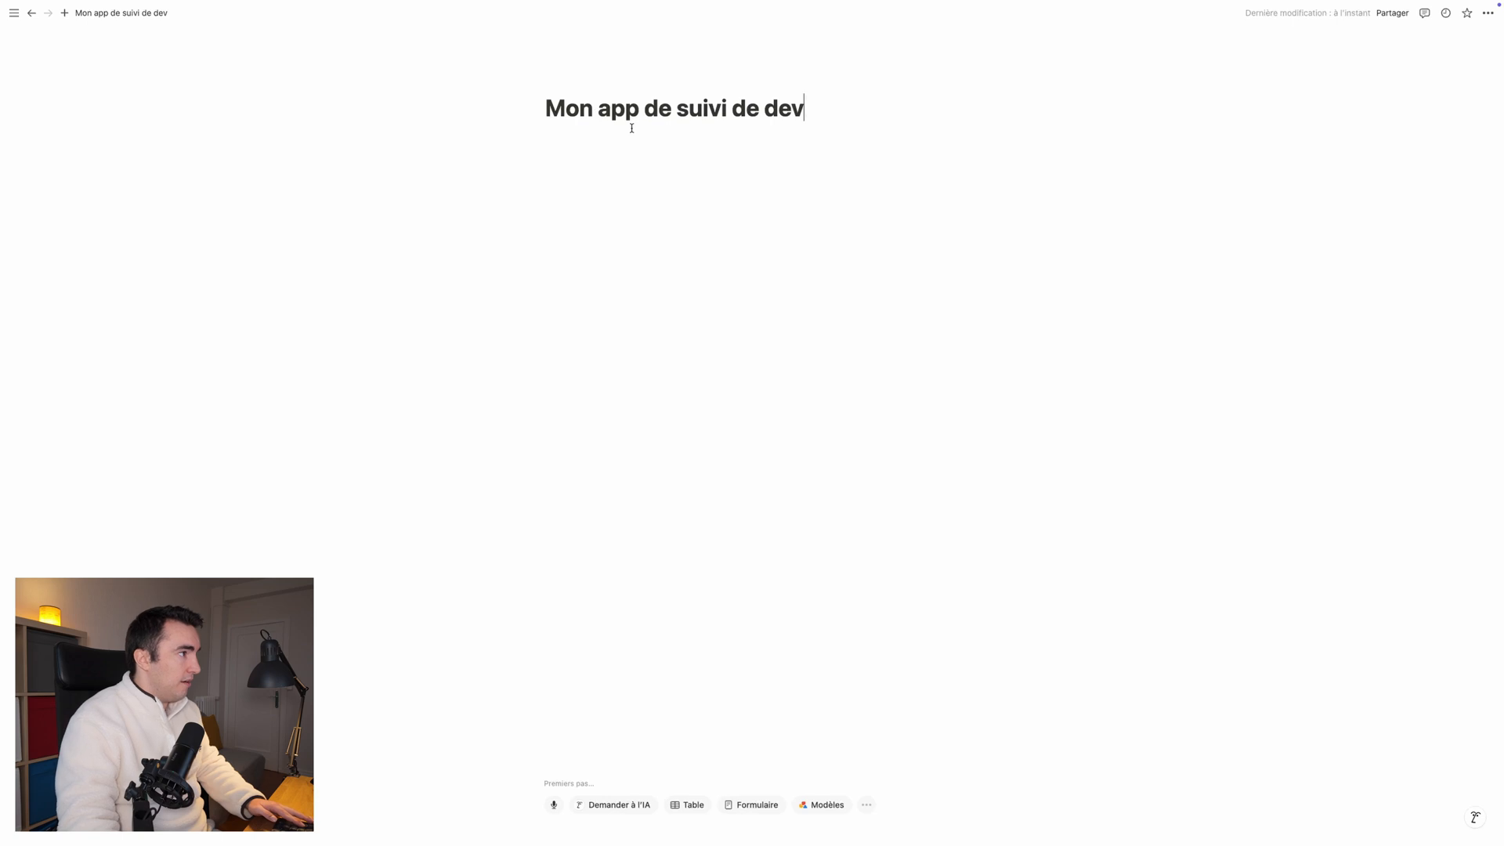
Step: Give the page a laptop emoji as its icon and add a cover image
left_click(572, 81)
left_click(567, 98)
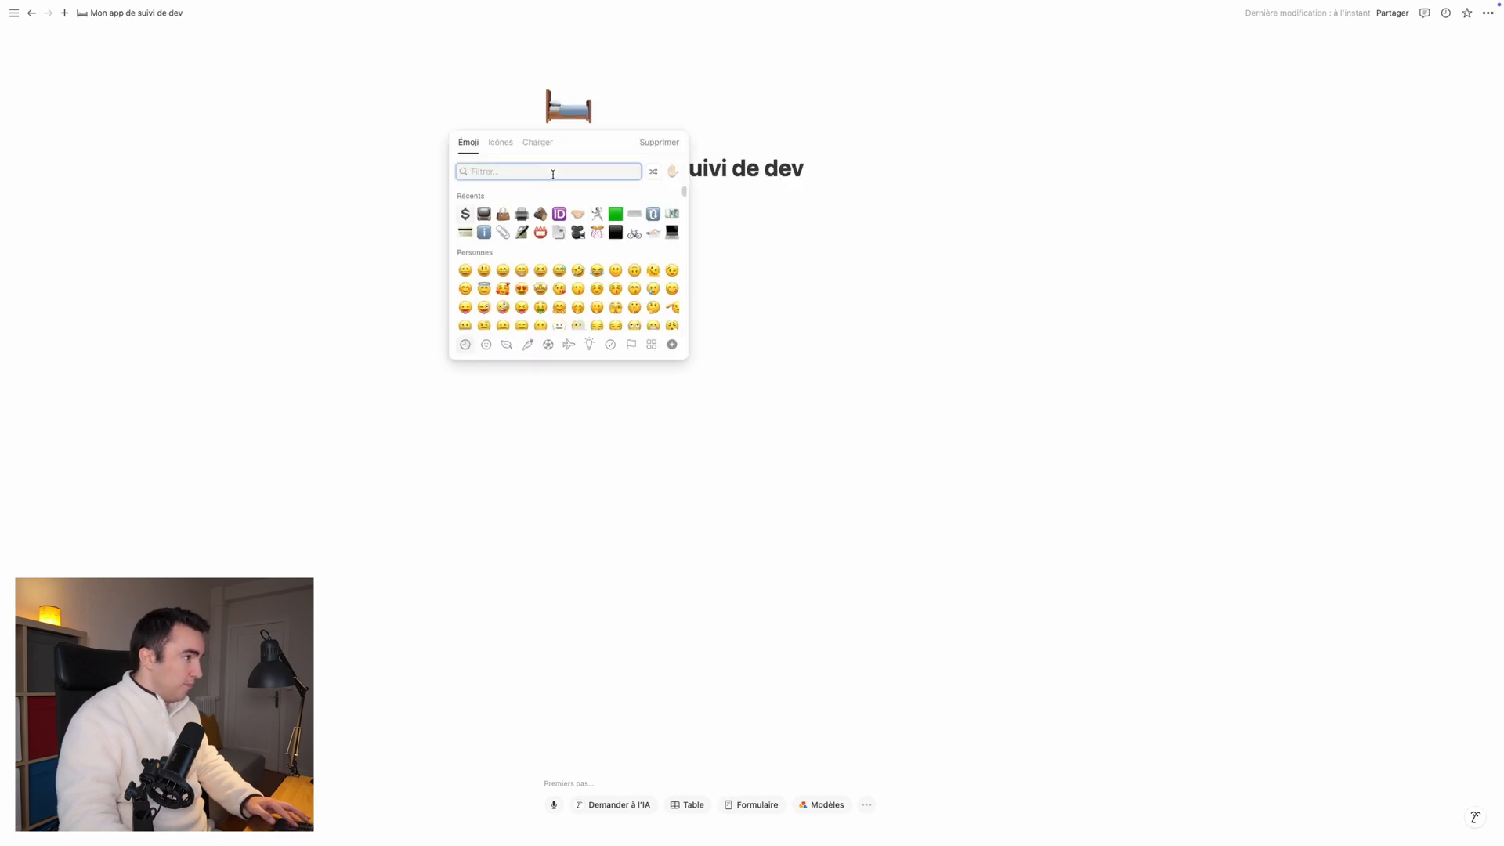
left_click(673, 232)
left_click(791, 256)
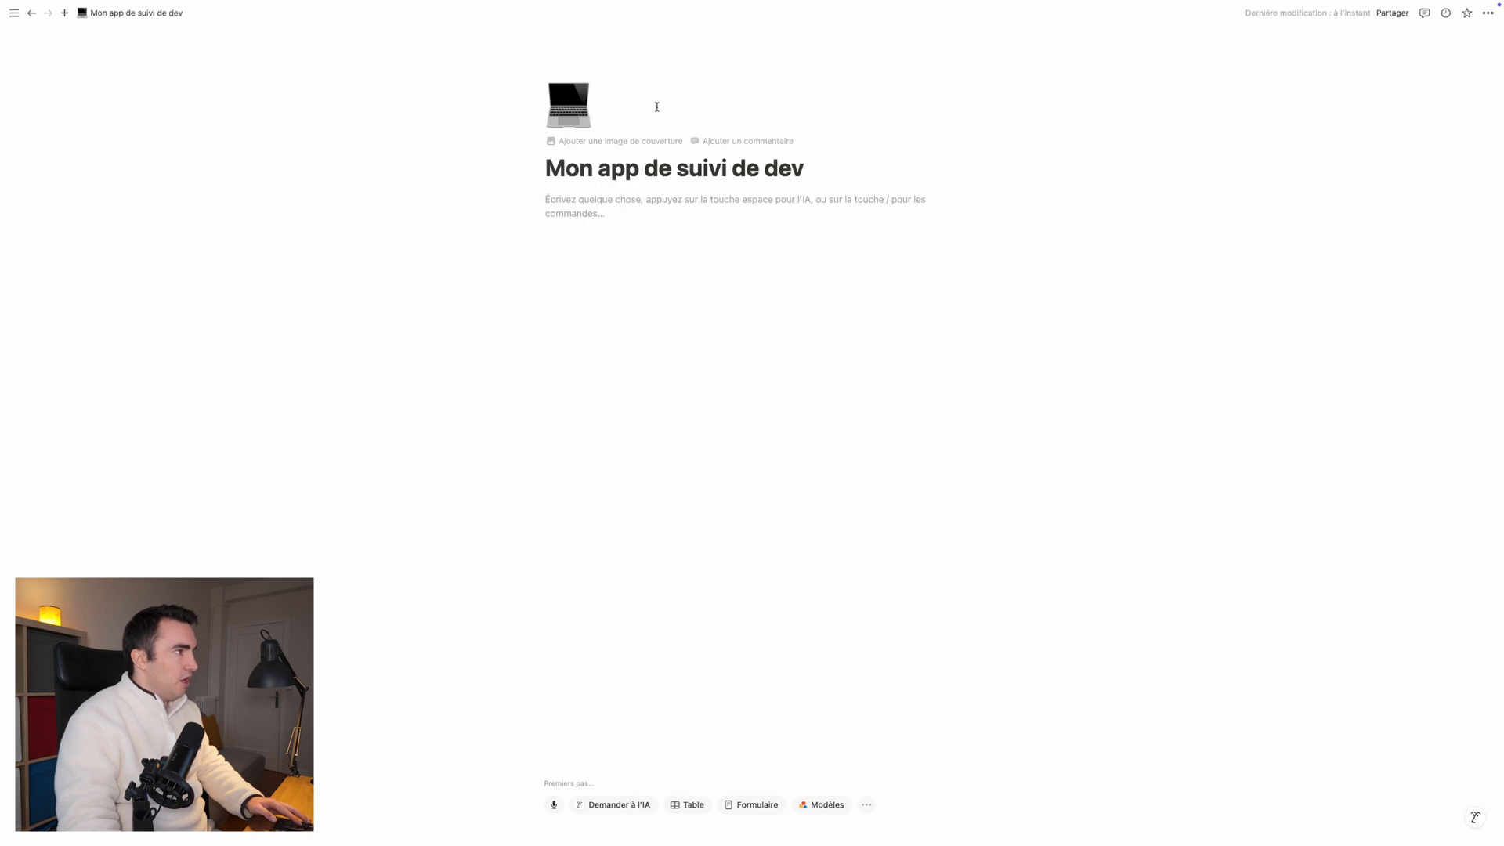
left_click(643, 142)
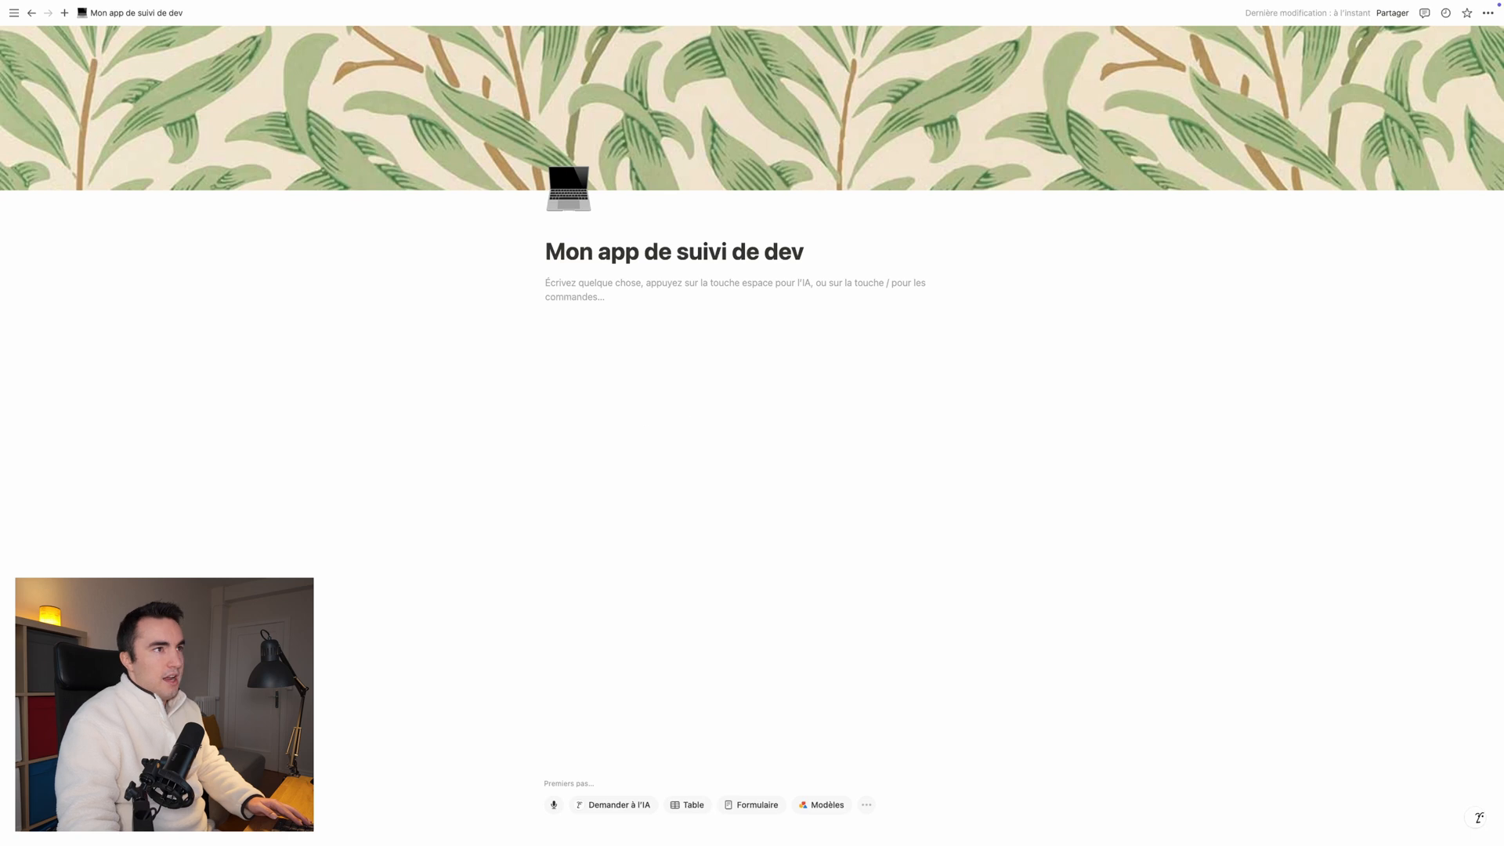
Step: Set the page layout to full width (Pleine largeur)
left_click(1487, 13)
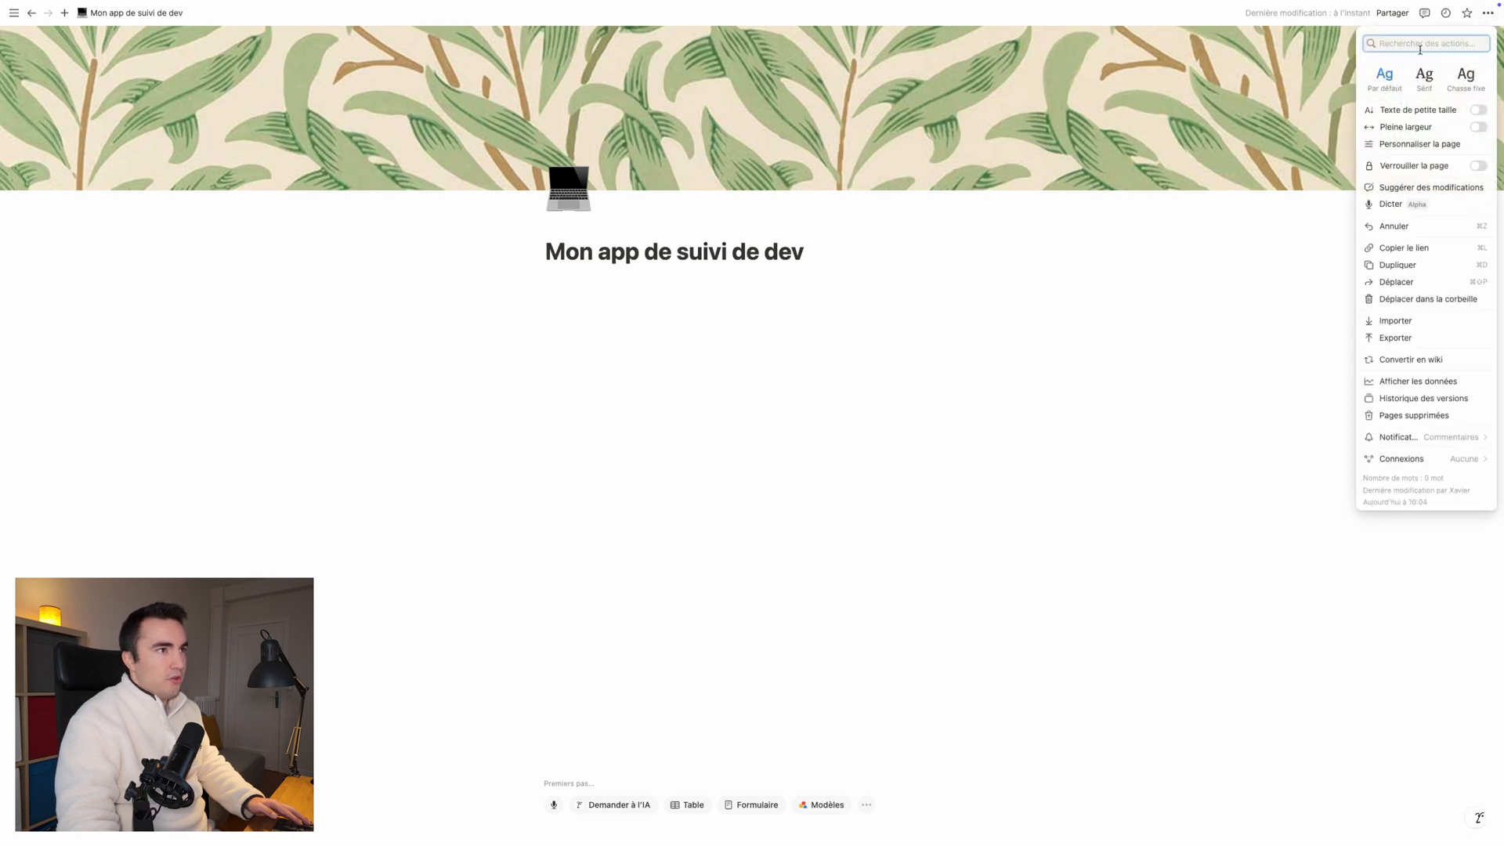
left_click(1479, 127)
left_click(252, 401)
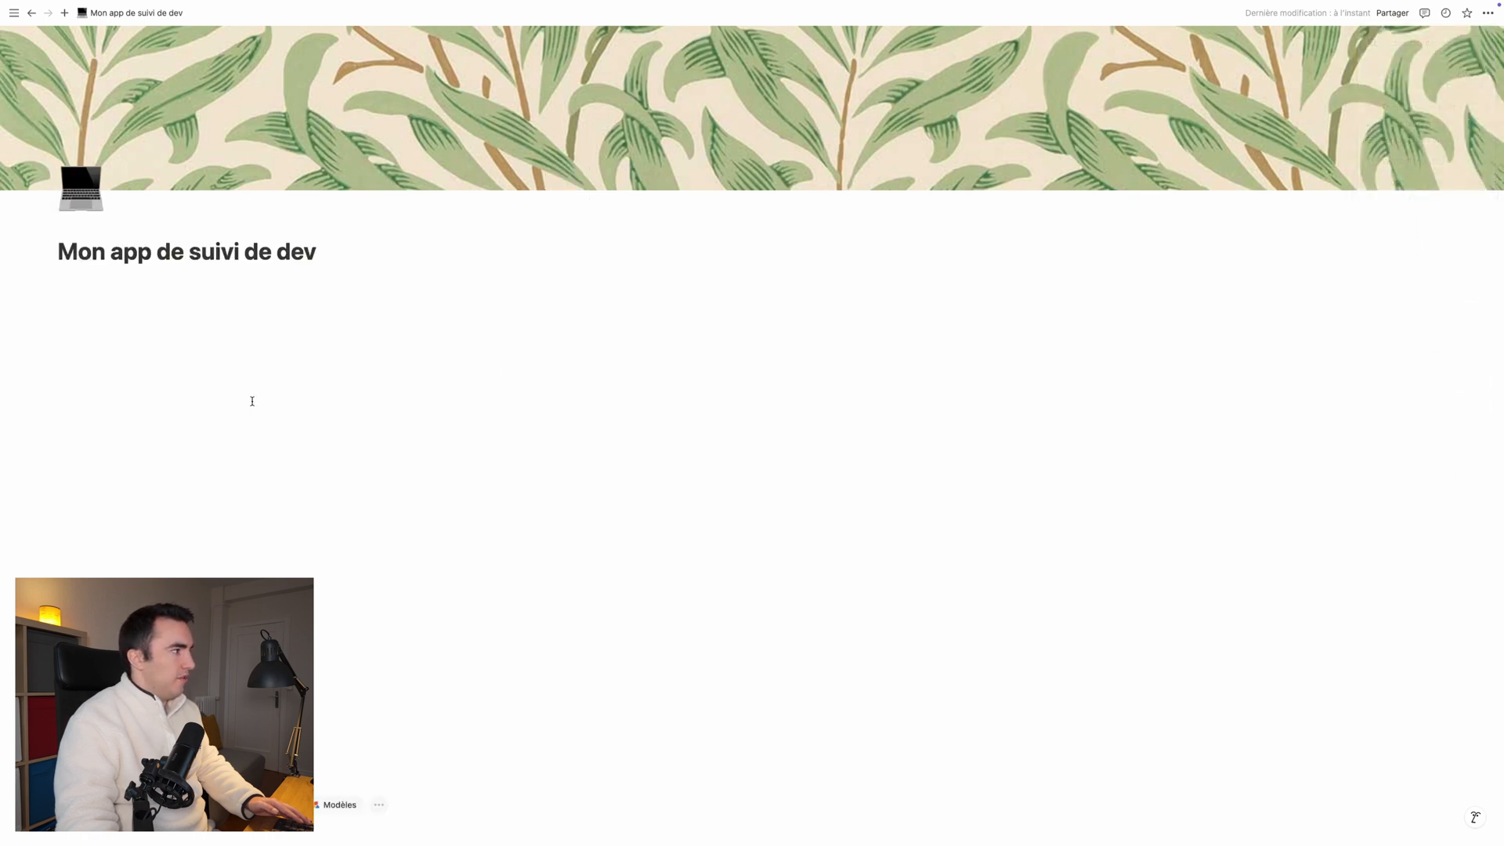
Step: Insert a callout (Encadré) below the page title with the text "Site et ressources utiles"
left_click(89, 279)
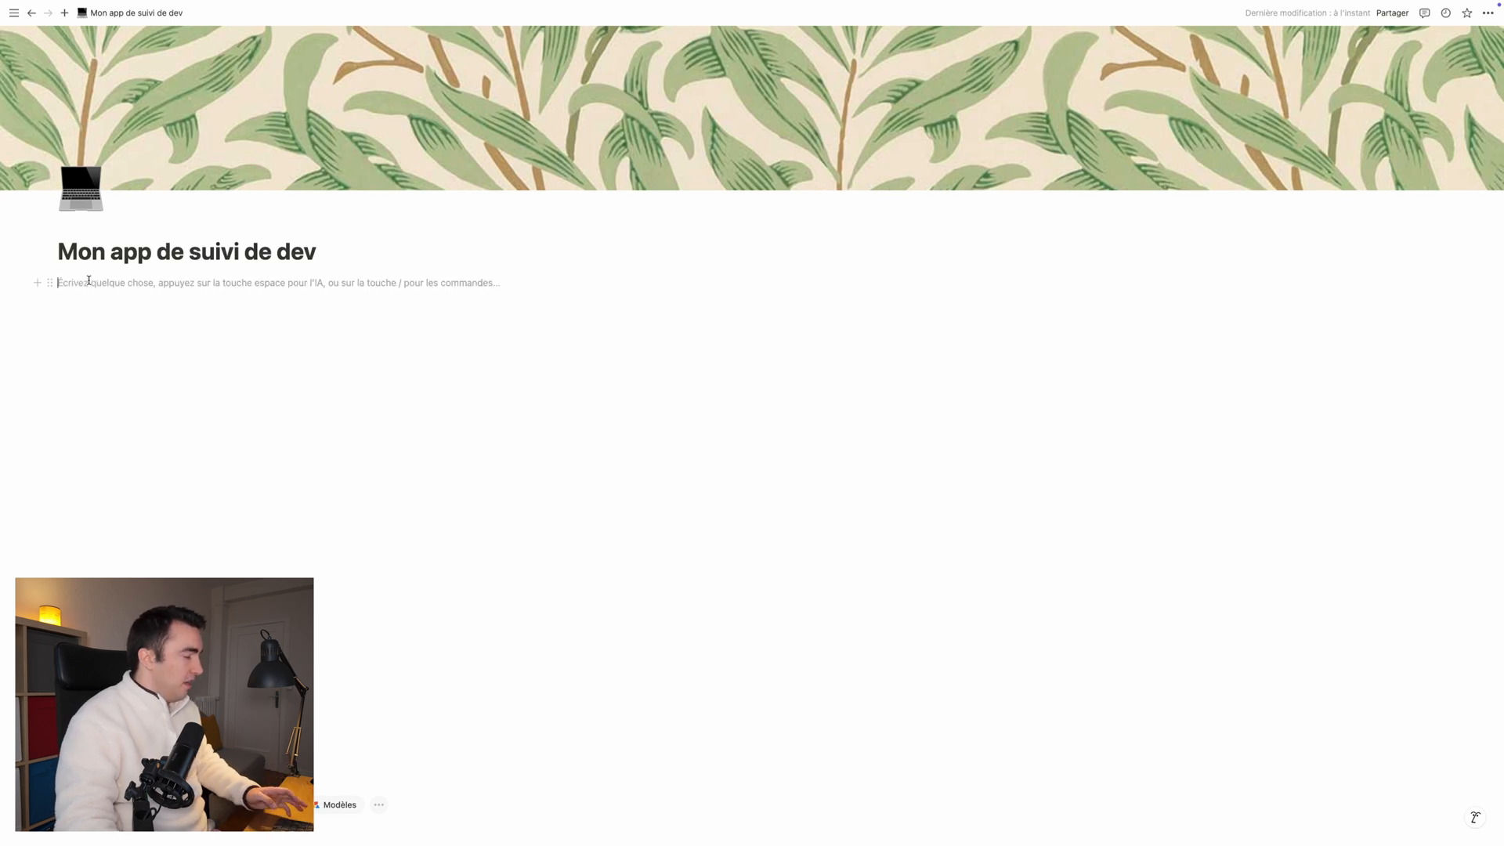
type("/")
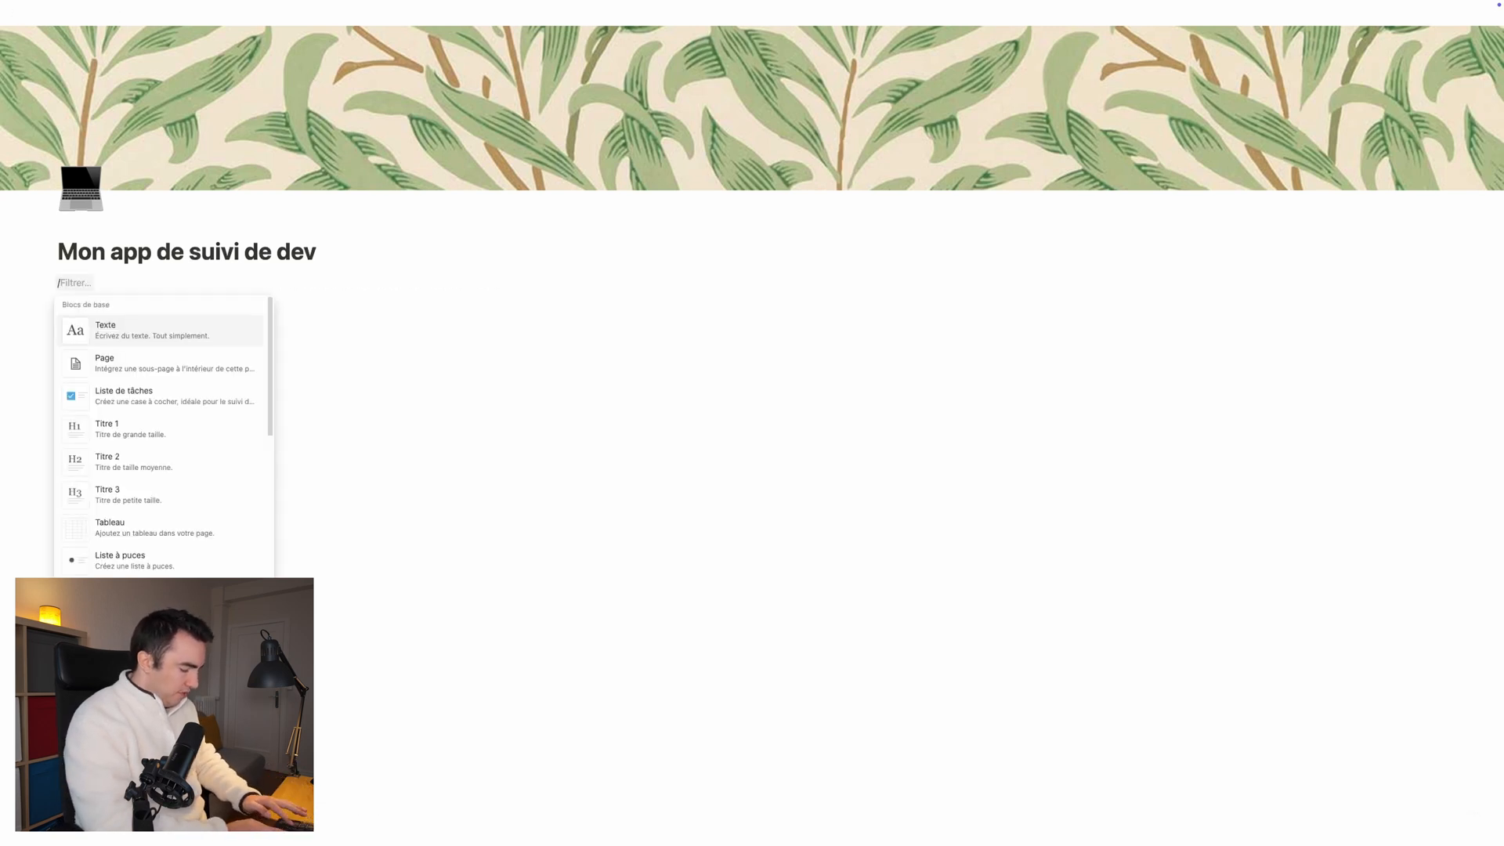
type("enca")
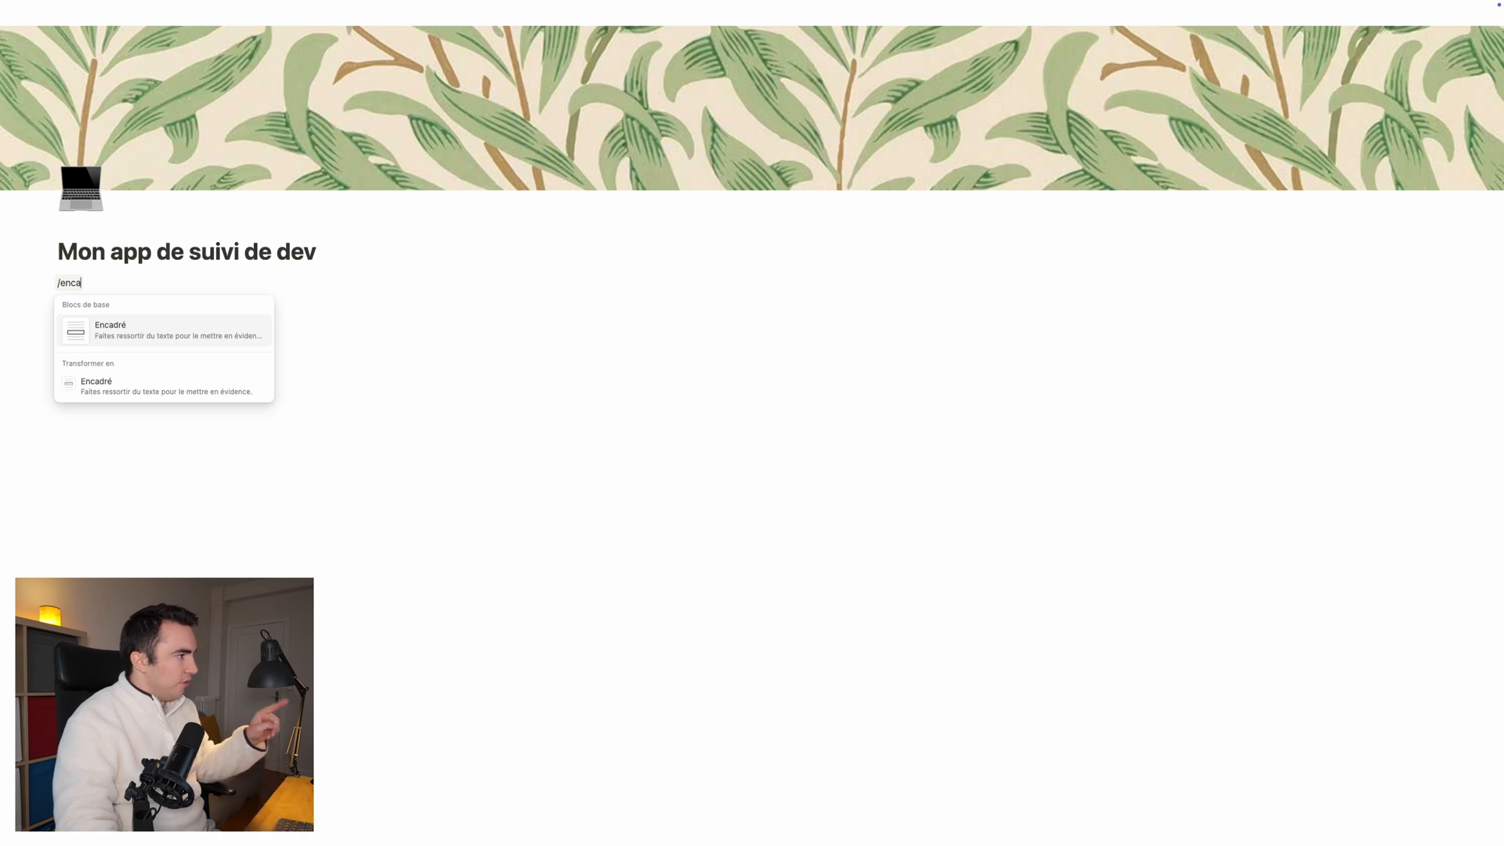
left_click(127, 341)
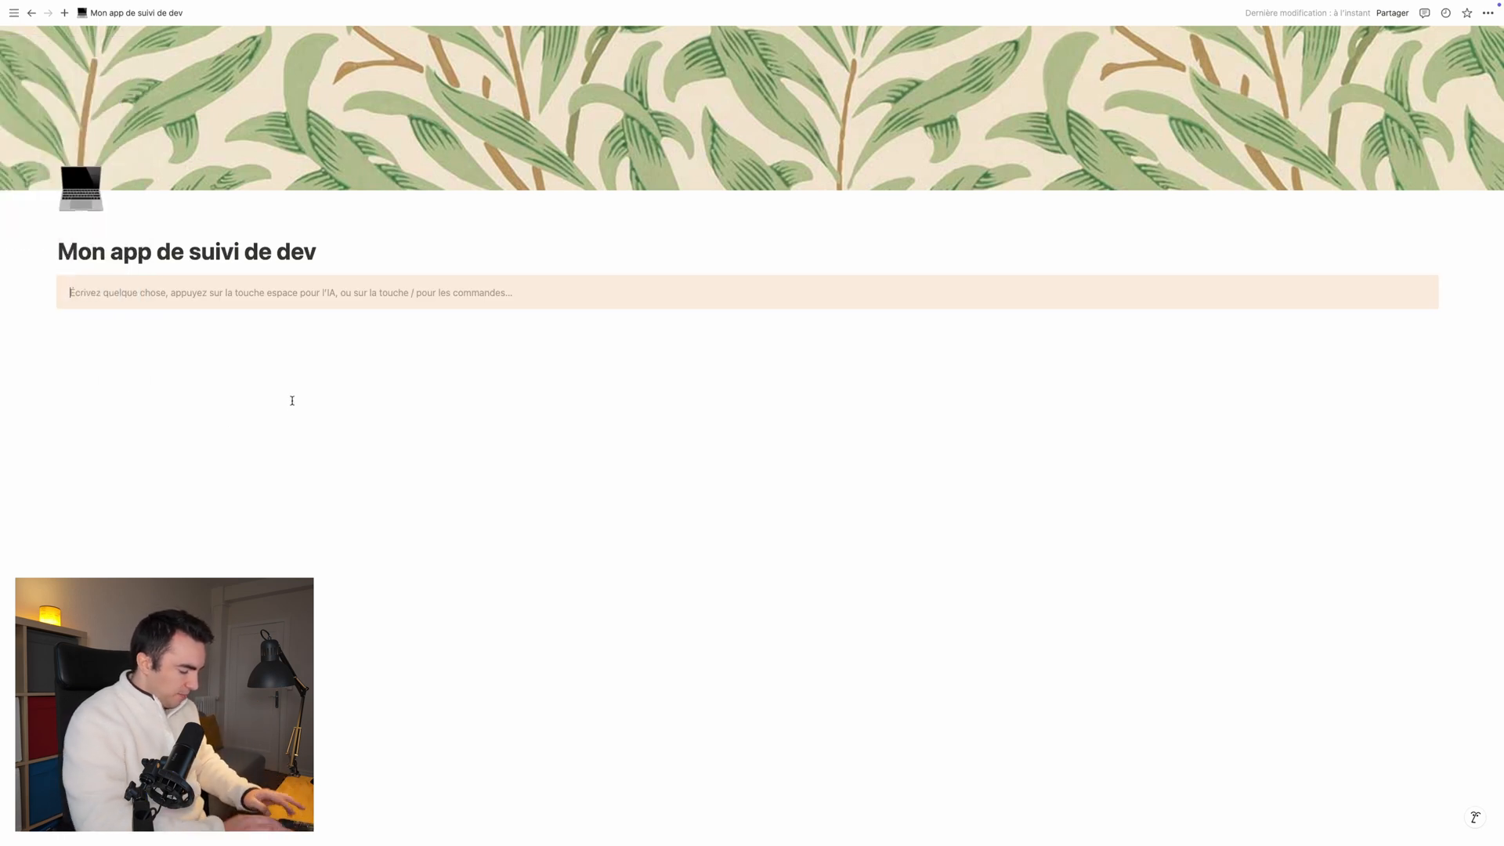
type("Site et ressources utiles")
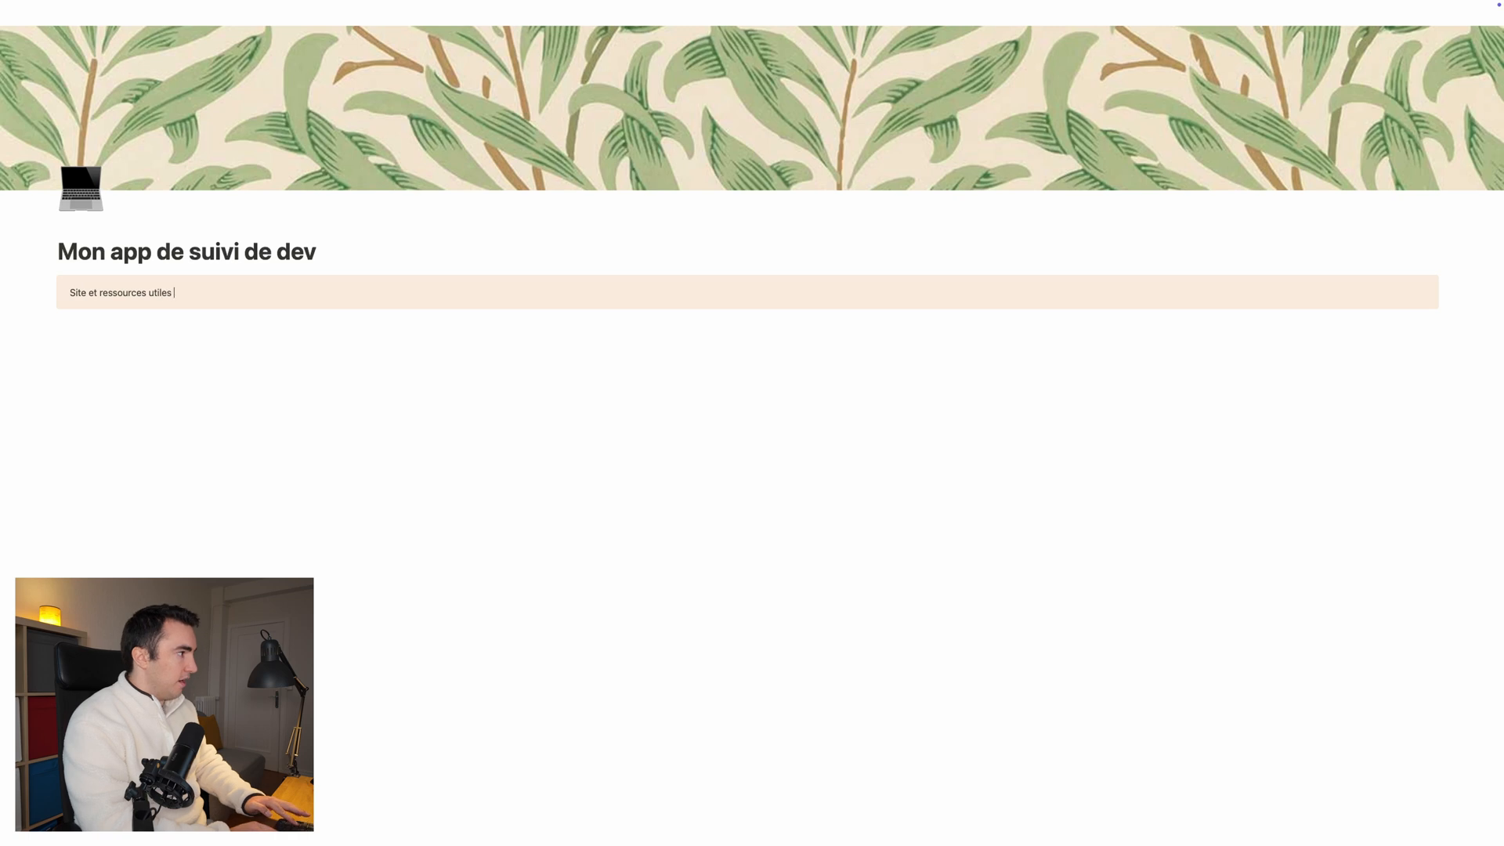
left_click(127, 350)
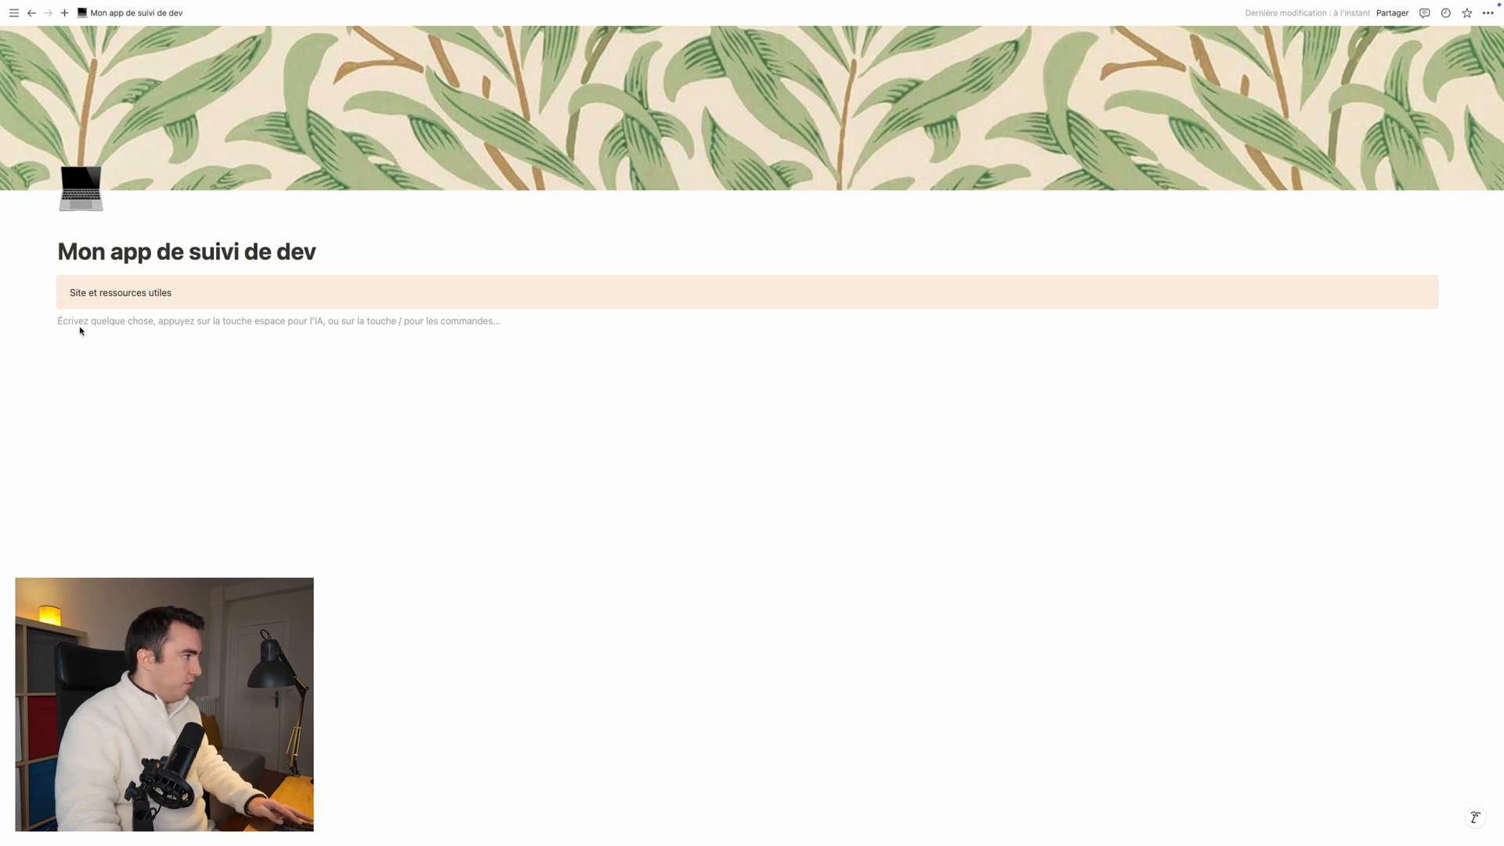
type("/sit")
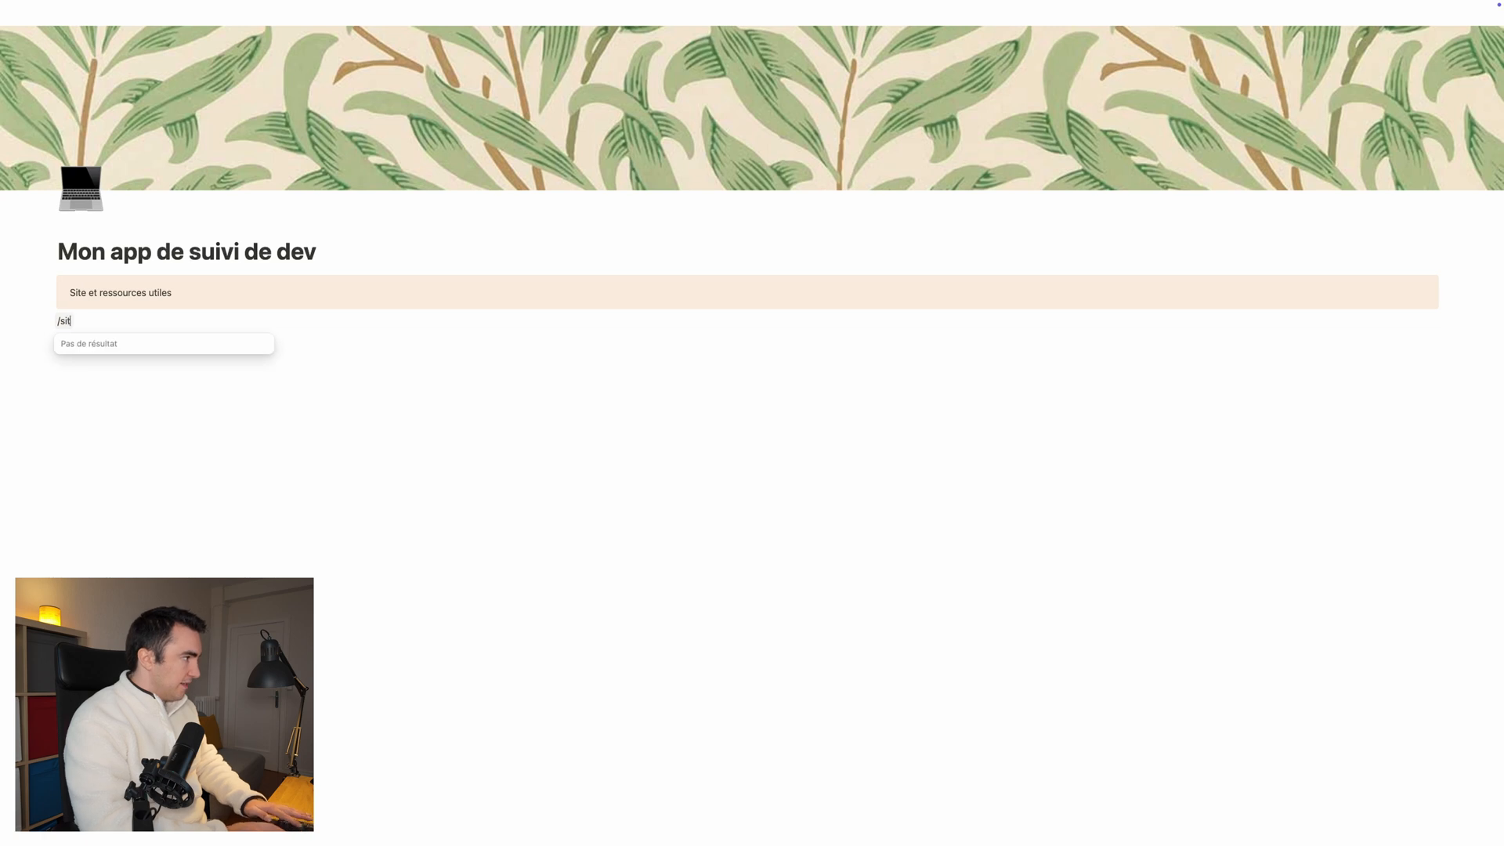
key("BackSpace")
key("BackSpace")
key("BackSpace")
type("li")
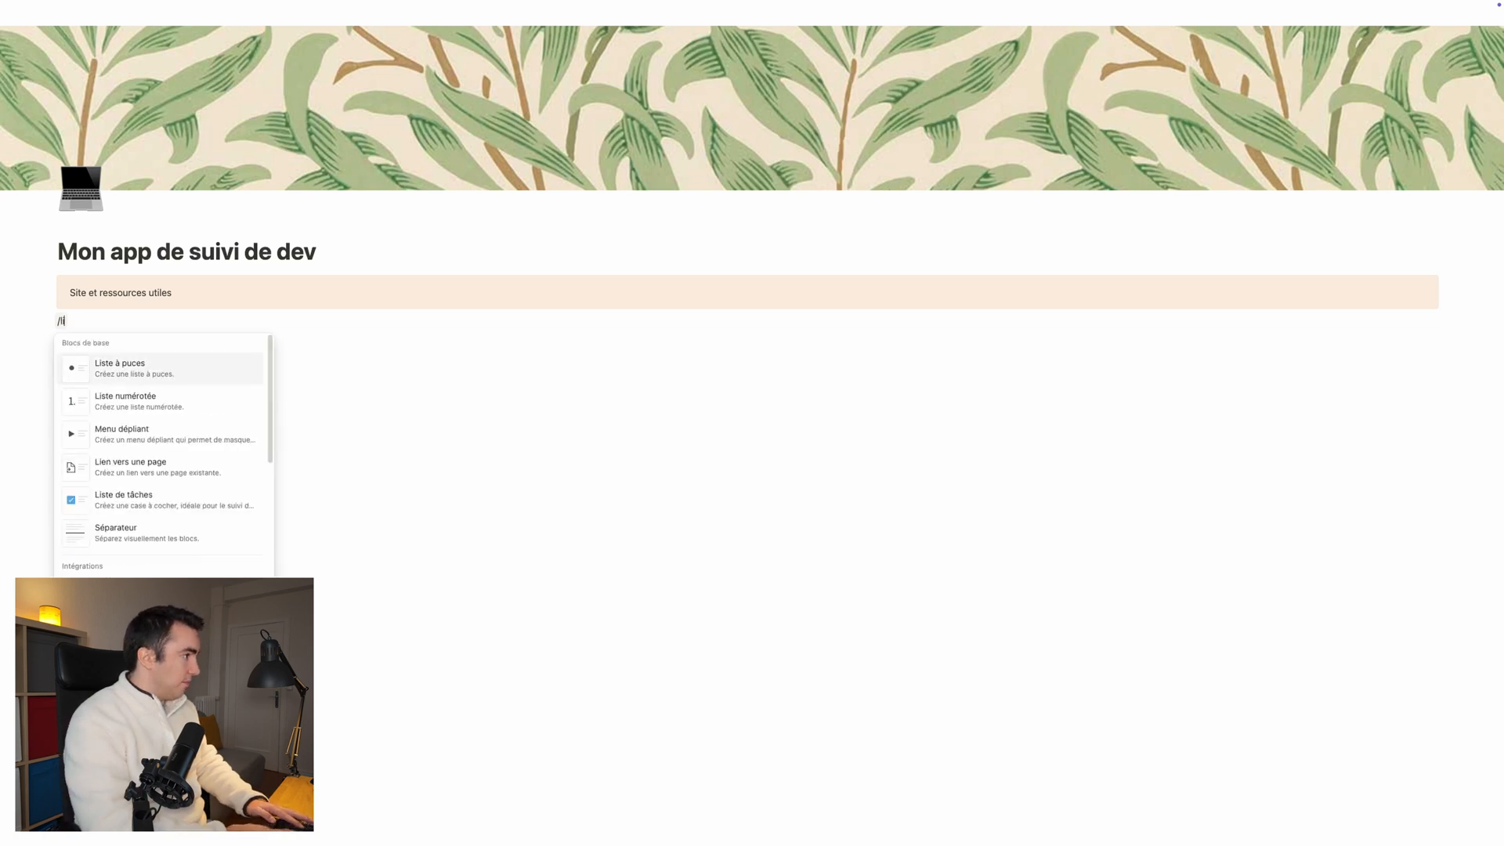
type("en")
left_click(121, 425)
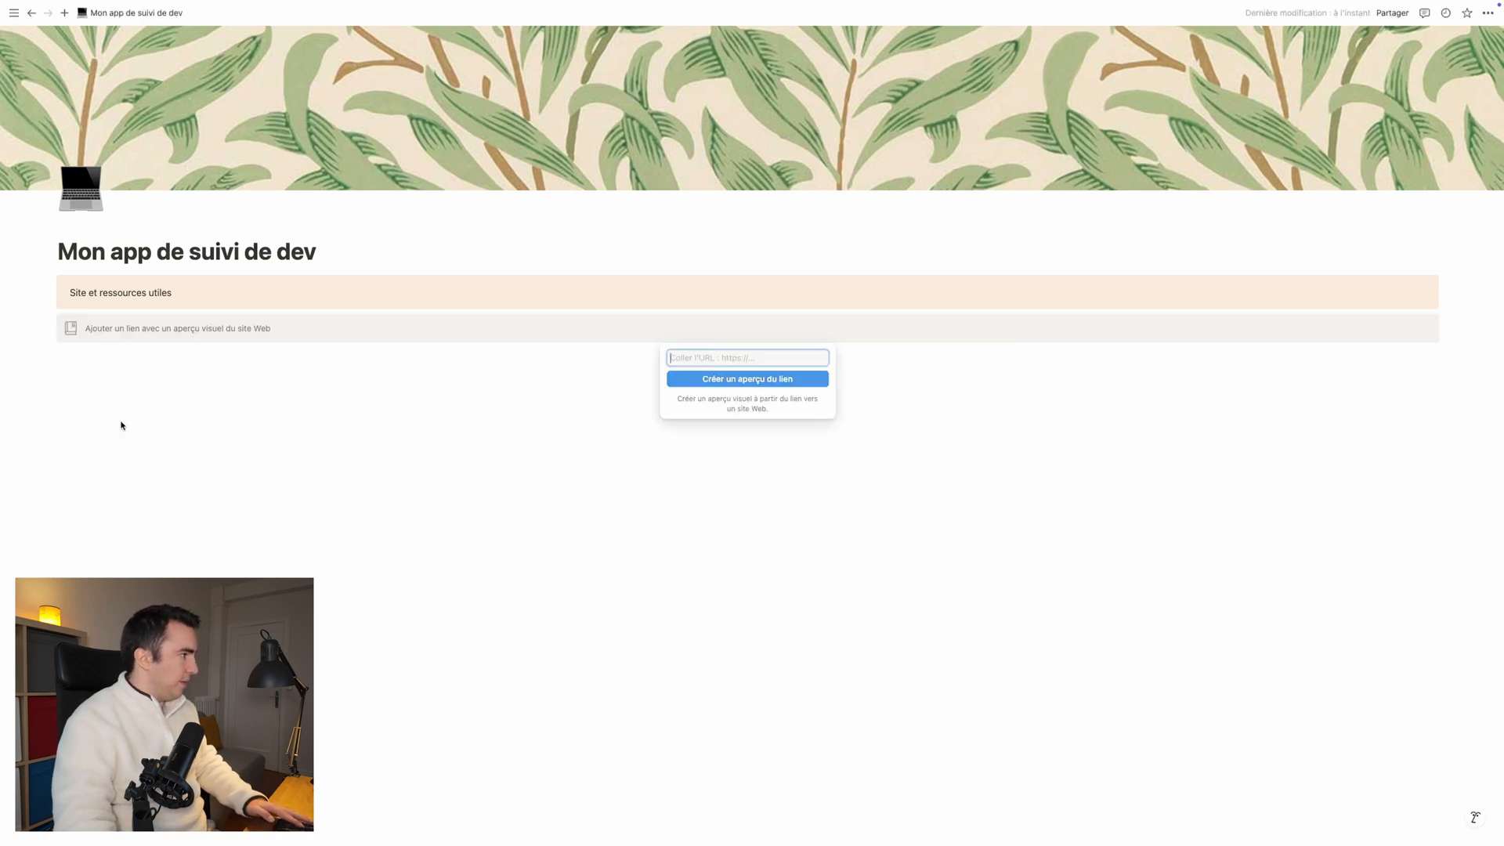
type("https://github.com/")
left_click(751, 379)
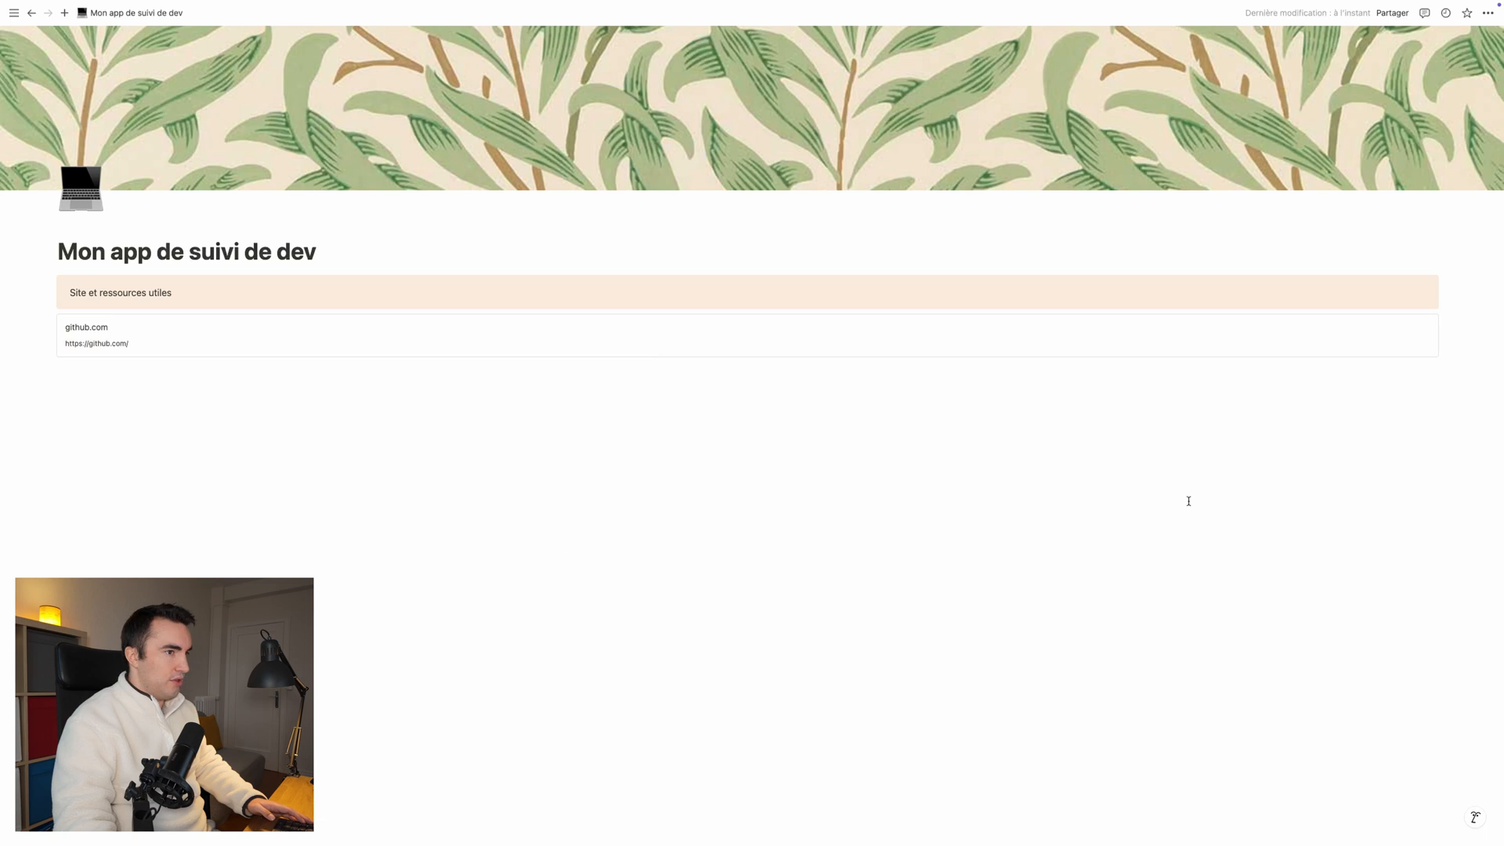
left_click(63, 390)
type("/")
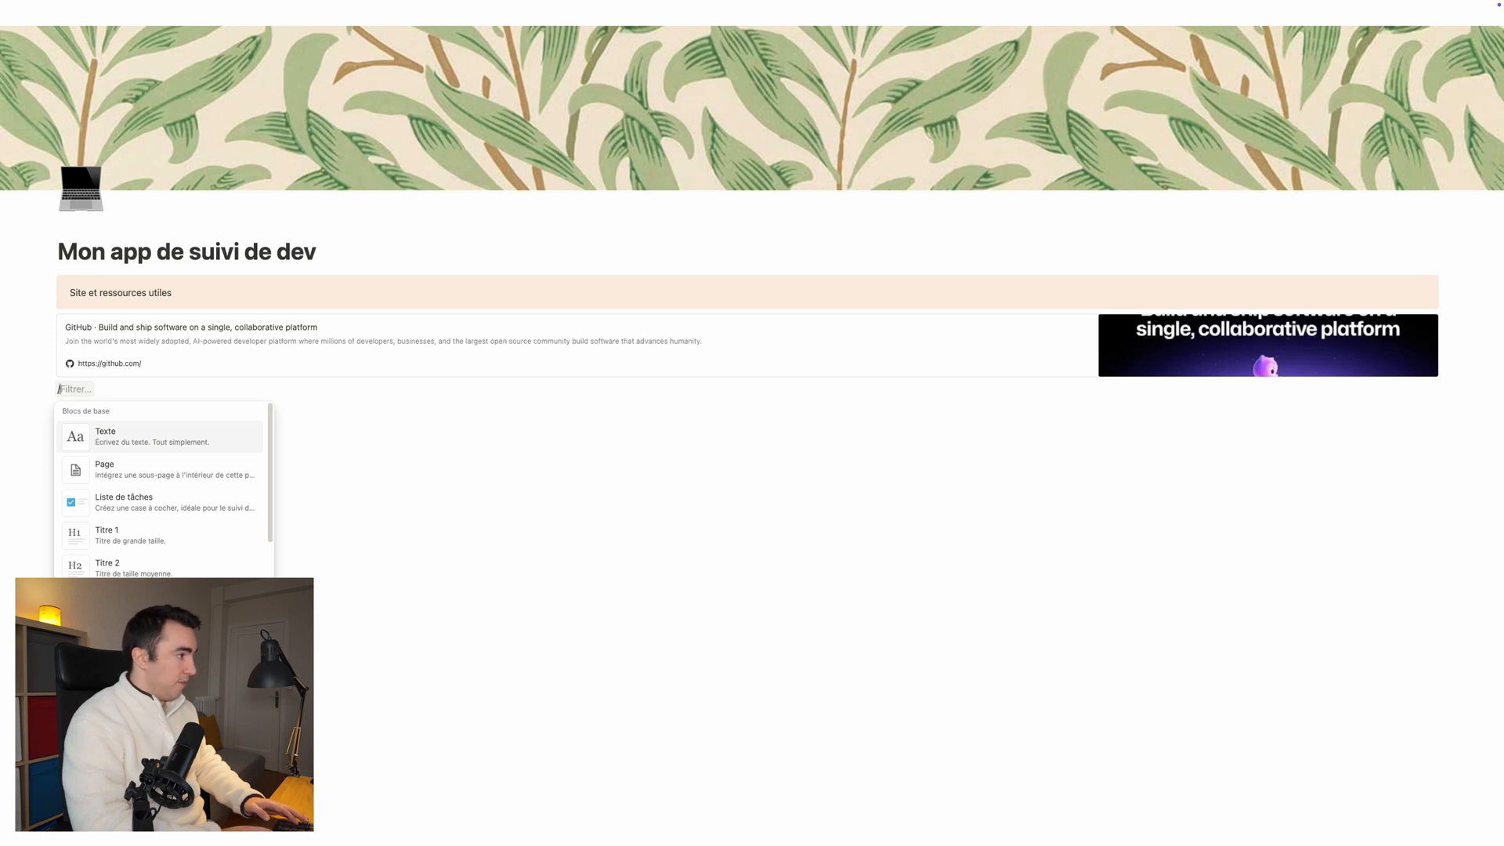
type("ap")
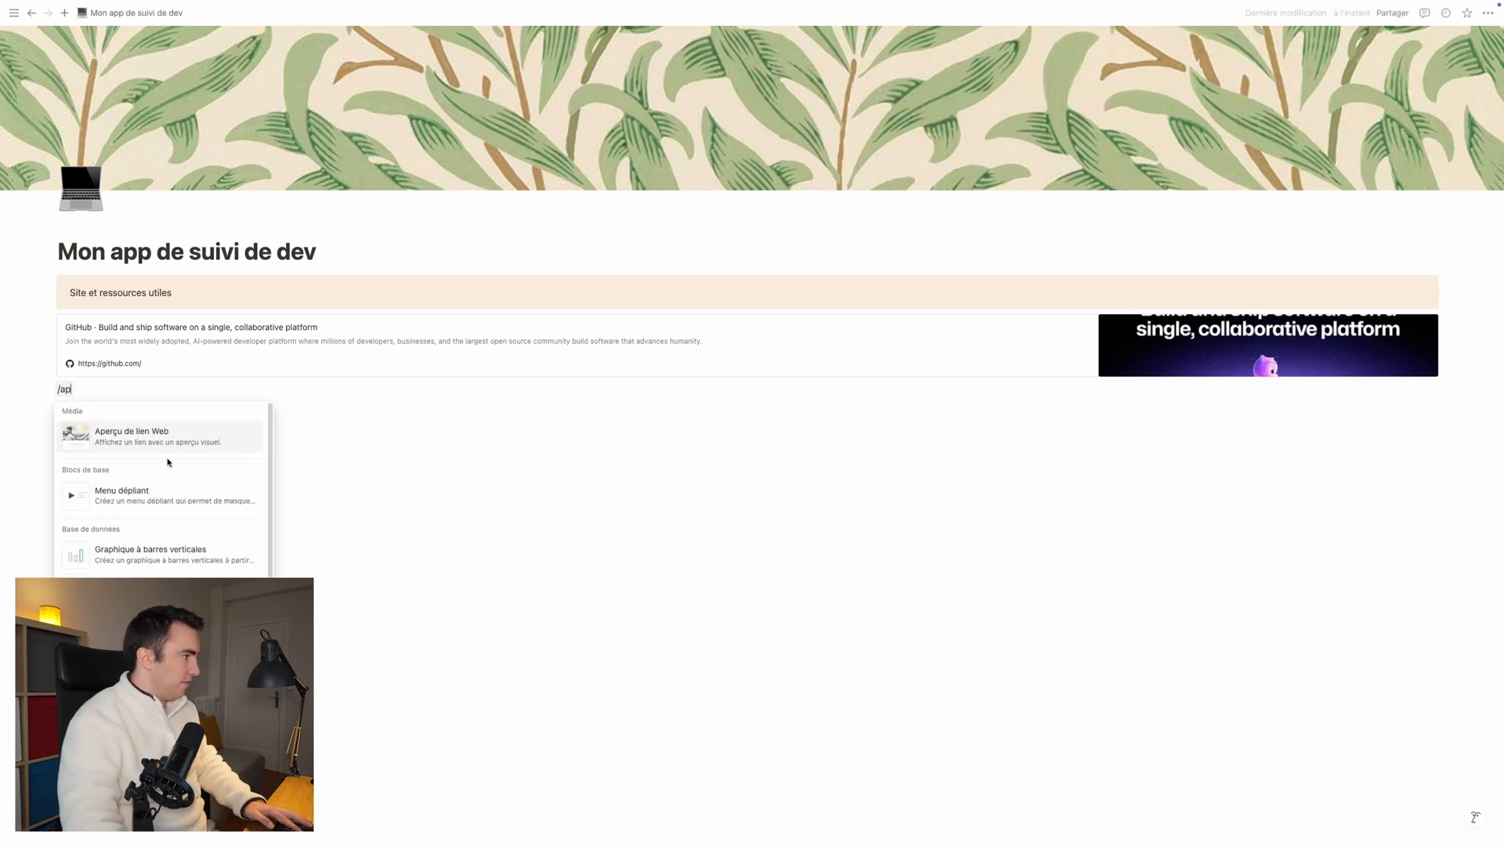
left_click(152, 441)
type("https://pub.dev/")
left_click(721, 447)
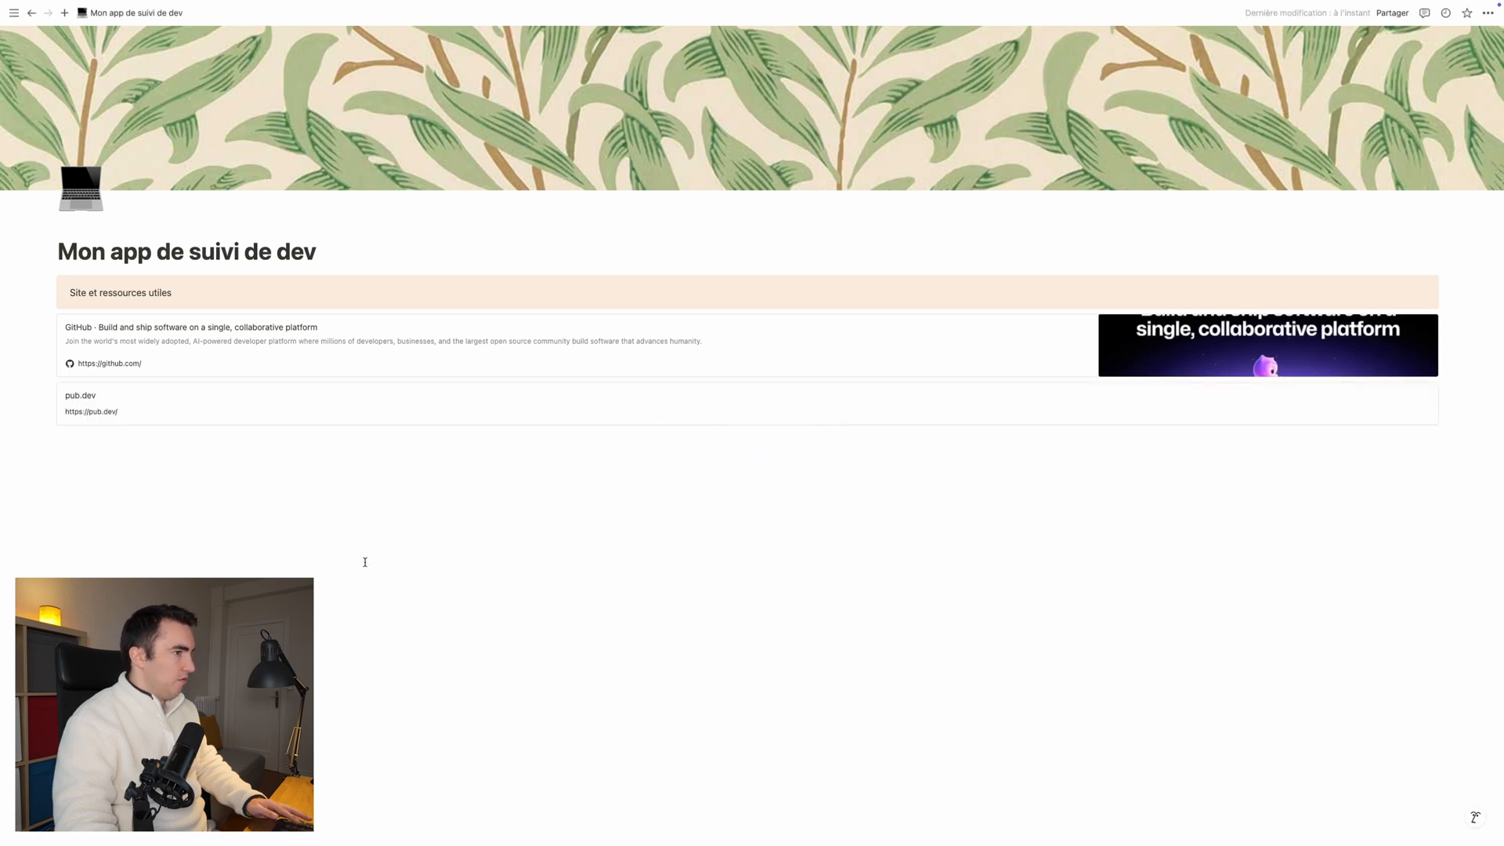
left_click_drag(49, 395, 1472, 322)
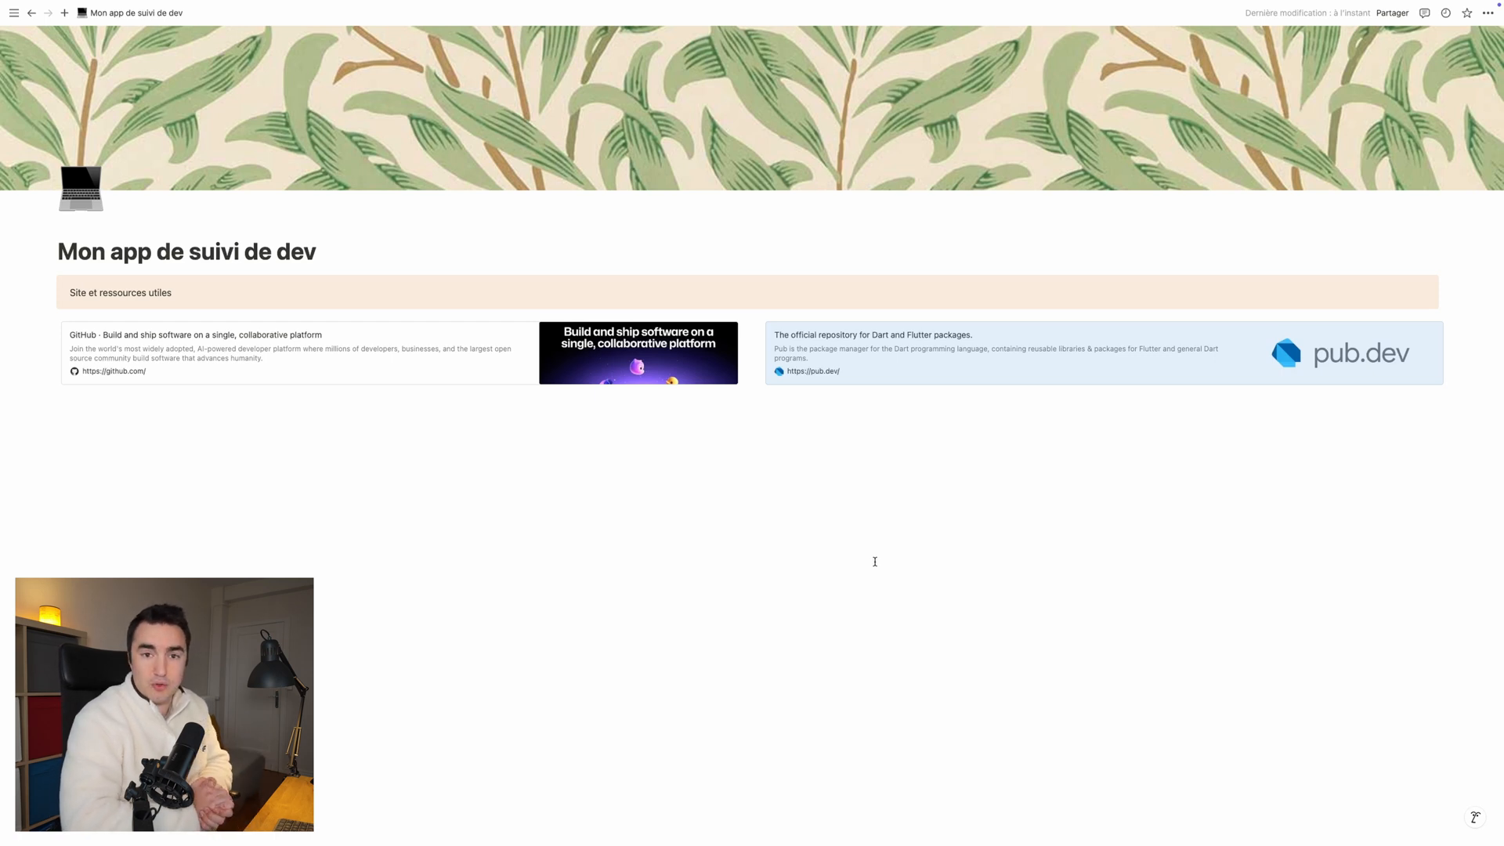
Step: Insert a second callout (Encadré) below the bookmarks with the text "Suivi du dev des features"
left_click(86, 406)
type("/enca")
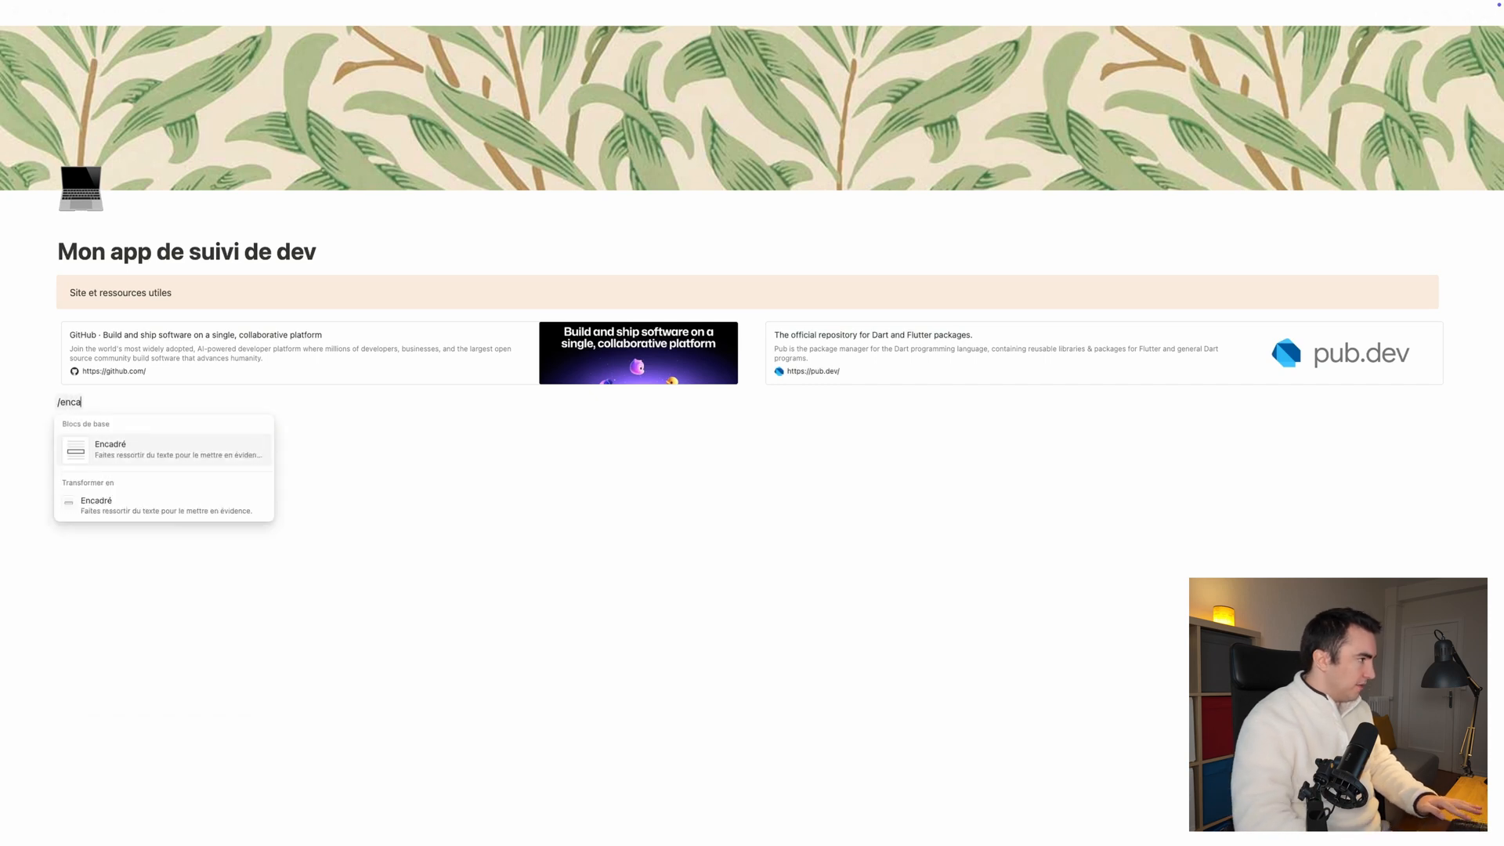
left_click(114, 454)
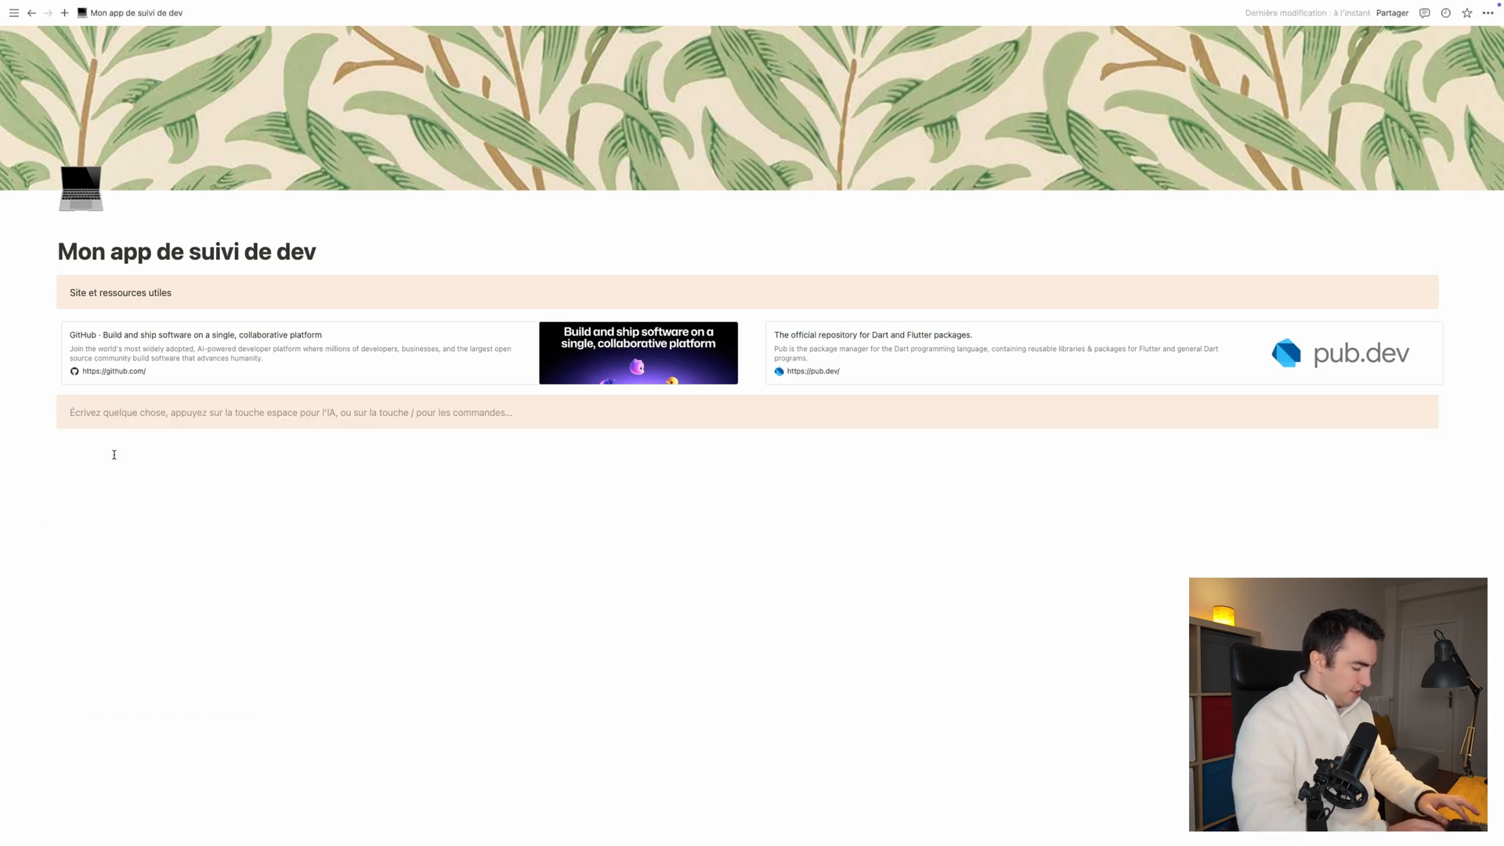
type("Suivi ")
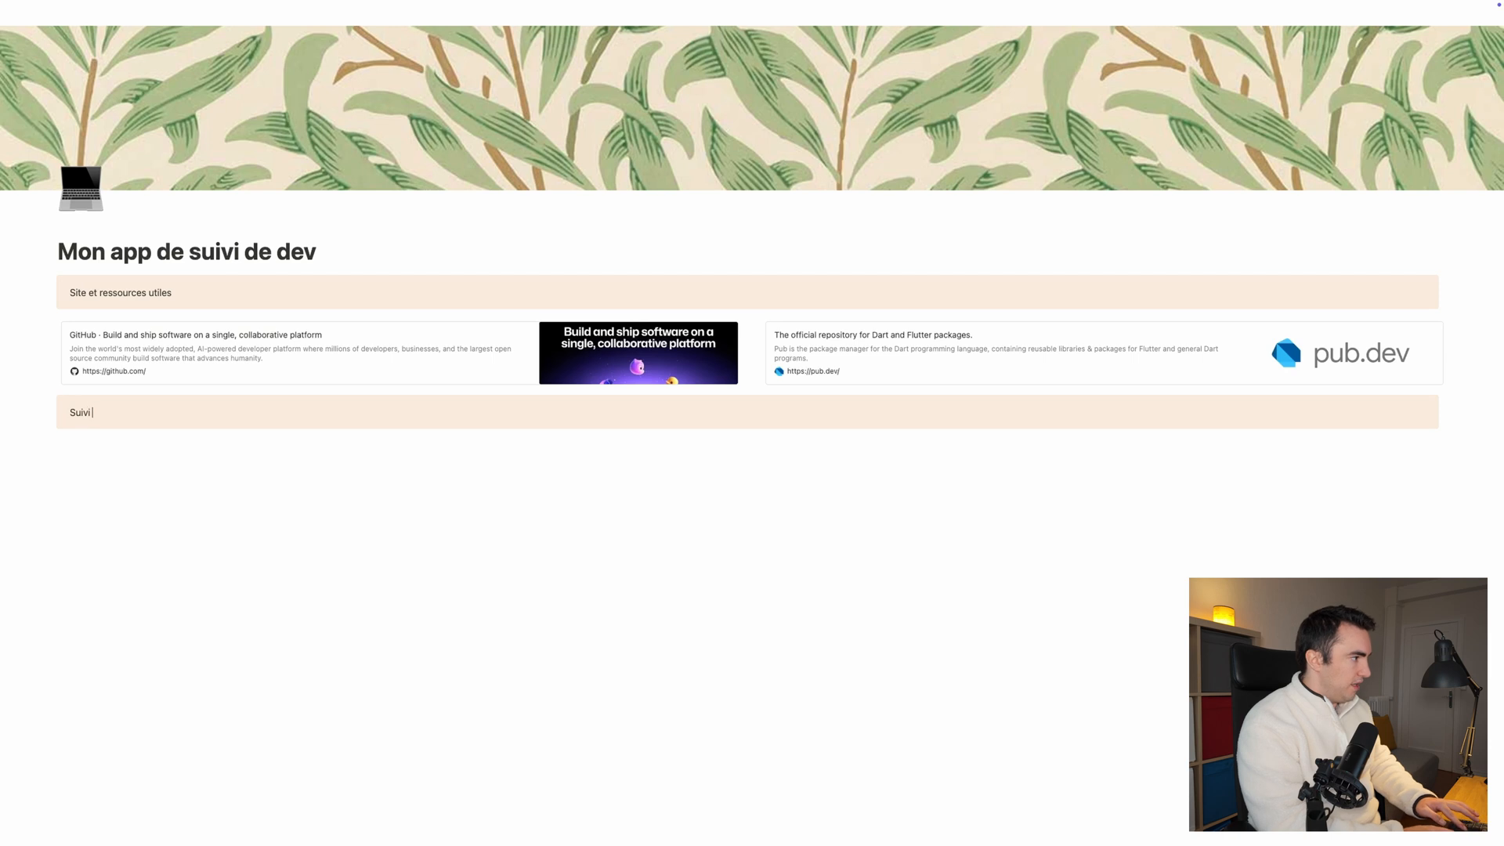
type("du dev de")
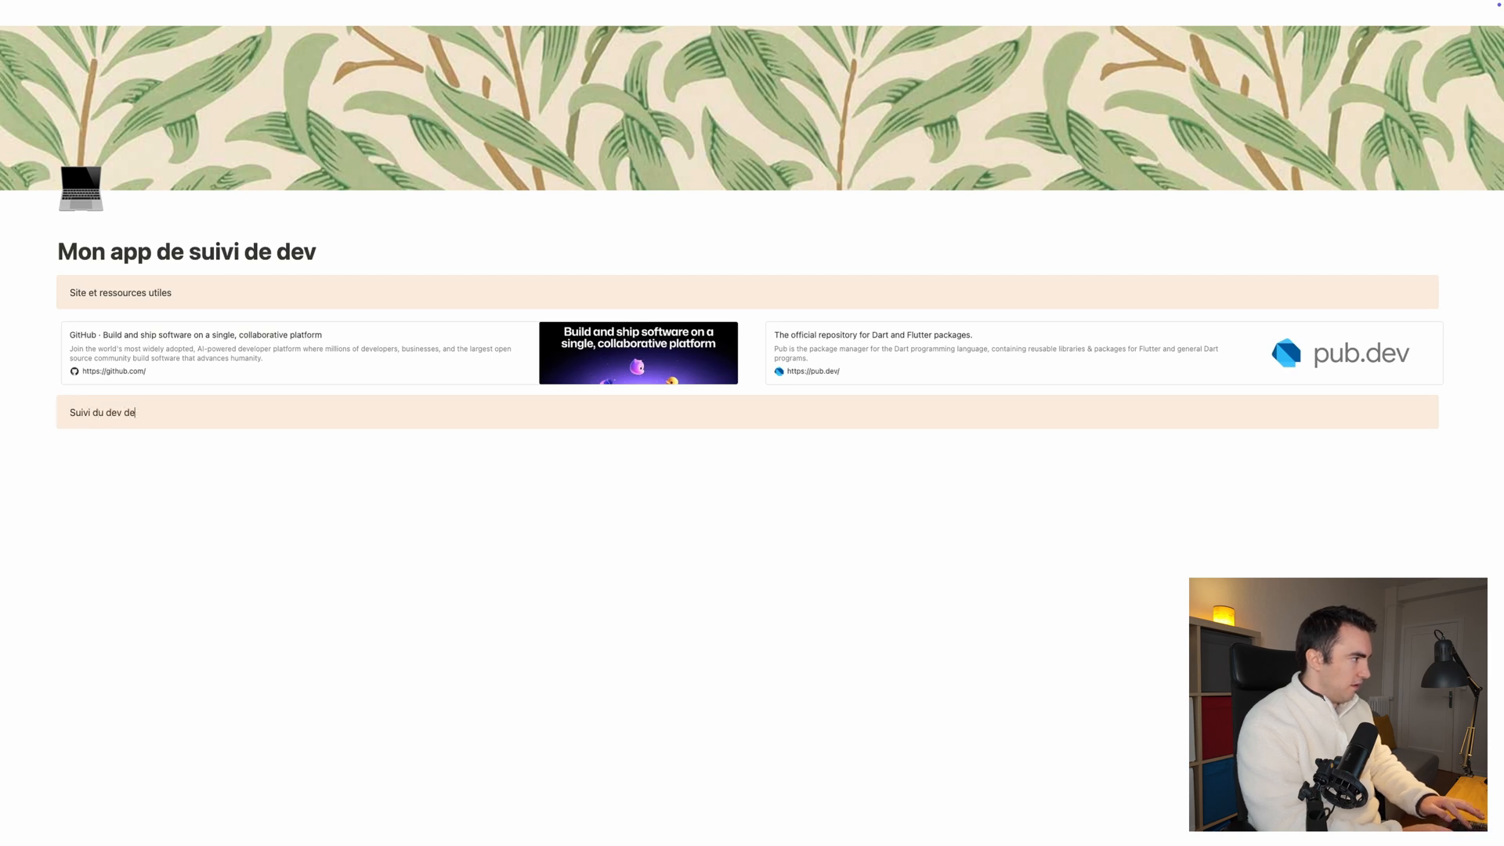
type("s features")
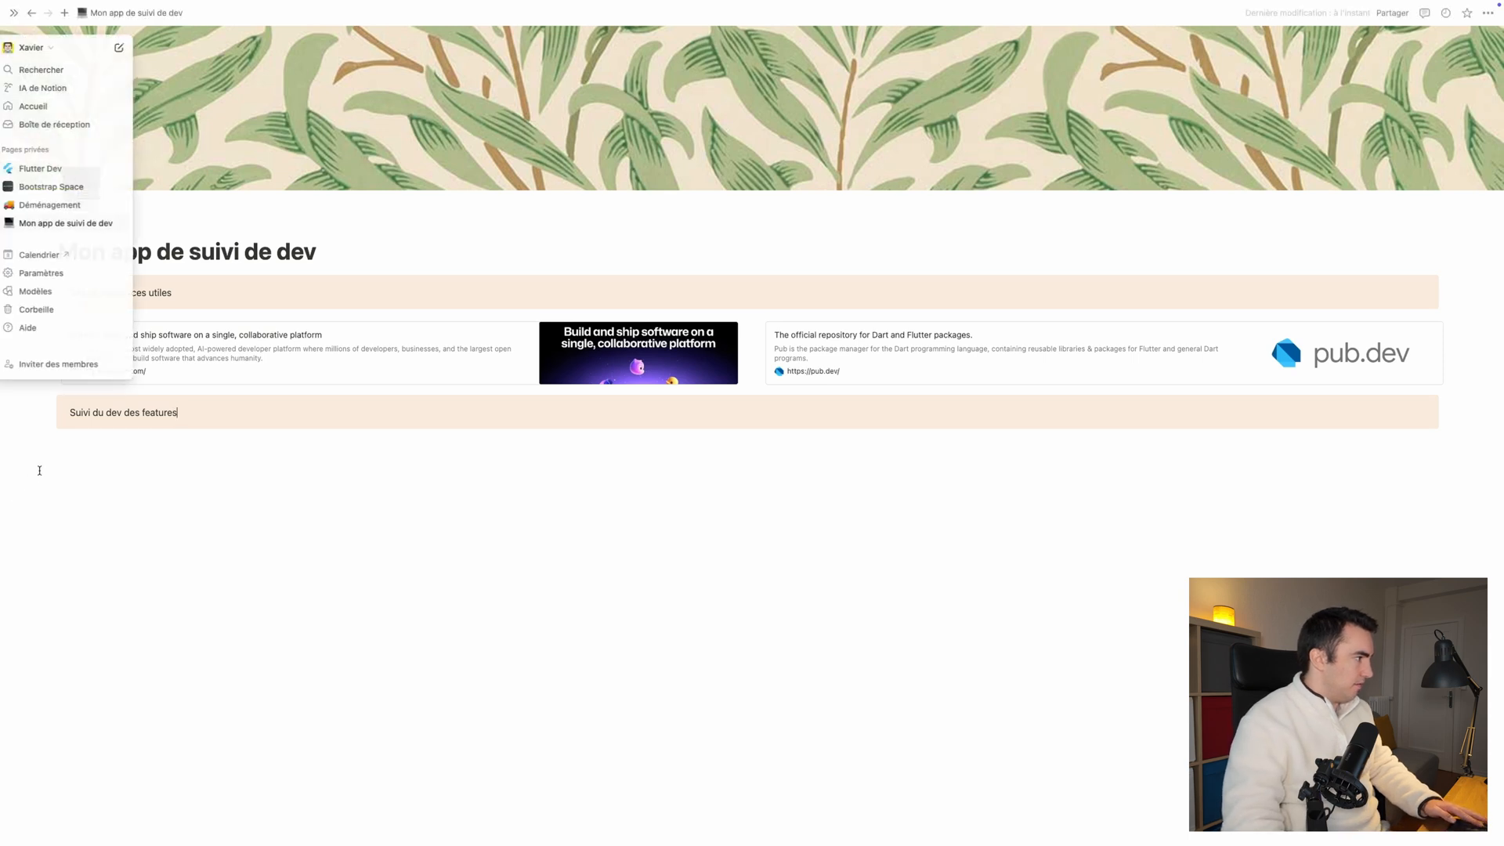
Step: Insert a new database in table view below the "Suivi du dev des features" callout and title it "Fonction"
left_click(72, 444)
type("/")
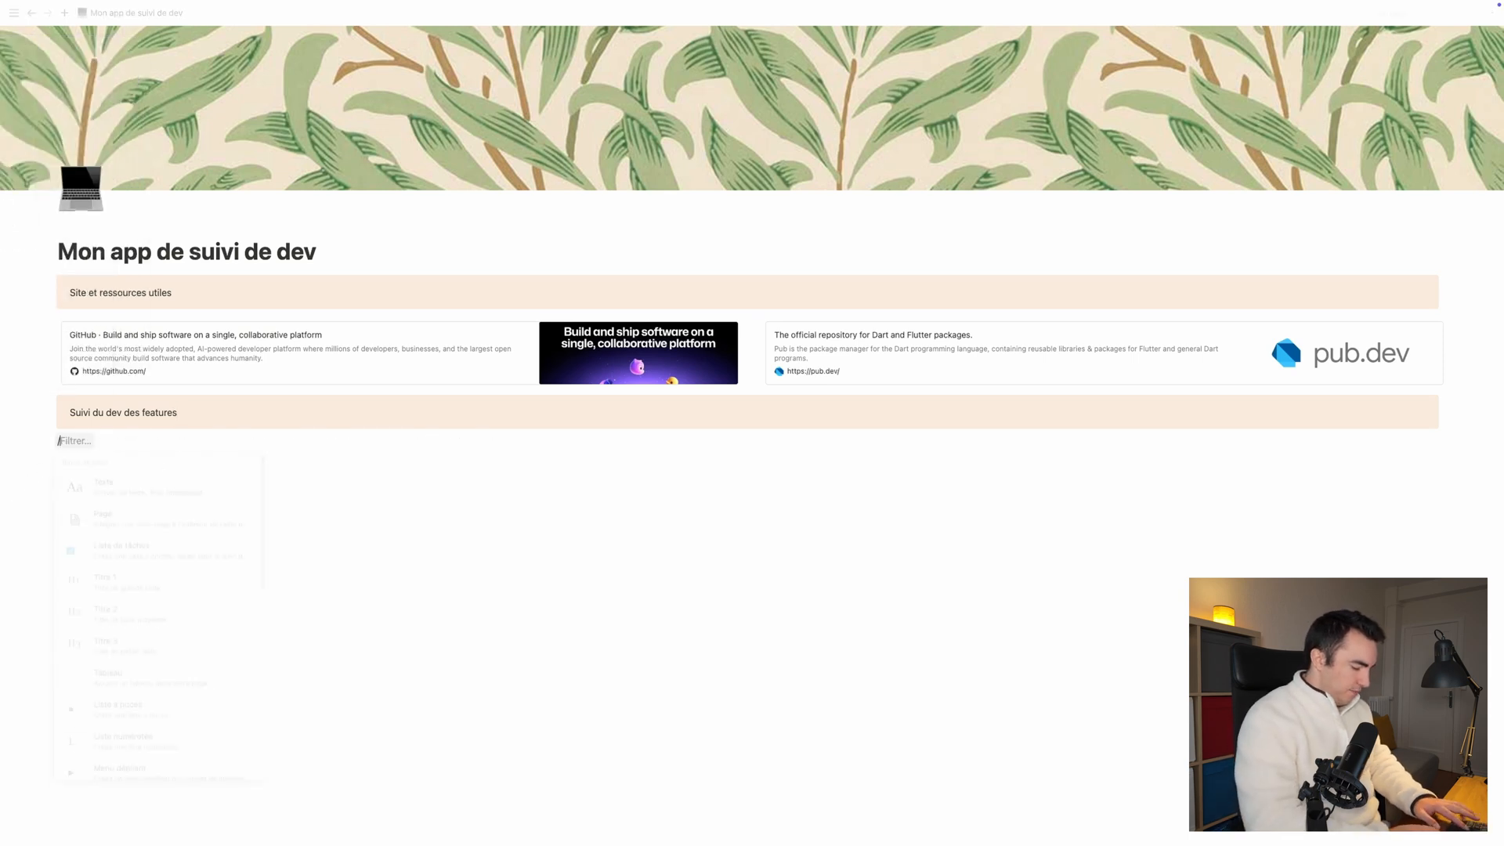
type("tab")
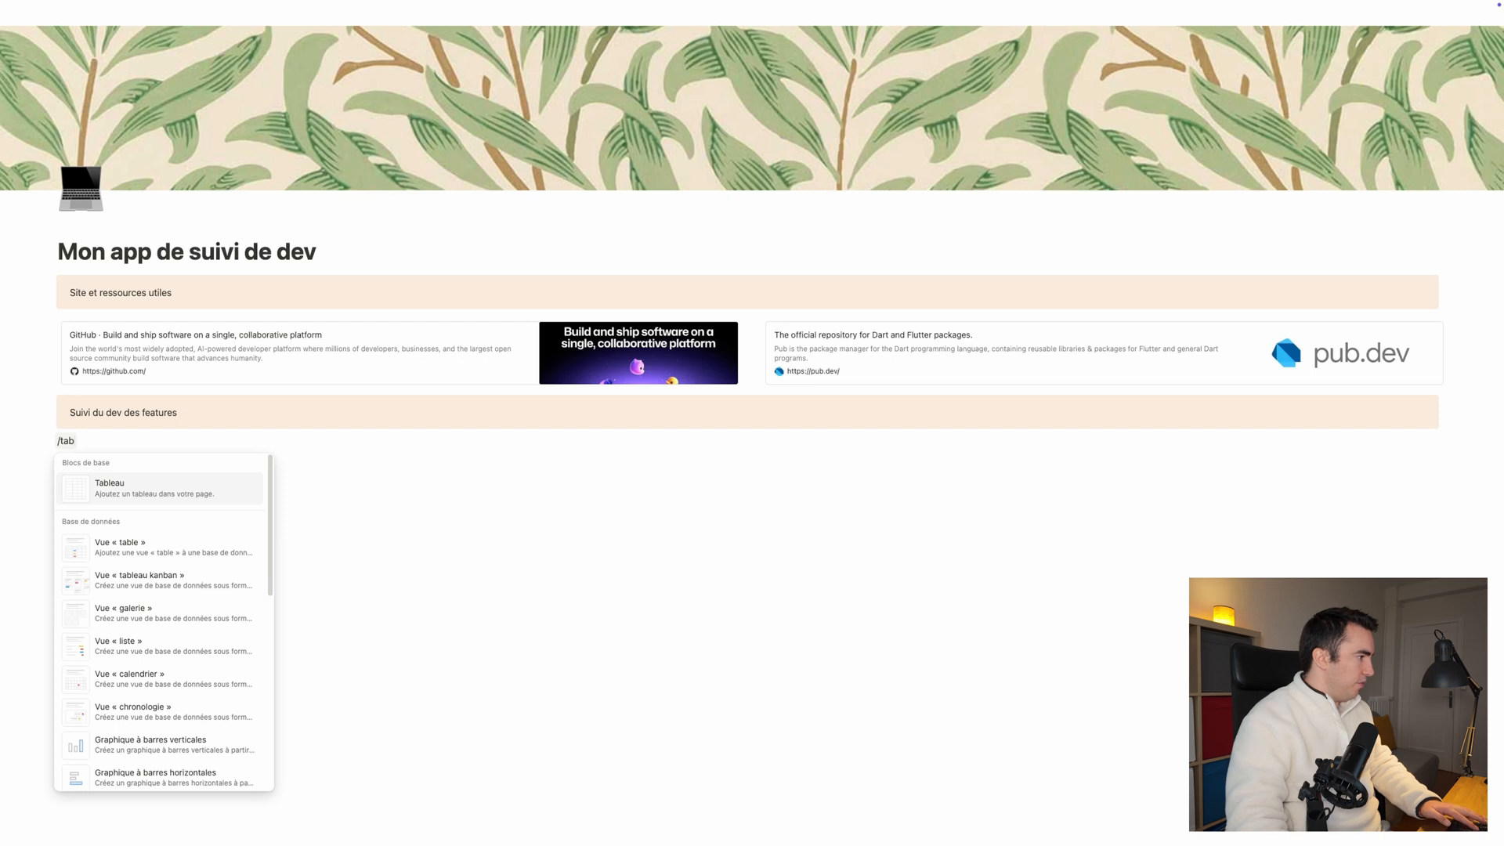
left_click(141, 552)
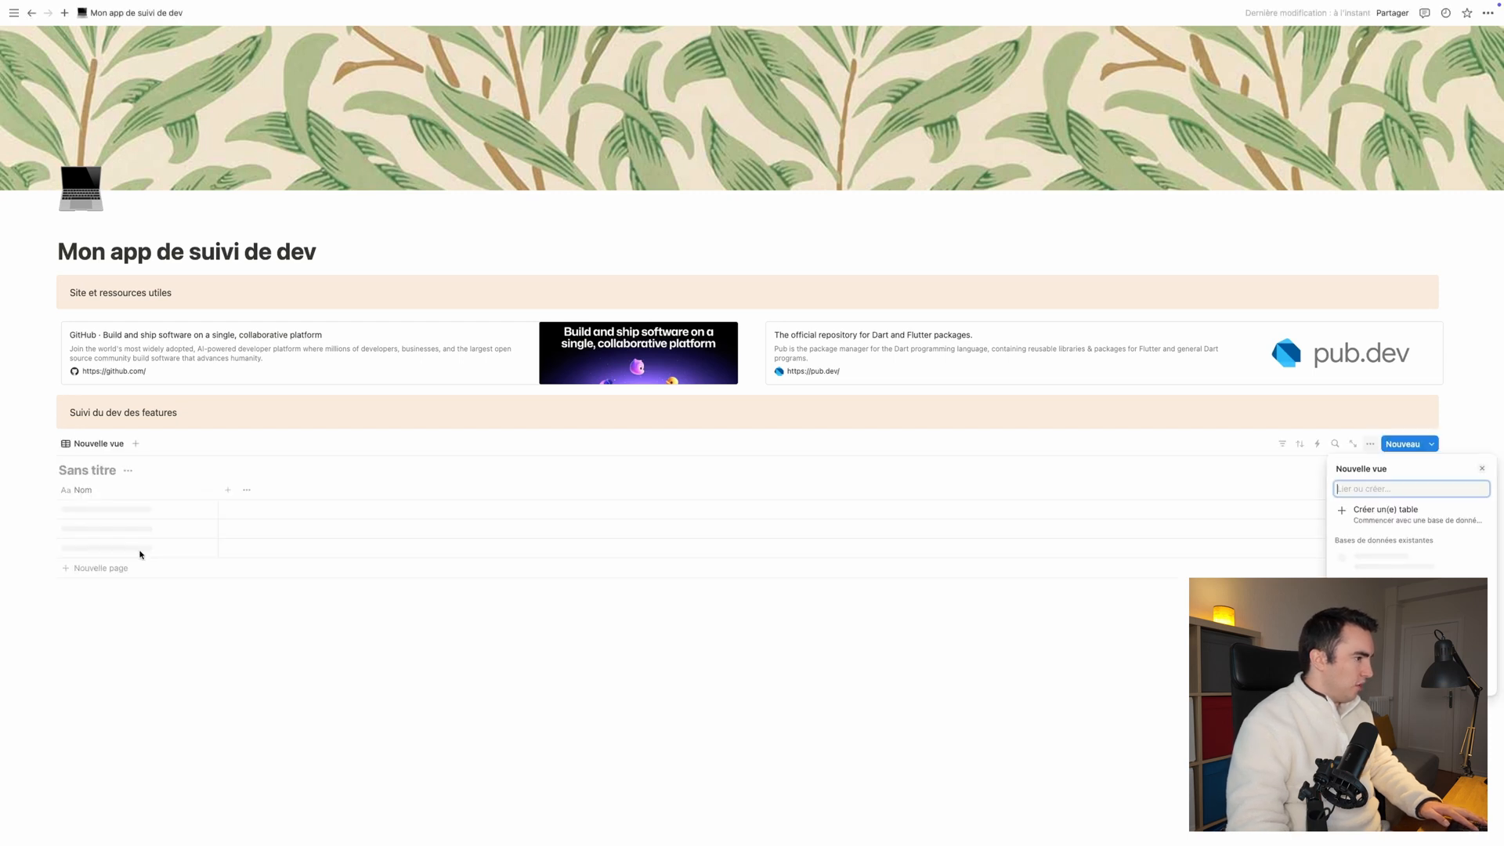
left_click(1340, 511)
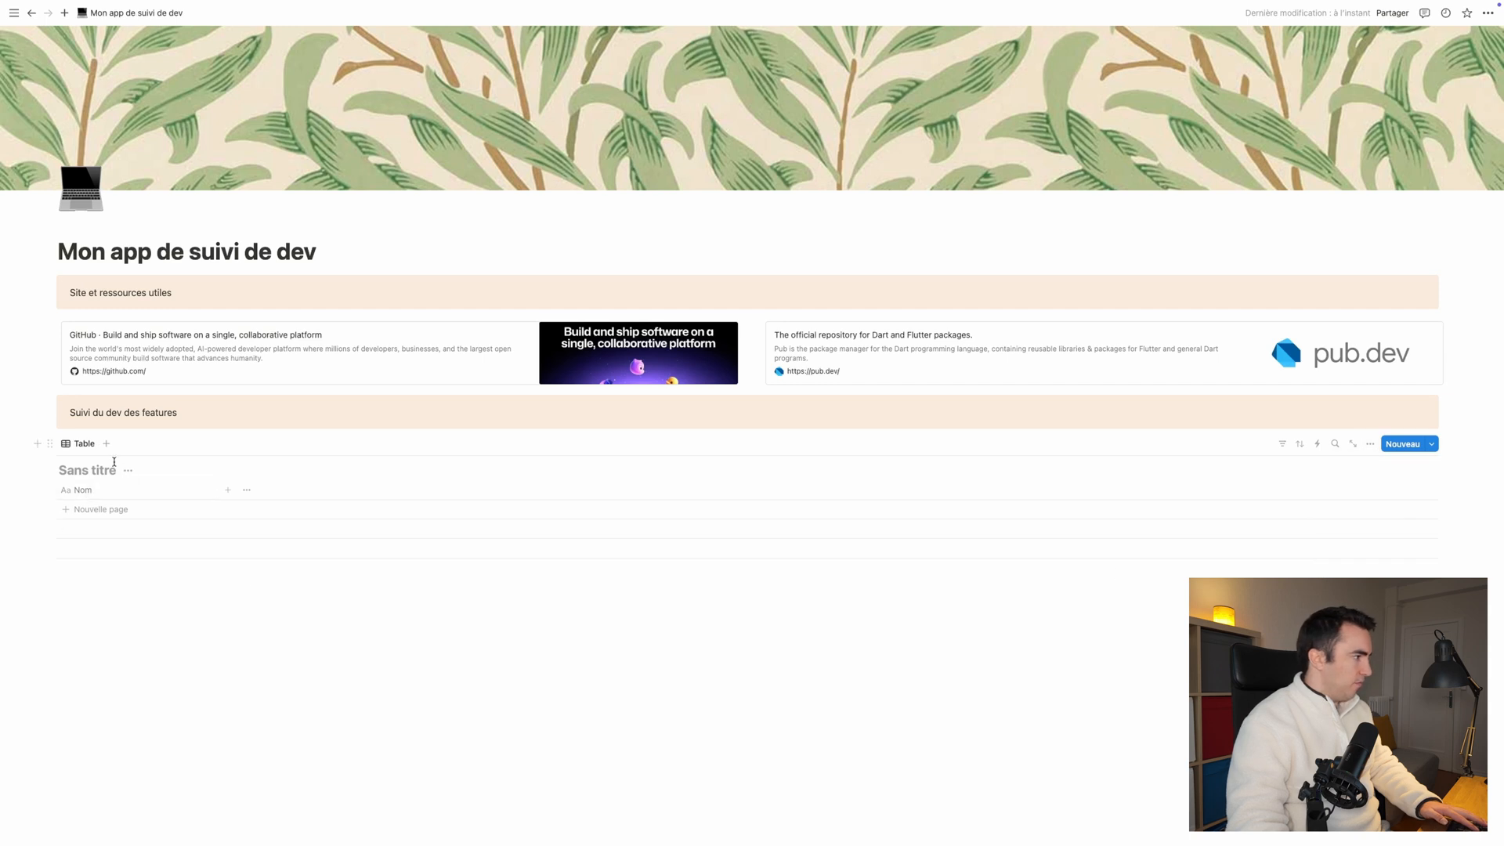
type("Fonction")
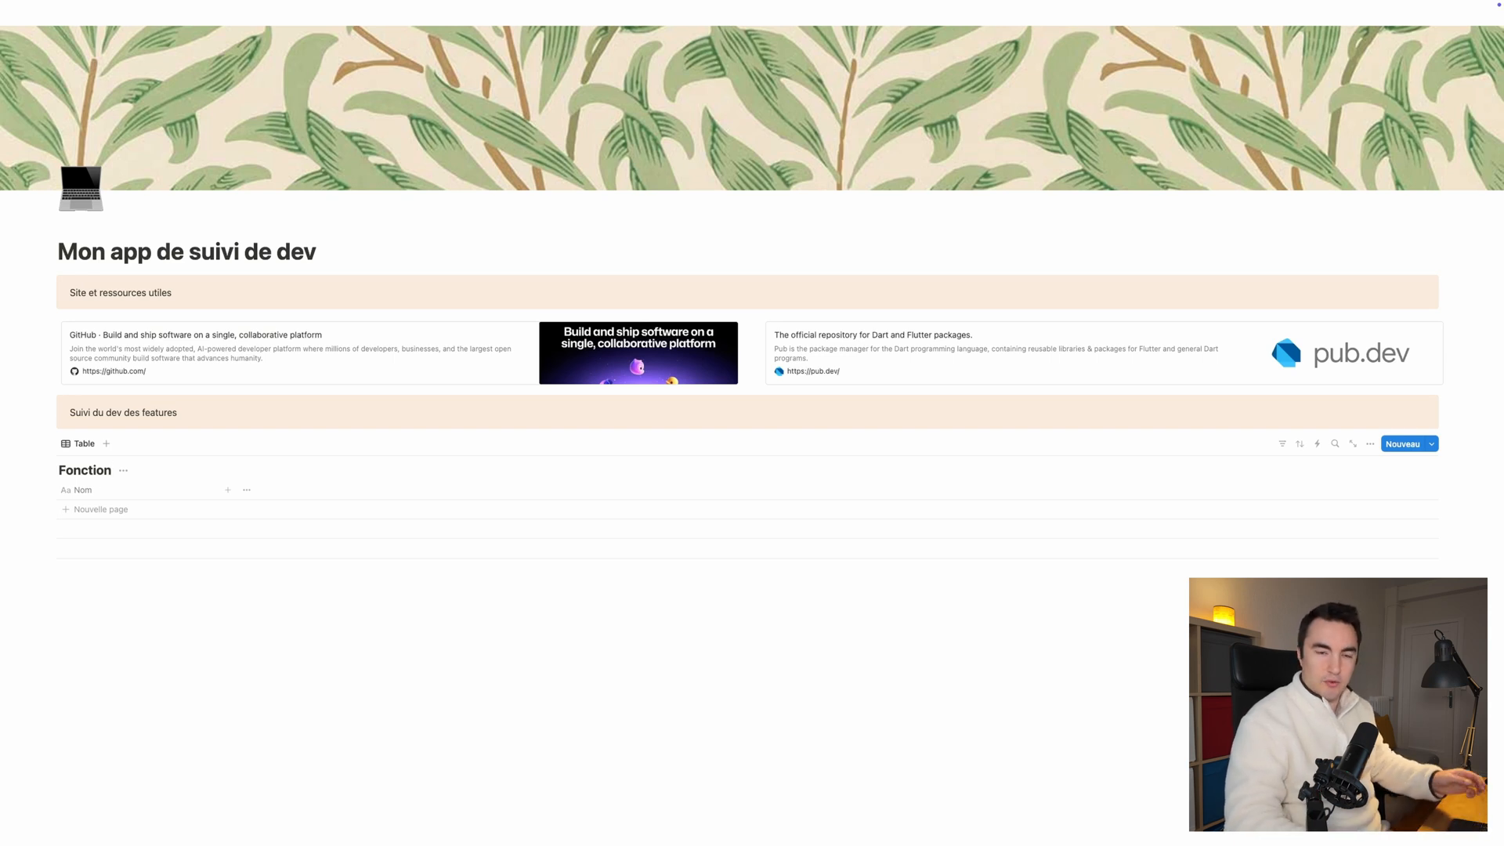
left_click(138, 597)
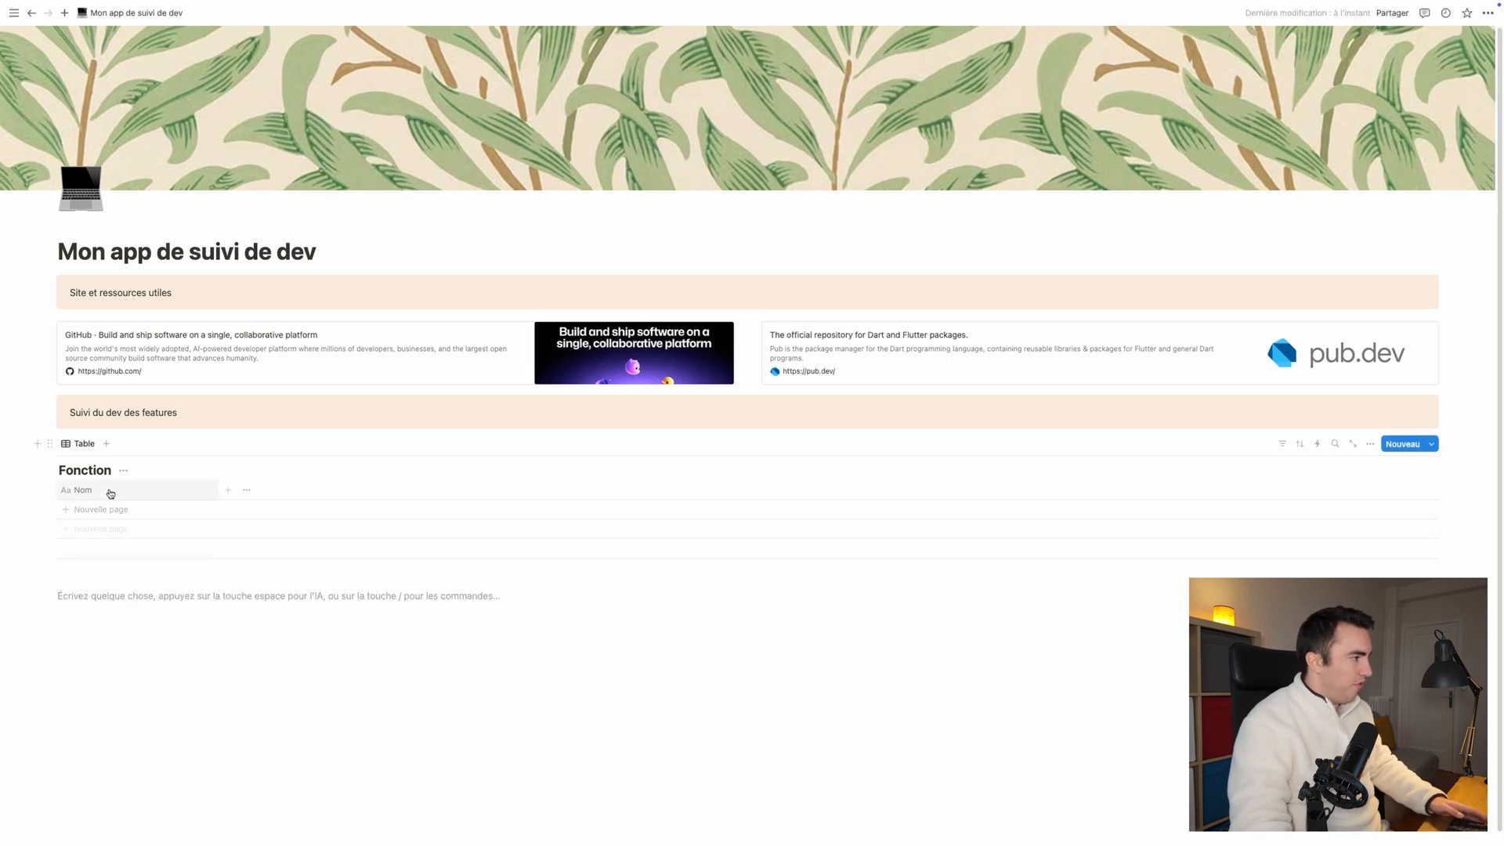
left_click(48, 596)
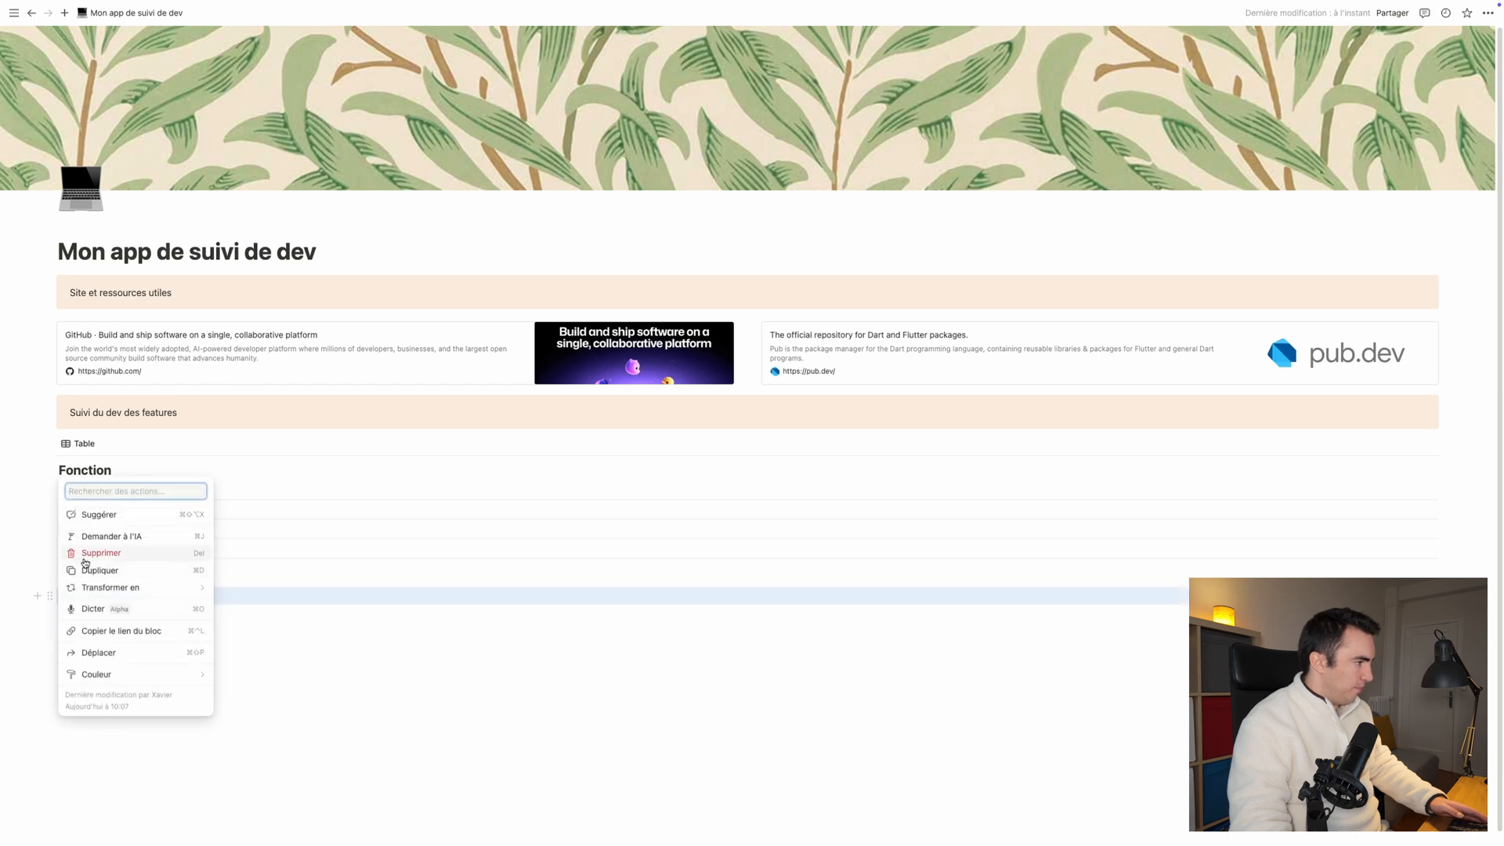
left_click(85, 558)
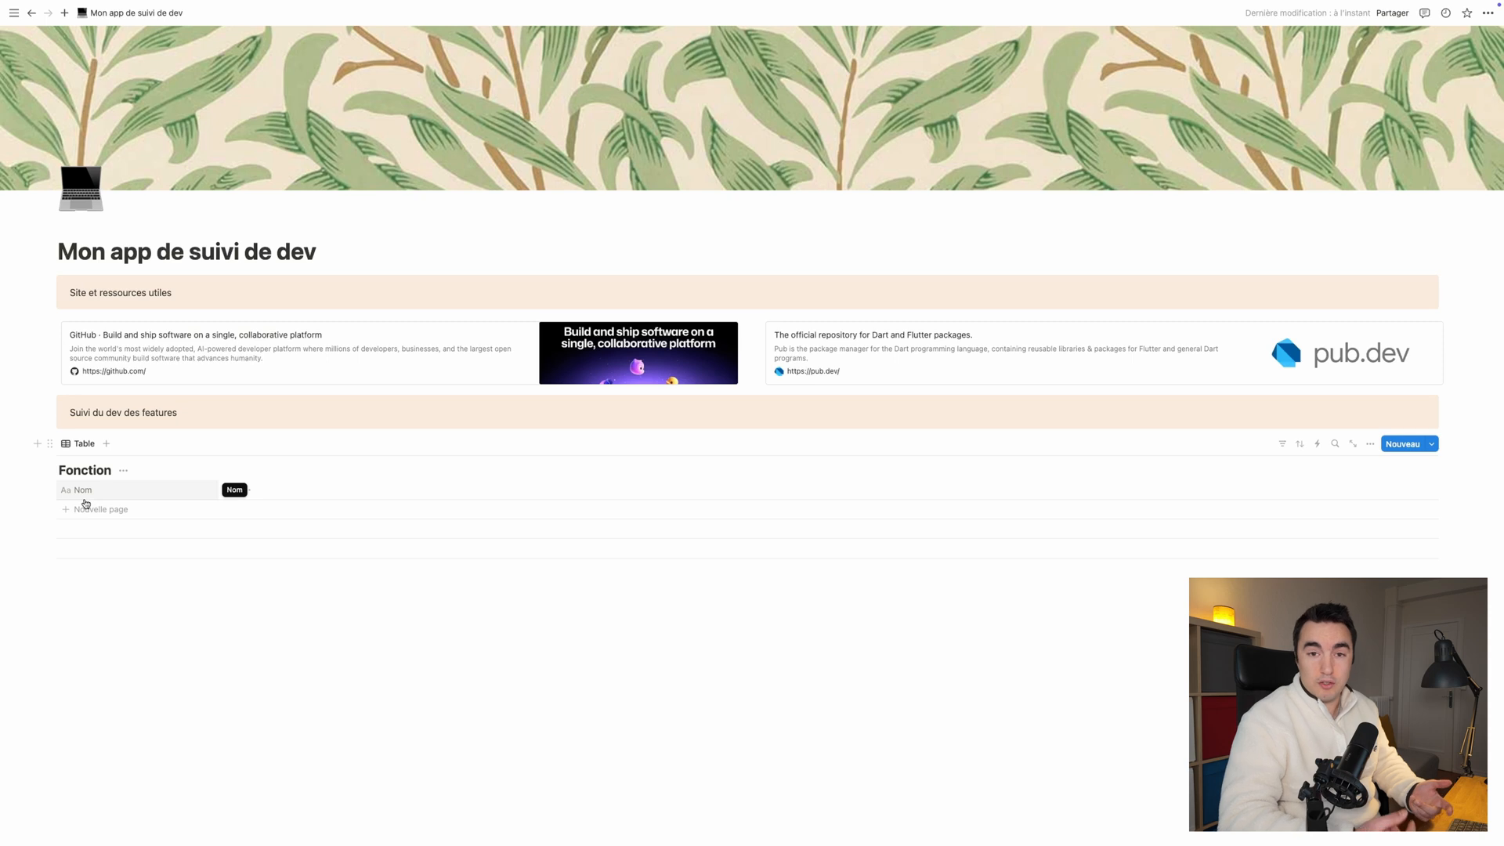
Step: Rename the "Nom" column of the Fonction table to "Description"
left_click(121, 496)
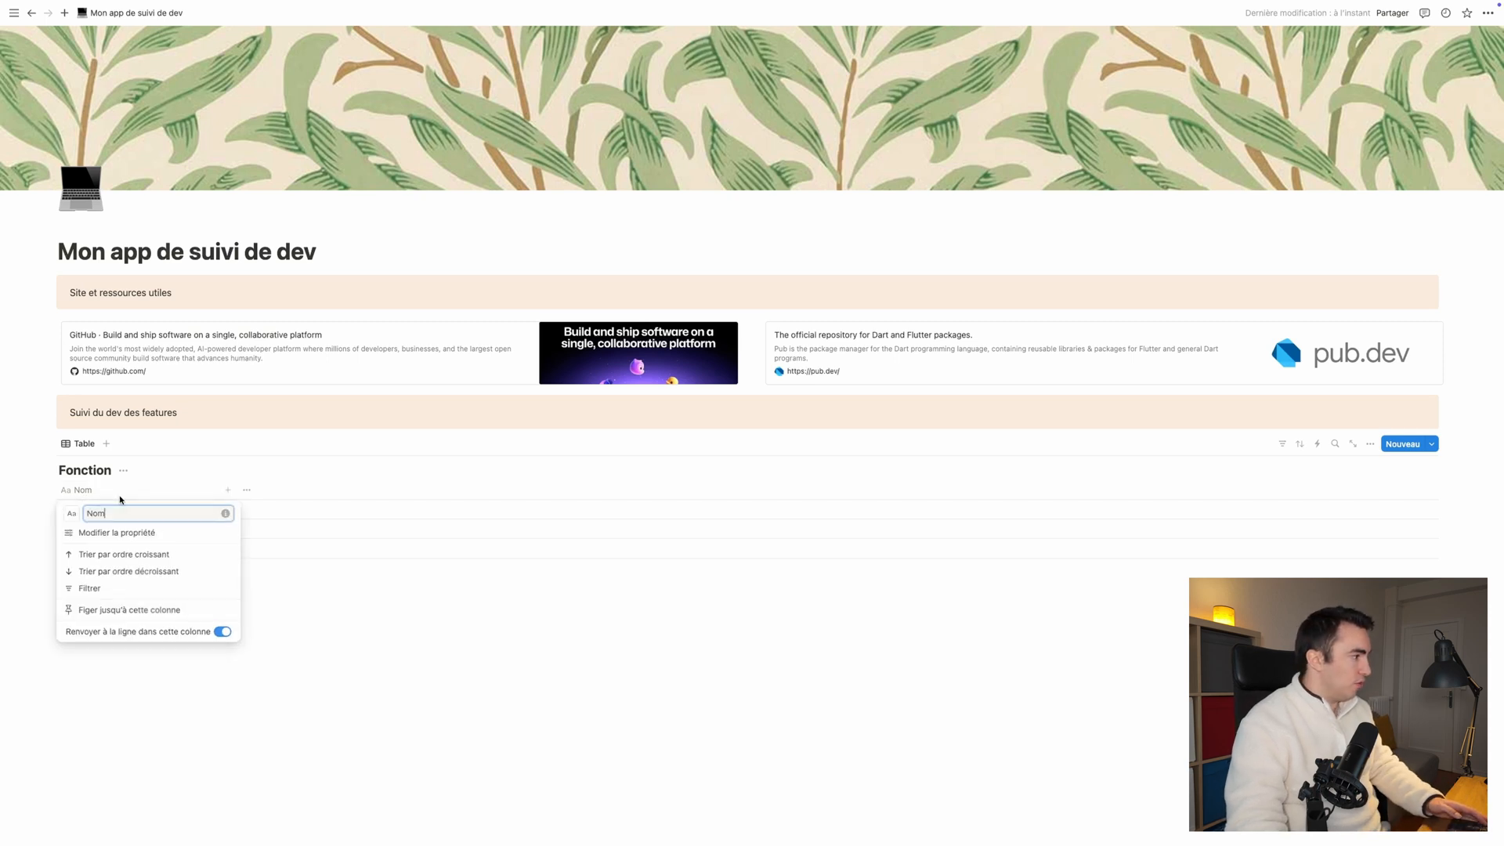
type("Description")
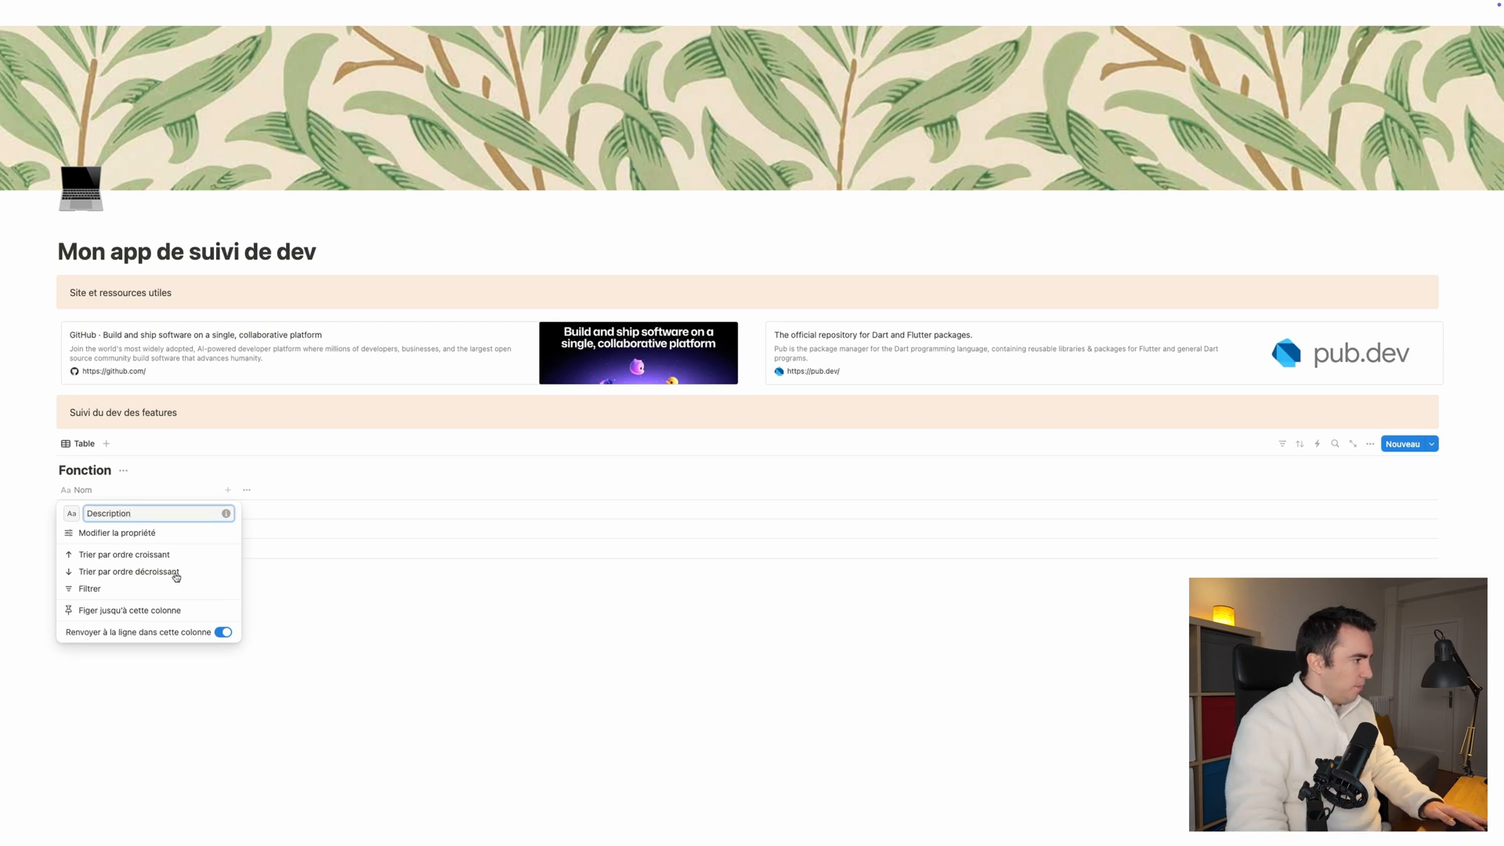
left_click(349, 672)
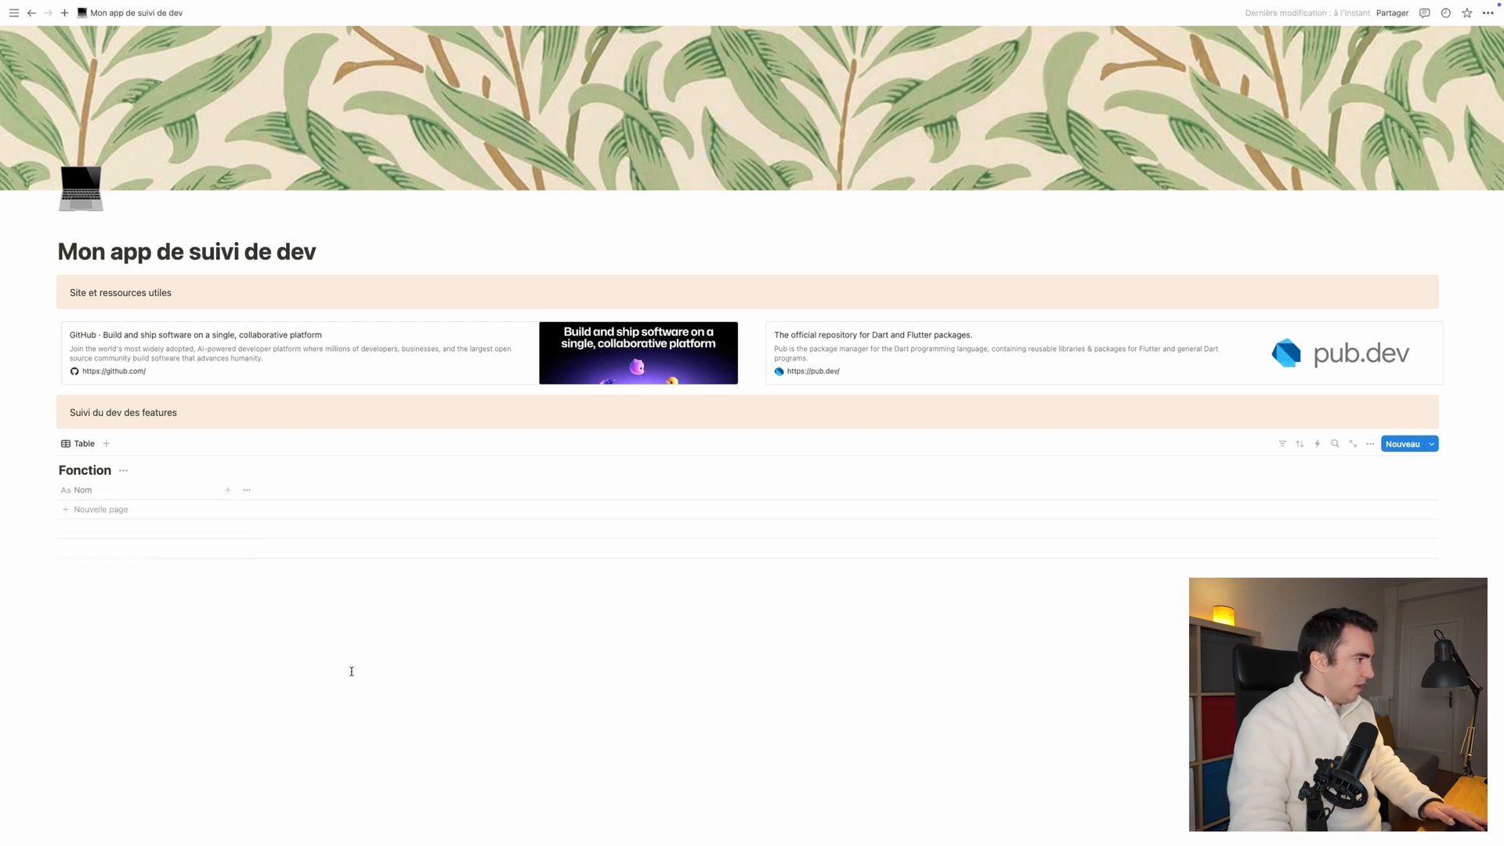
Step: Add a property of type État to the Fonction table and name it "Avancement"
left_click(229, 491)
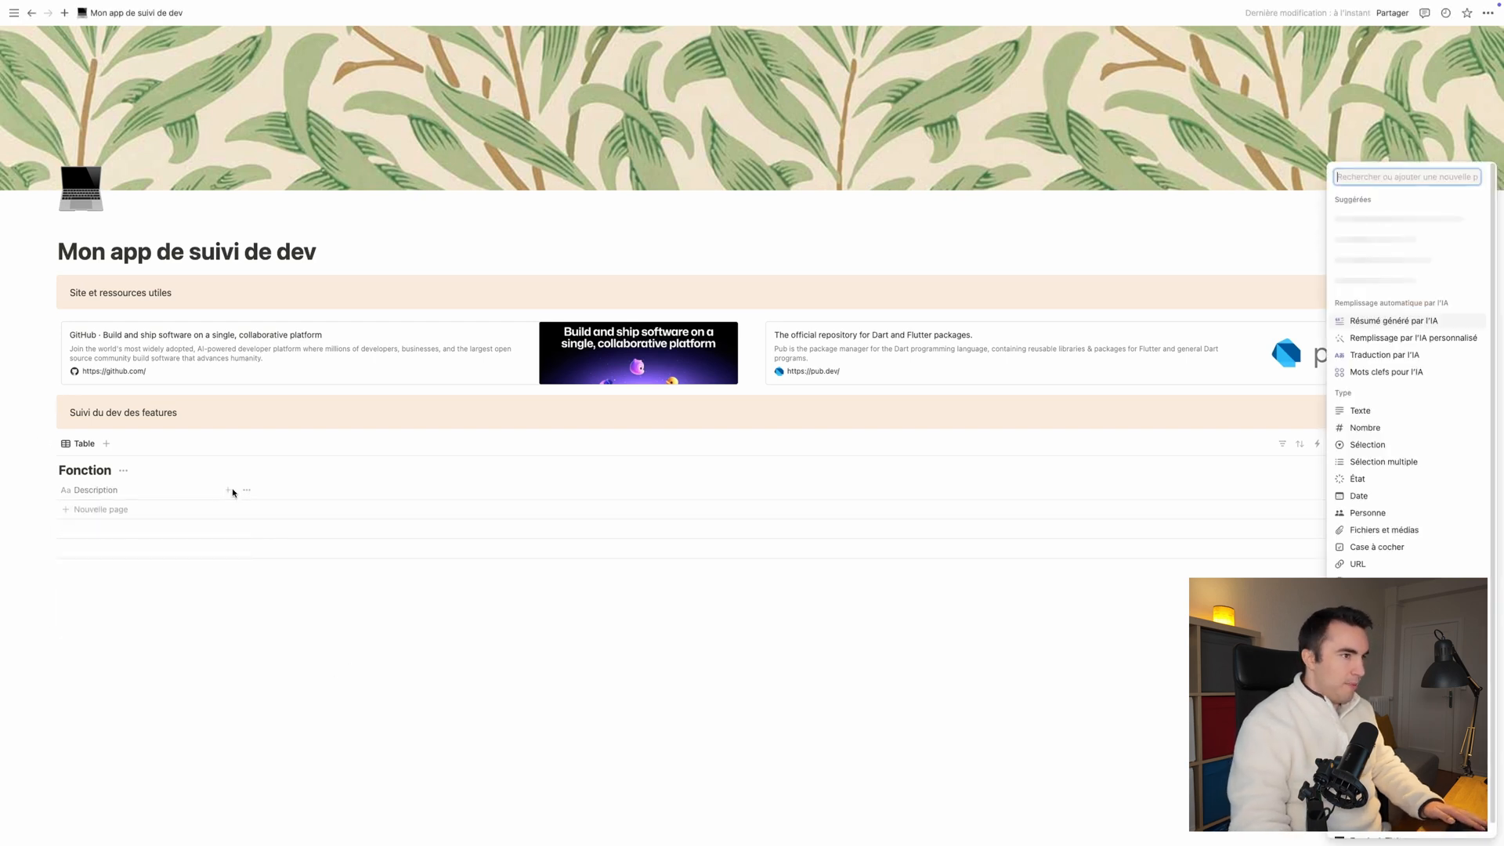
left_click(1363, 485)
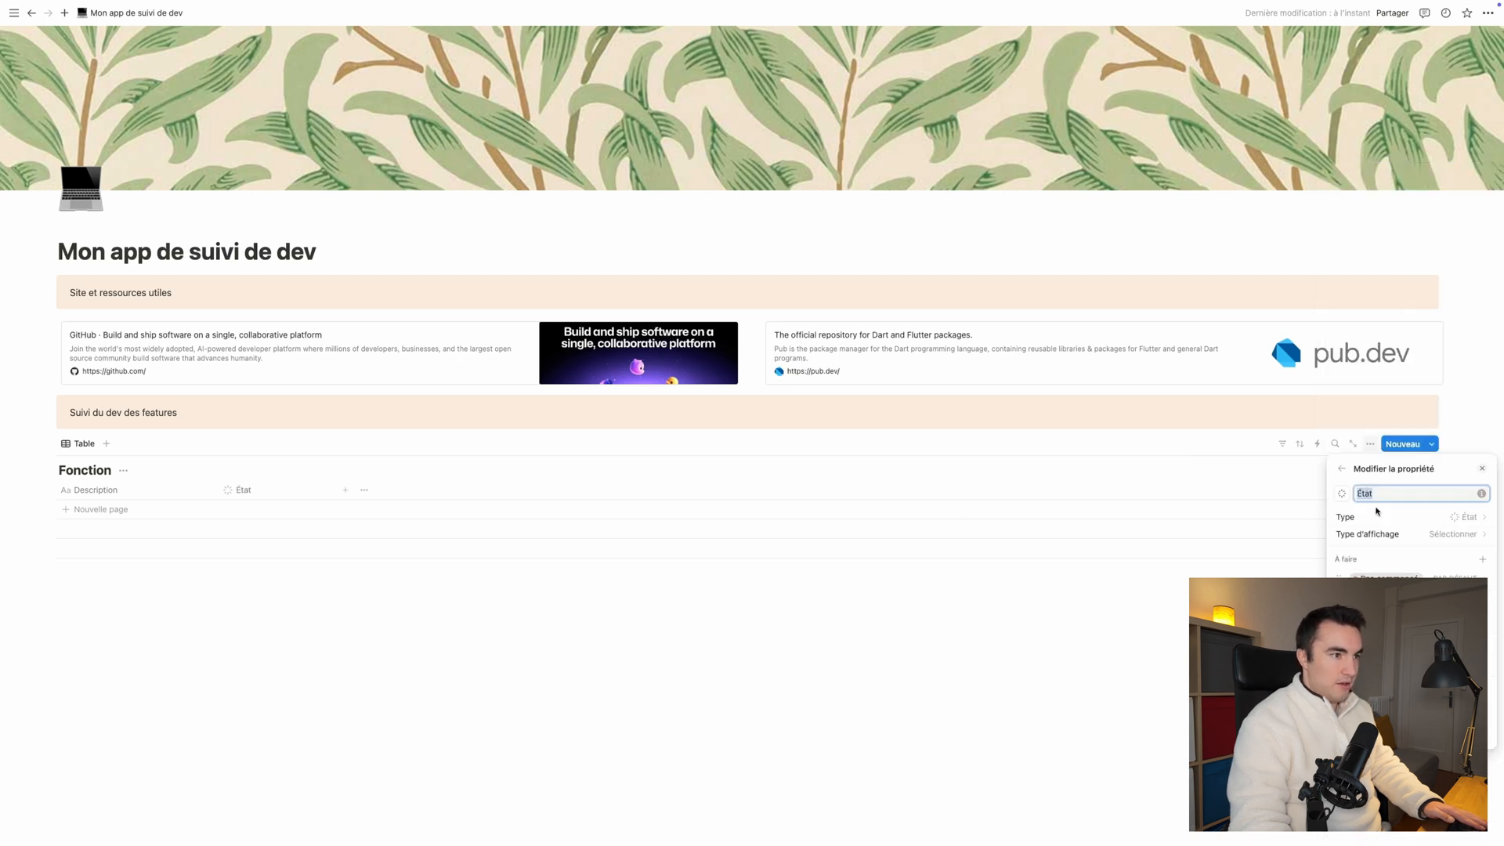
type("Avancement")
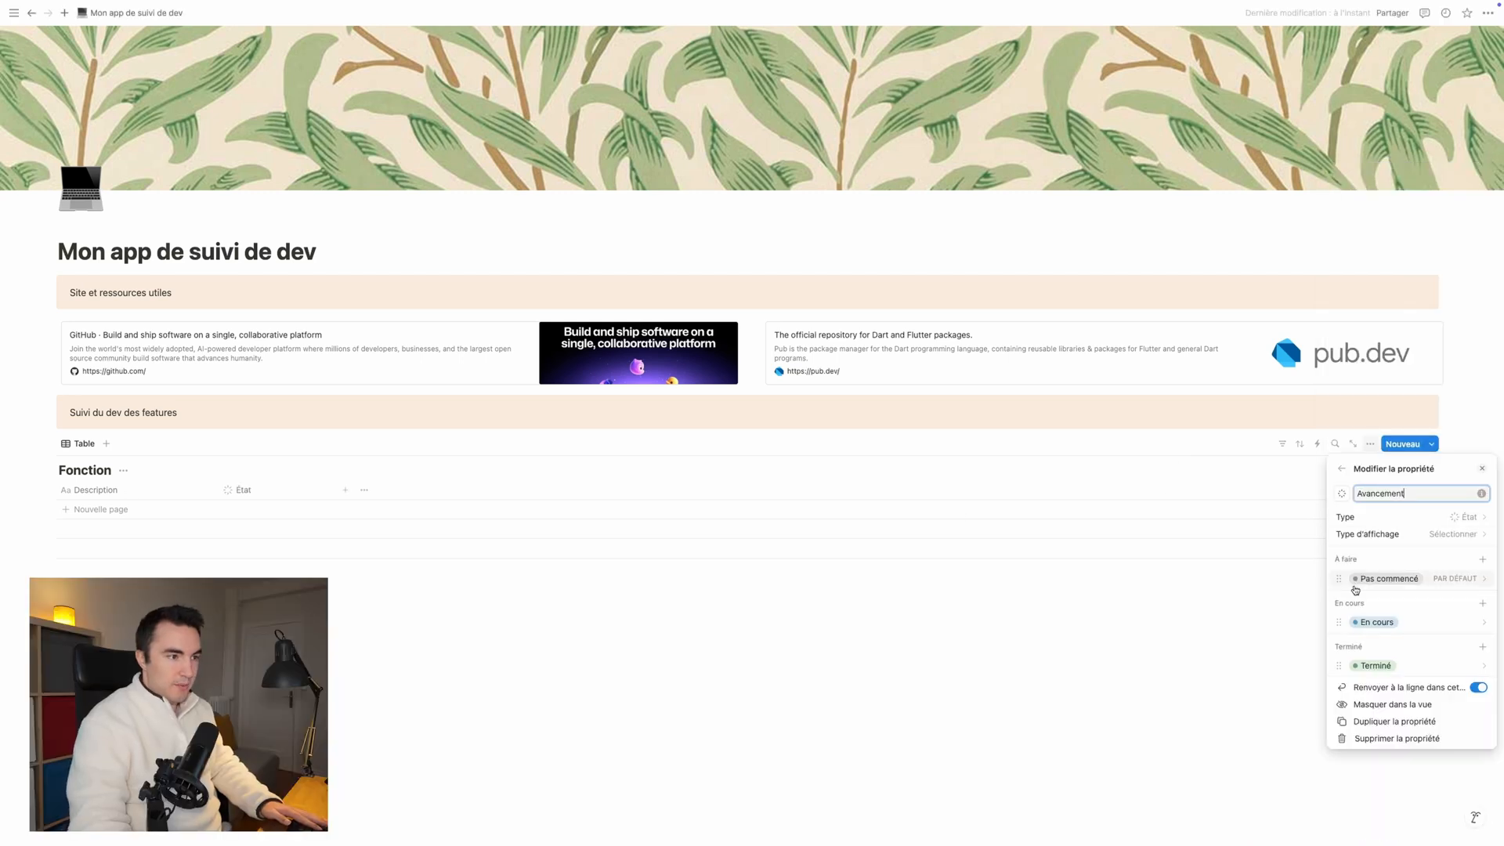
Step: Add the status options "Idée" and "En test" to the À faire group of the Avancement property
left_click(1485, 561)
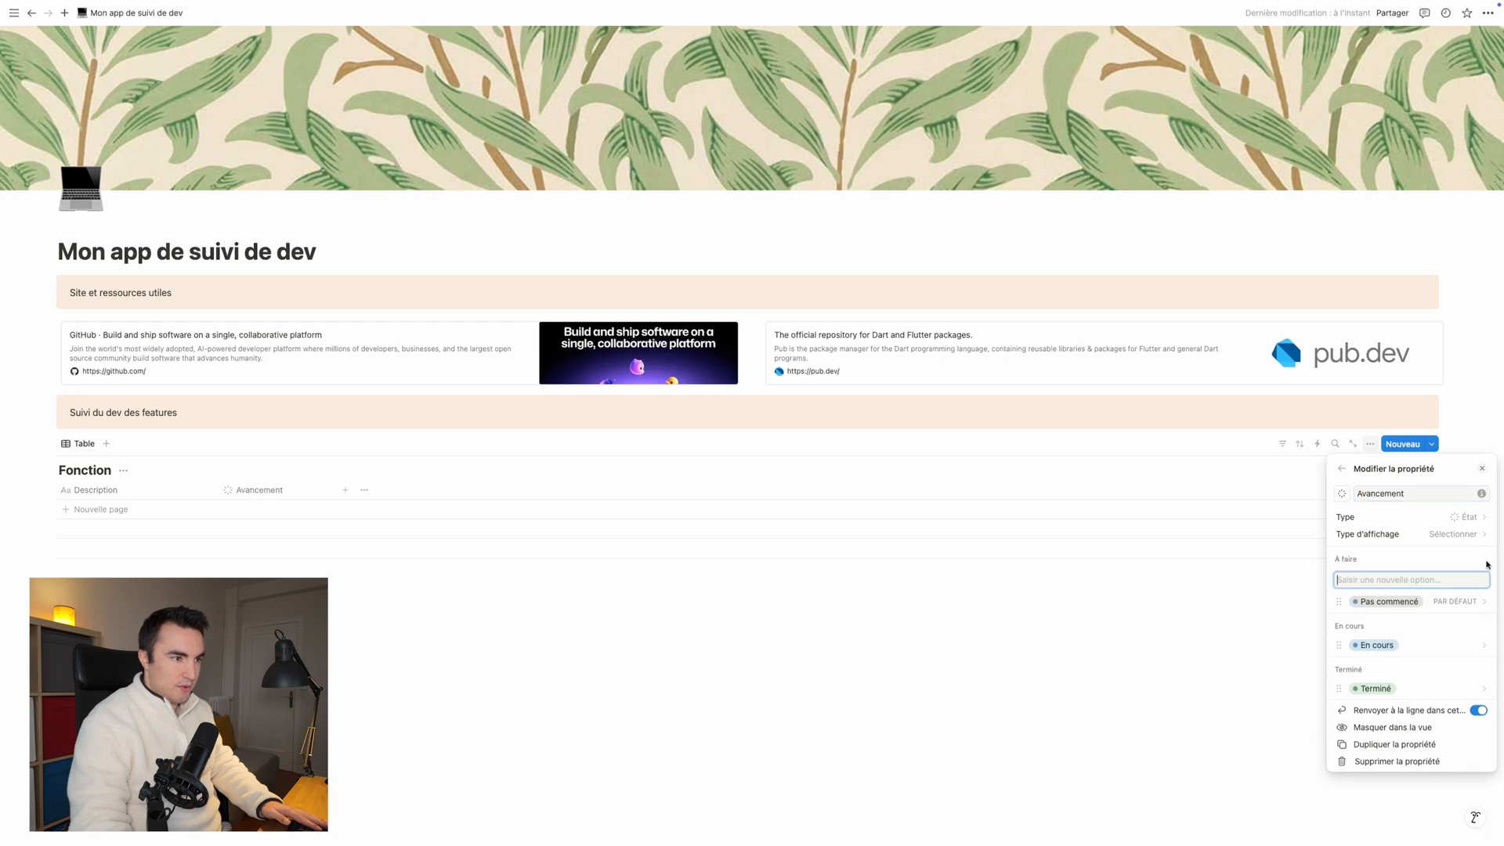
type("Idée")
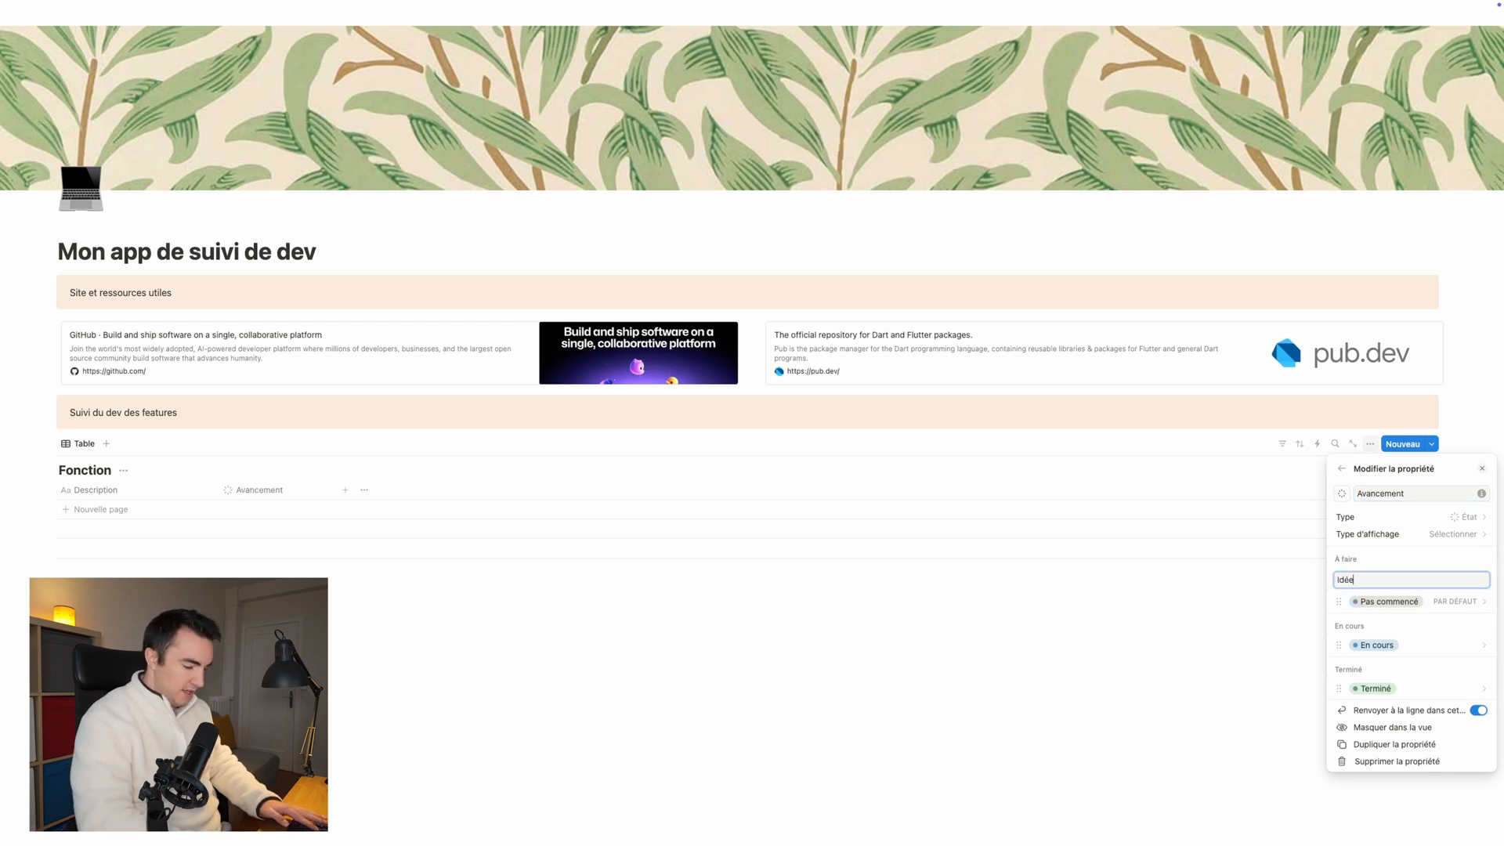
key("Return")
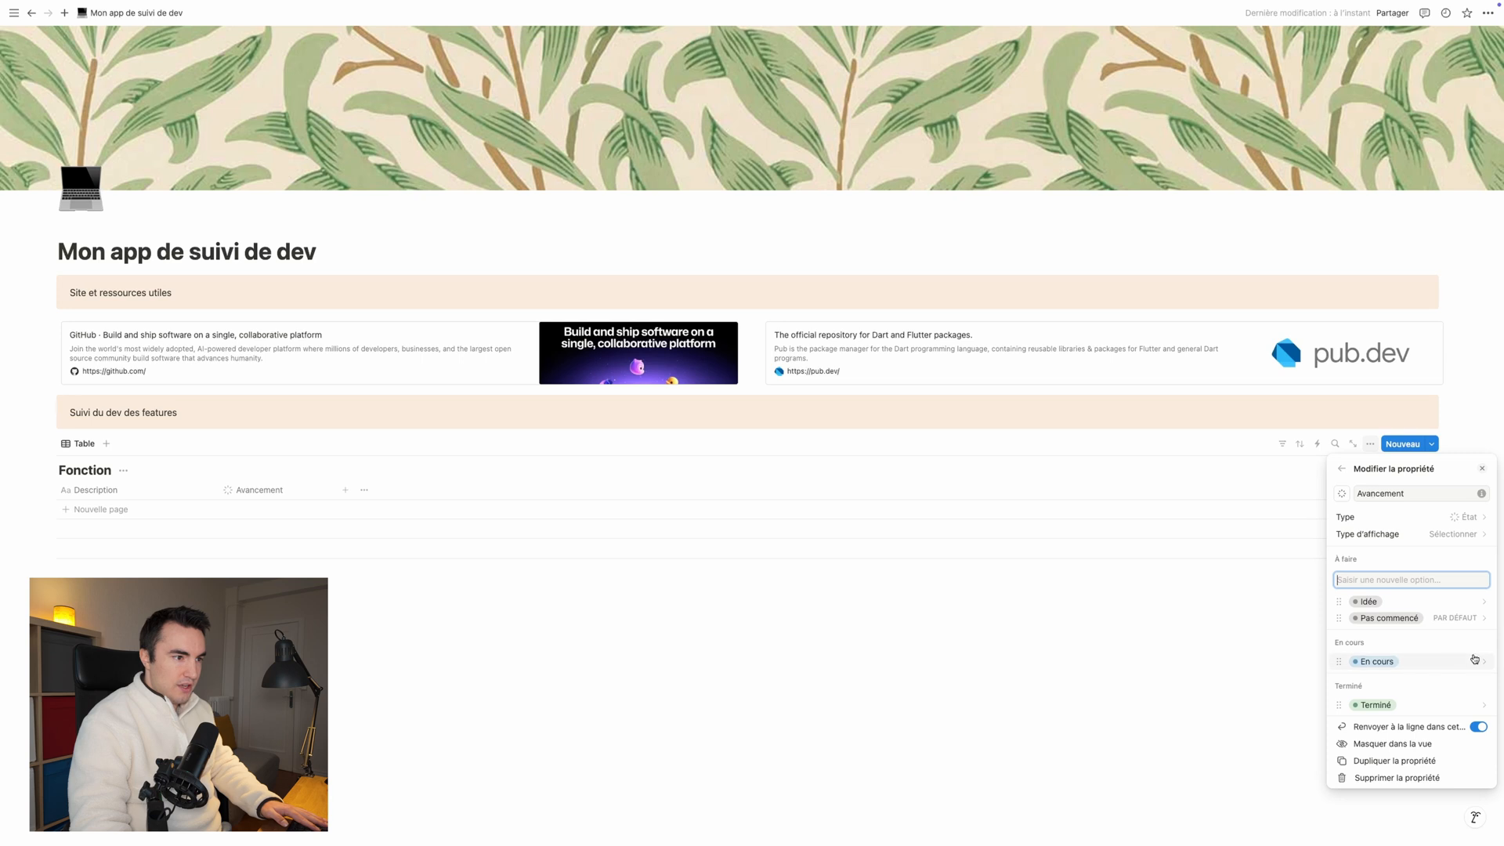
type("En test")
key("Return")
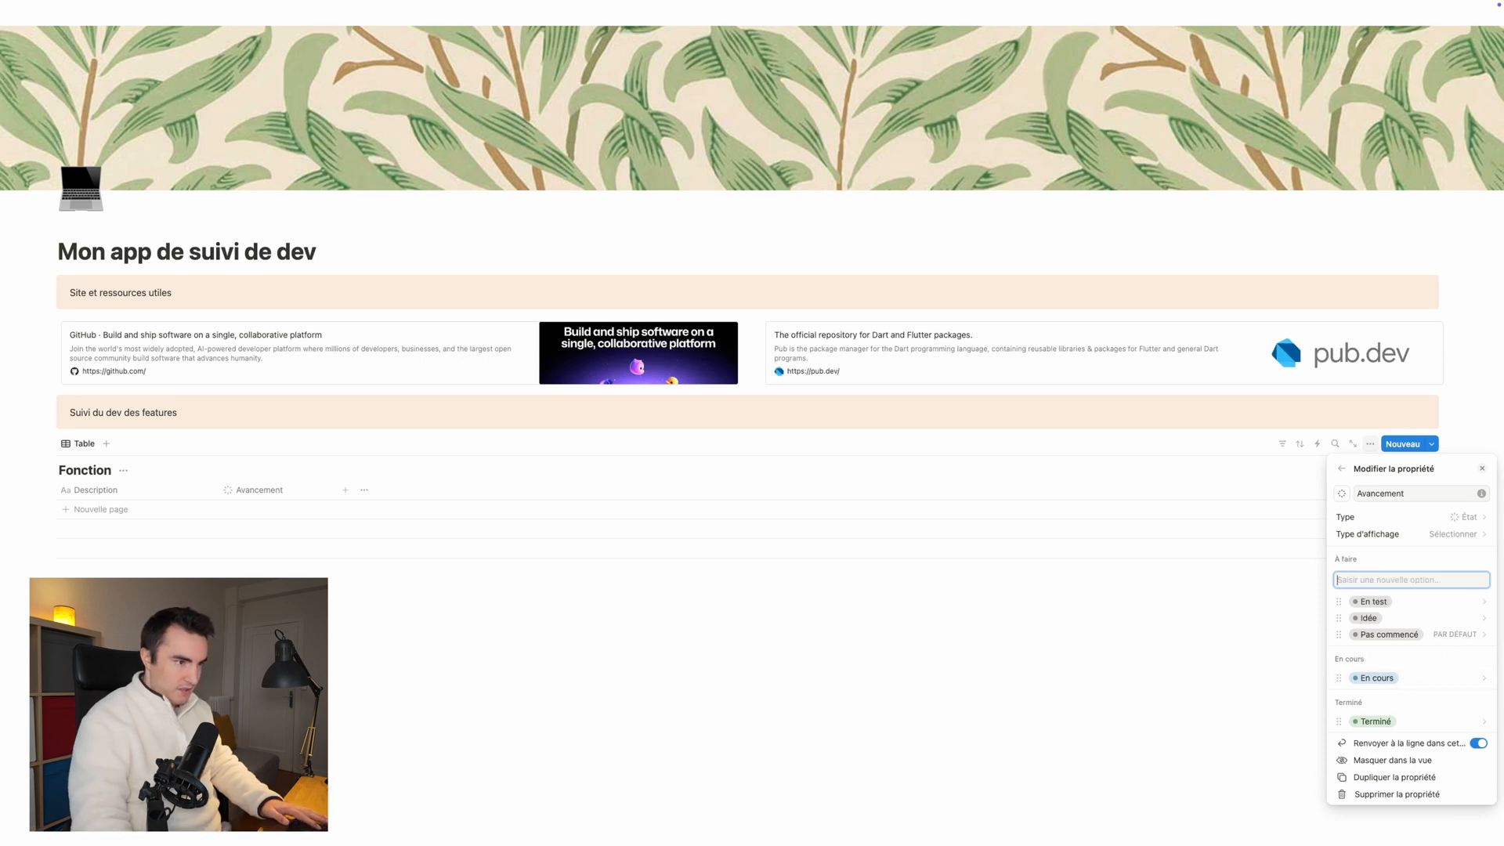
Step: Move the "En test" option into the En cours group below "En cours" and set its colour to Bleu
left_click_drag(1339, 602, 1346, 683)
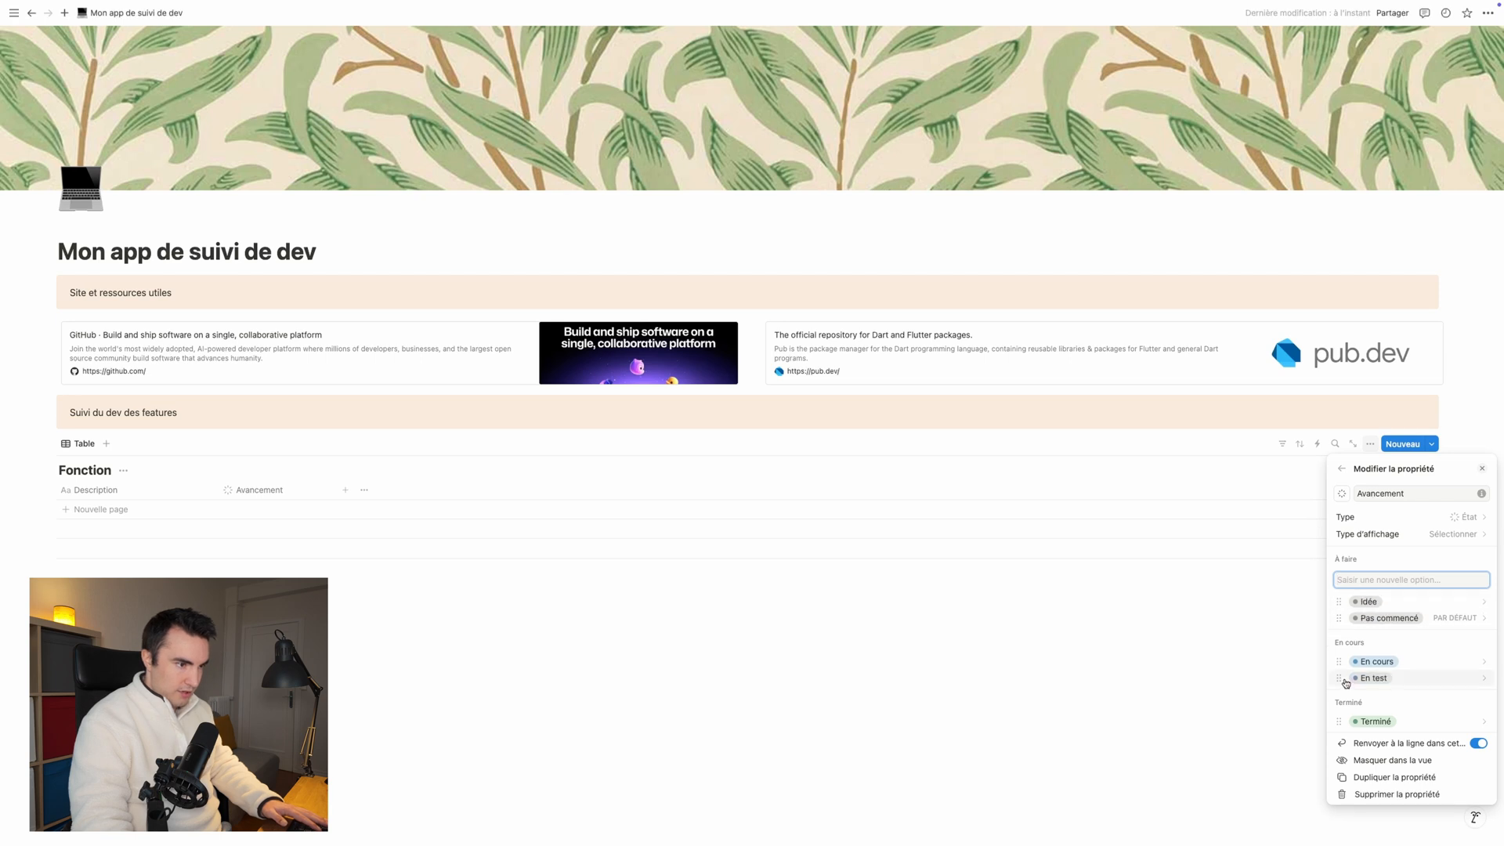
left_click(1375, 677)
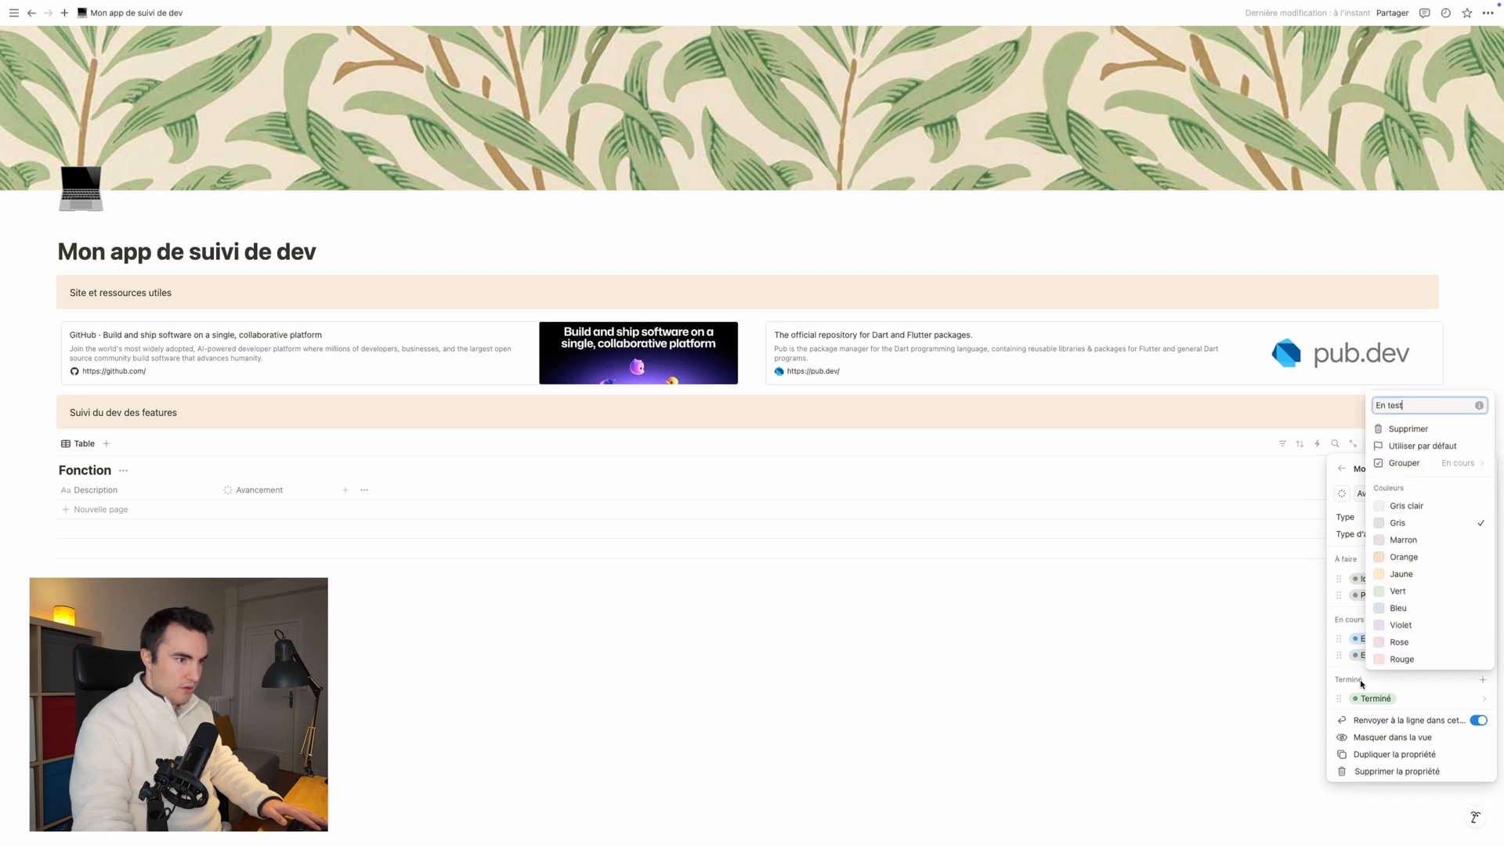
left_click(1399, 608)
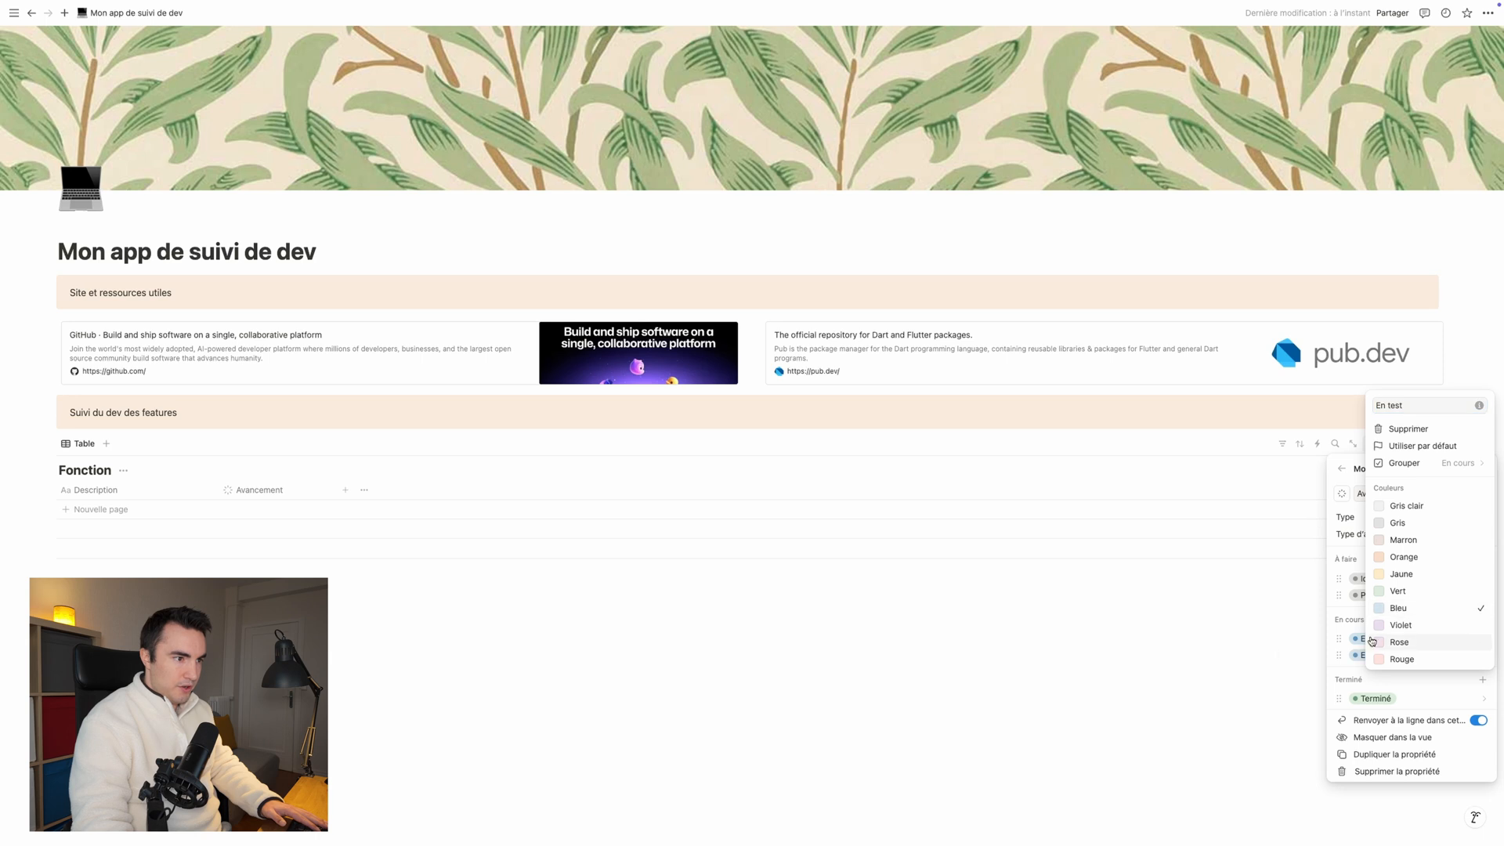
key("Escape")
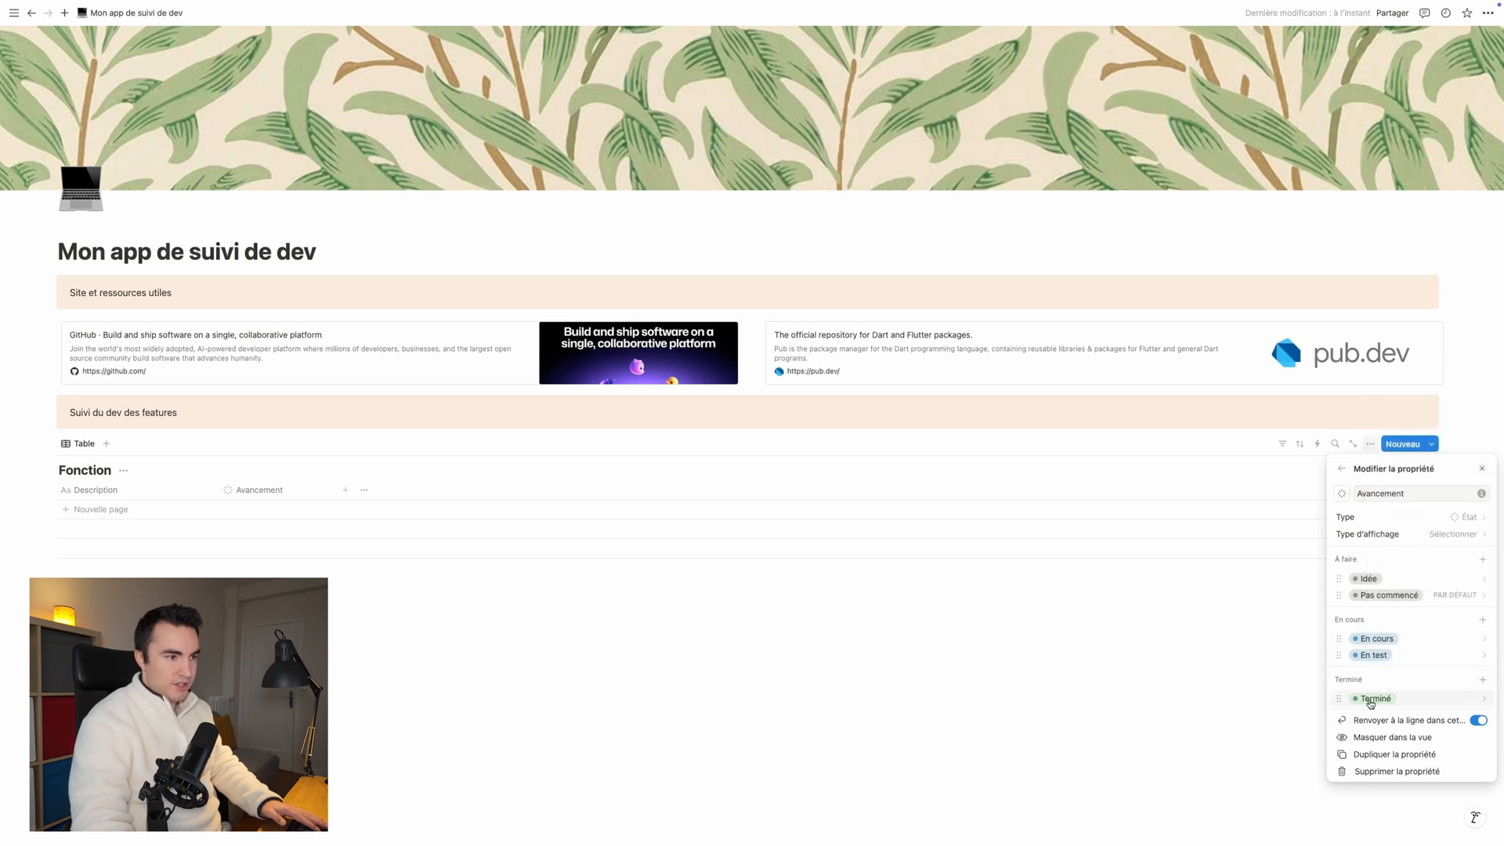
left_click(720, 733)
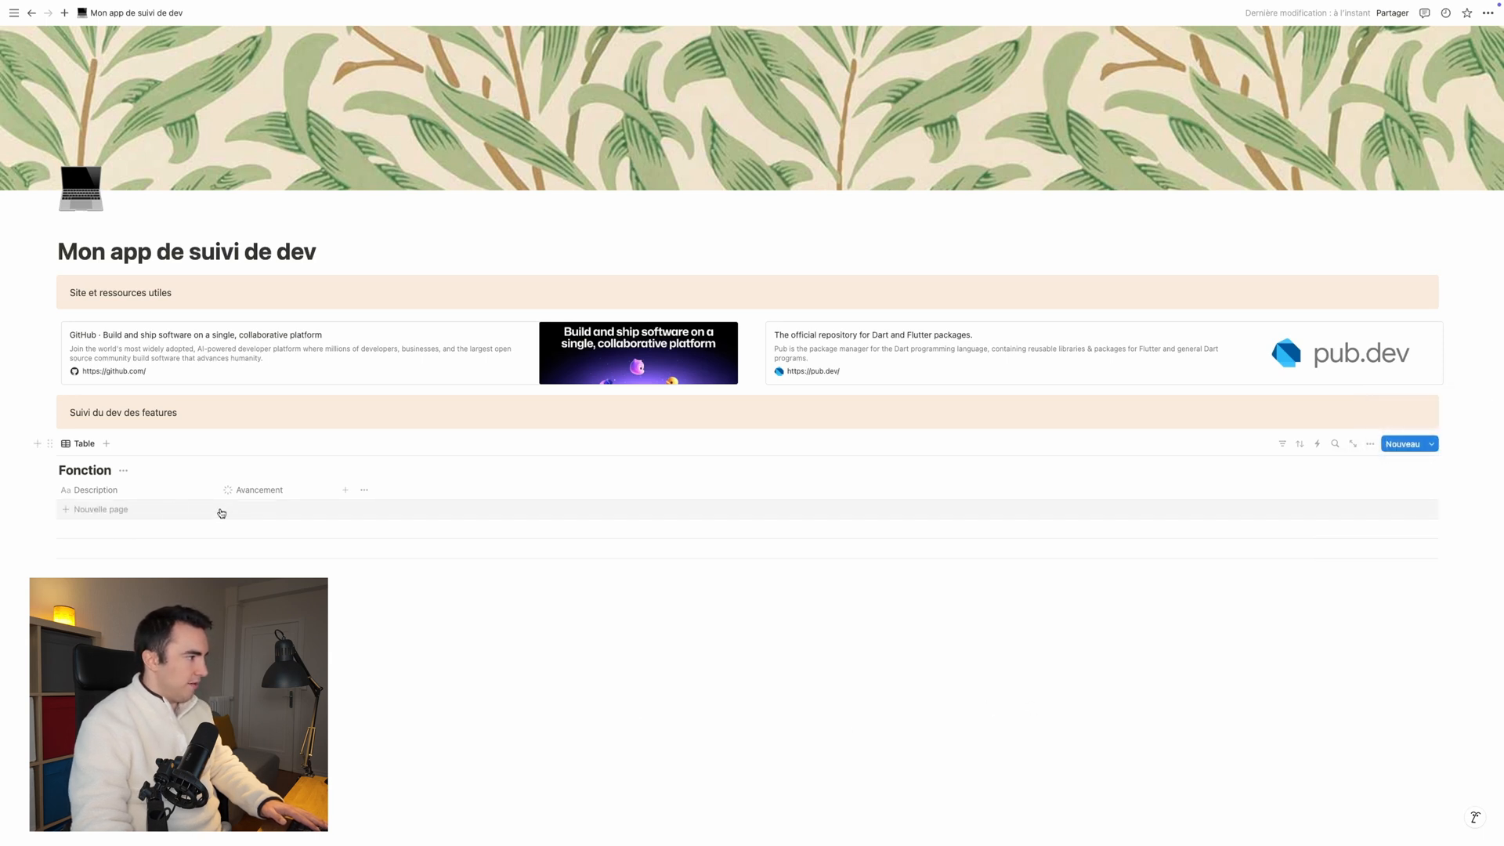
Step: Add a multi-select (Sélection multiple) property to the Fonction table and name it "Thème"
left_click(348, 496)
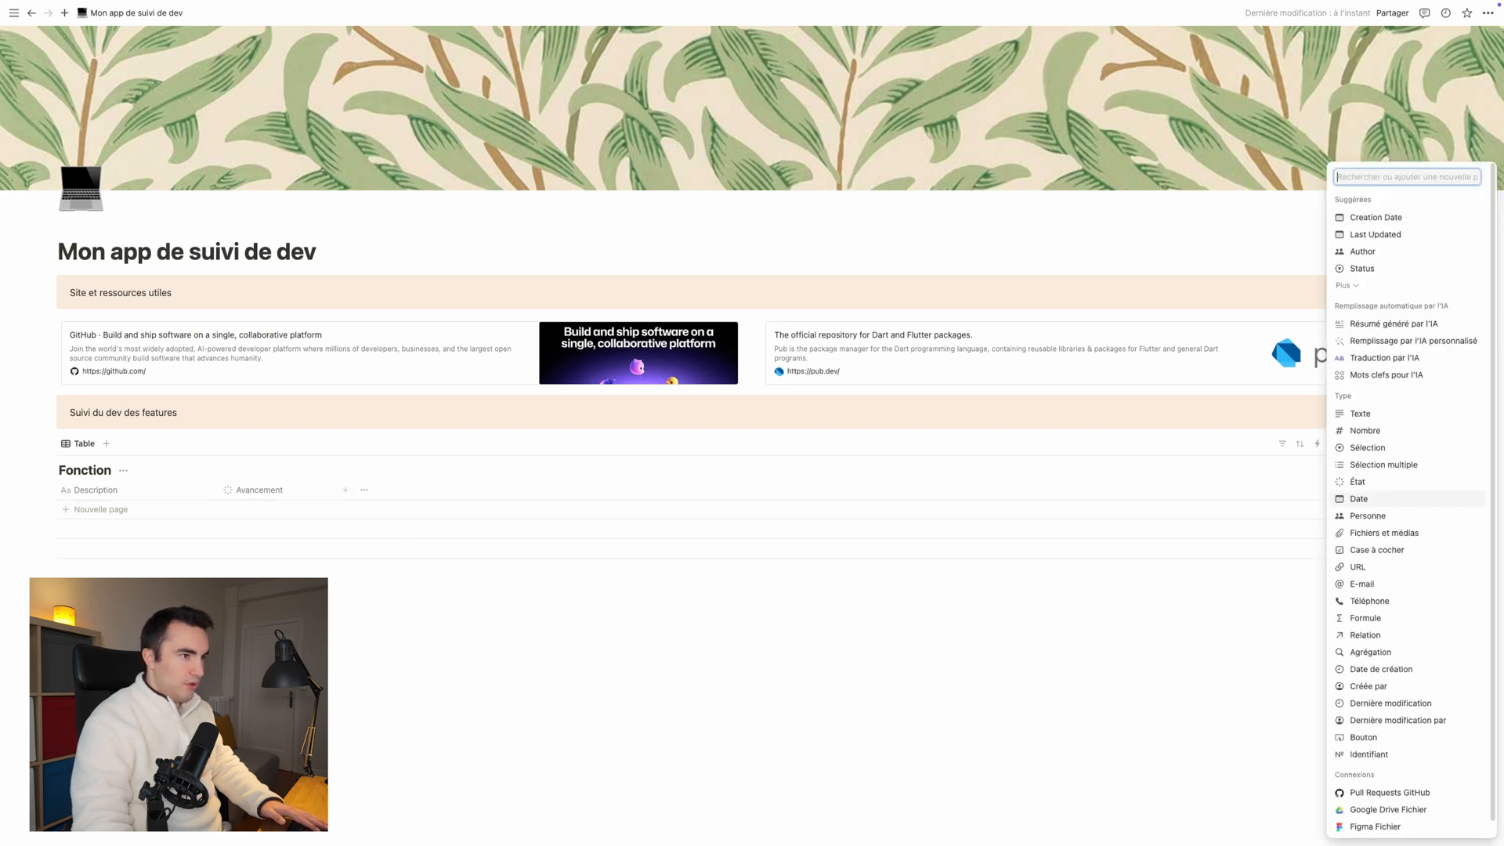
left_click(1379, 466)
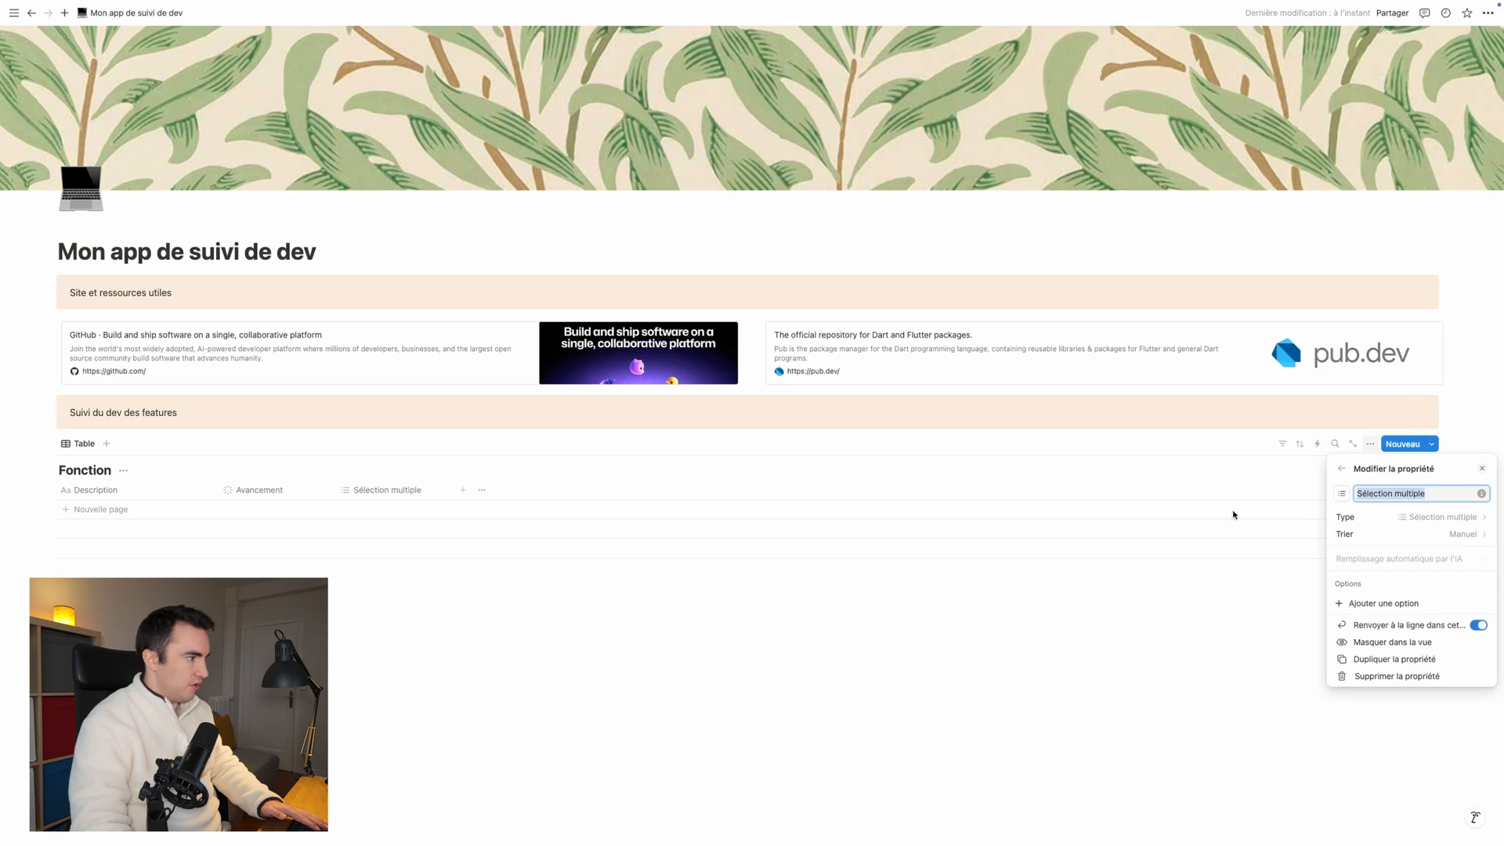
type("Thème")
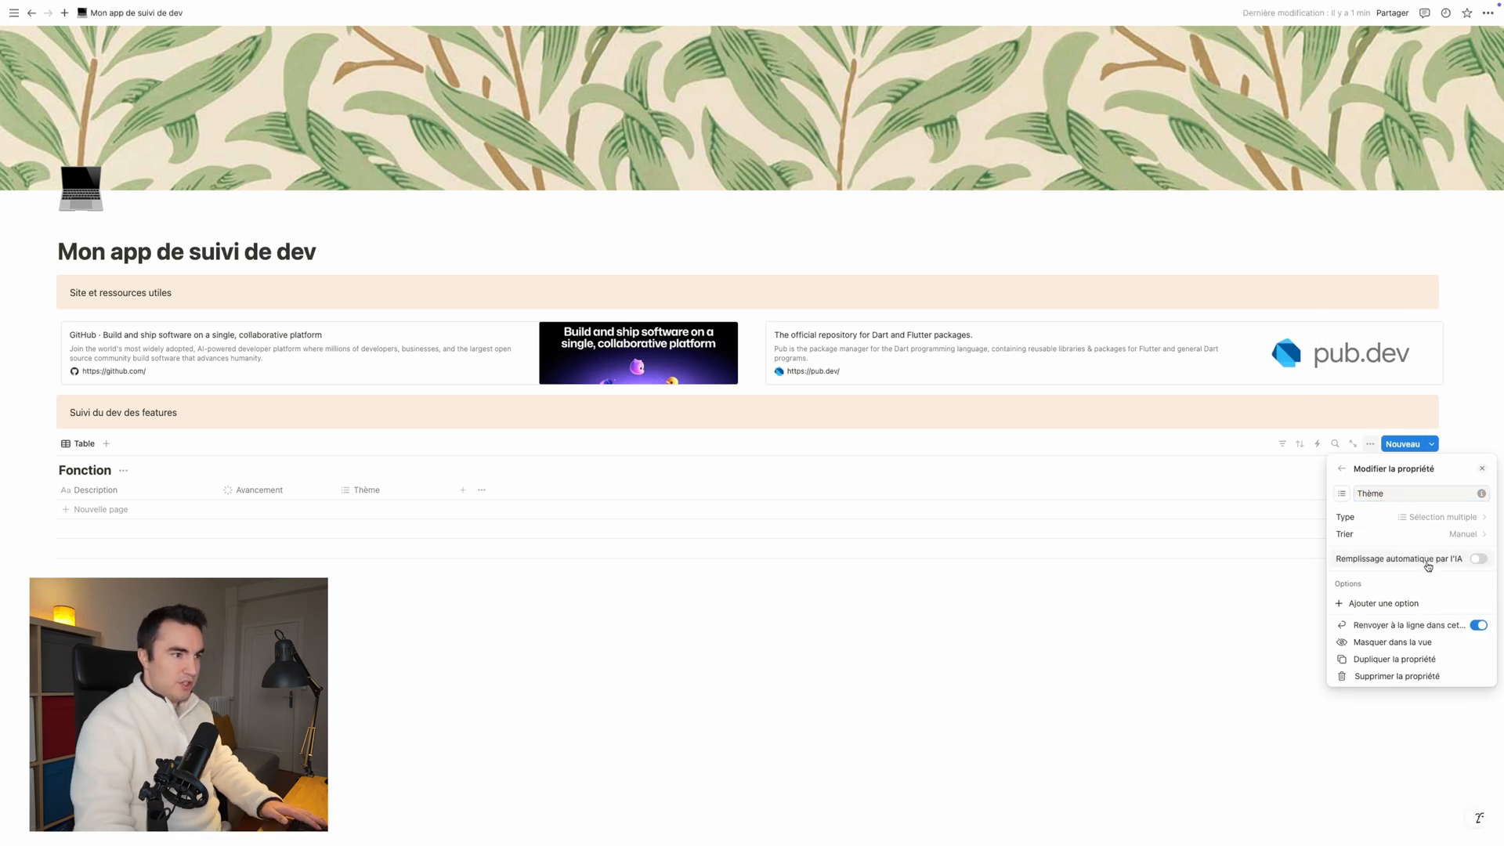
Step: Add the options "Login", "Velo" and "Sac" to the Thème property
left_click(1377, 603)
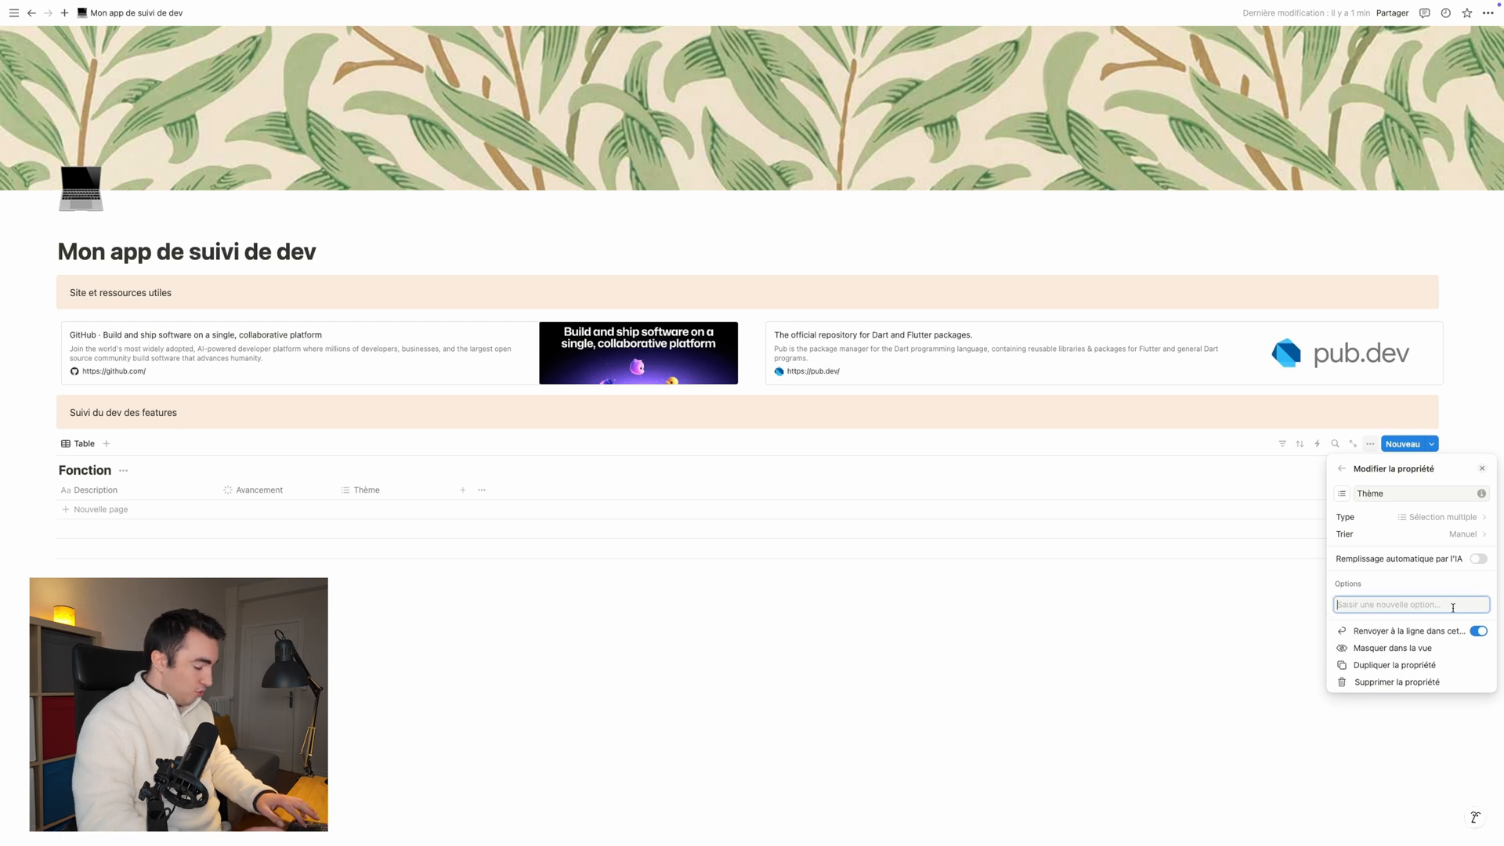
type("Login")
key("Return")
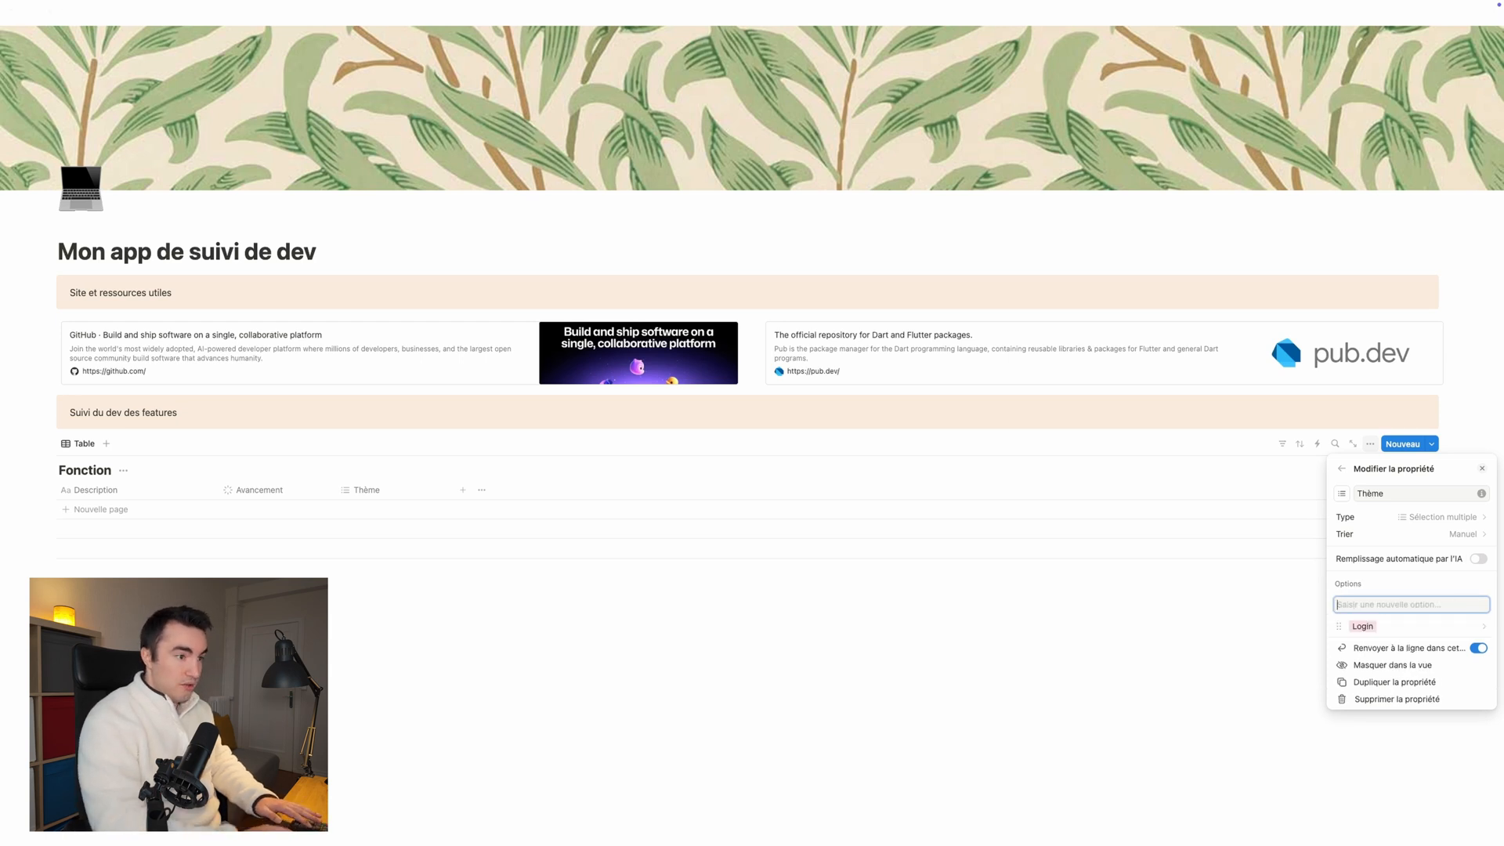
type("K")
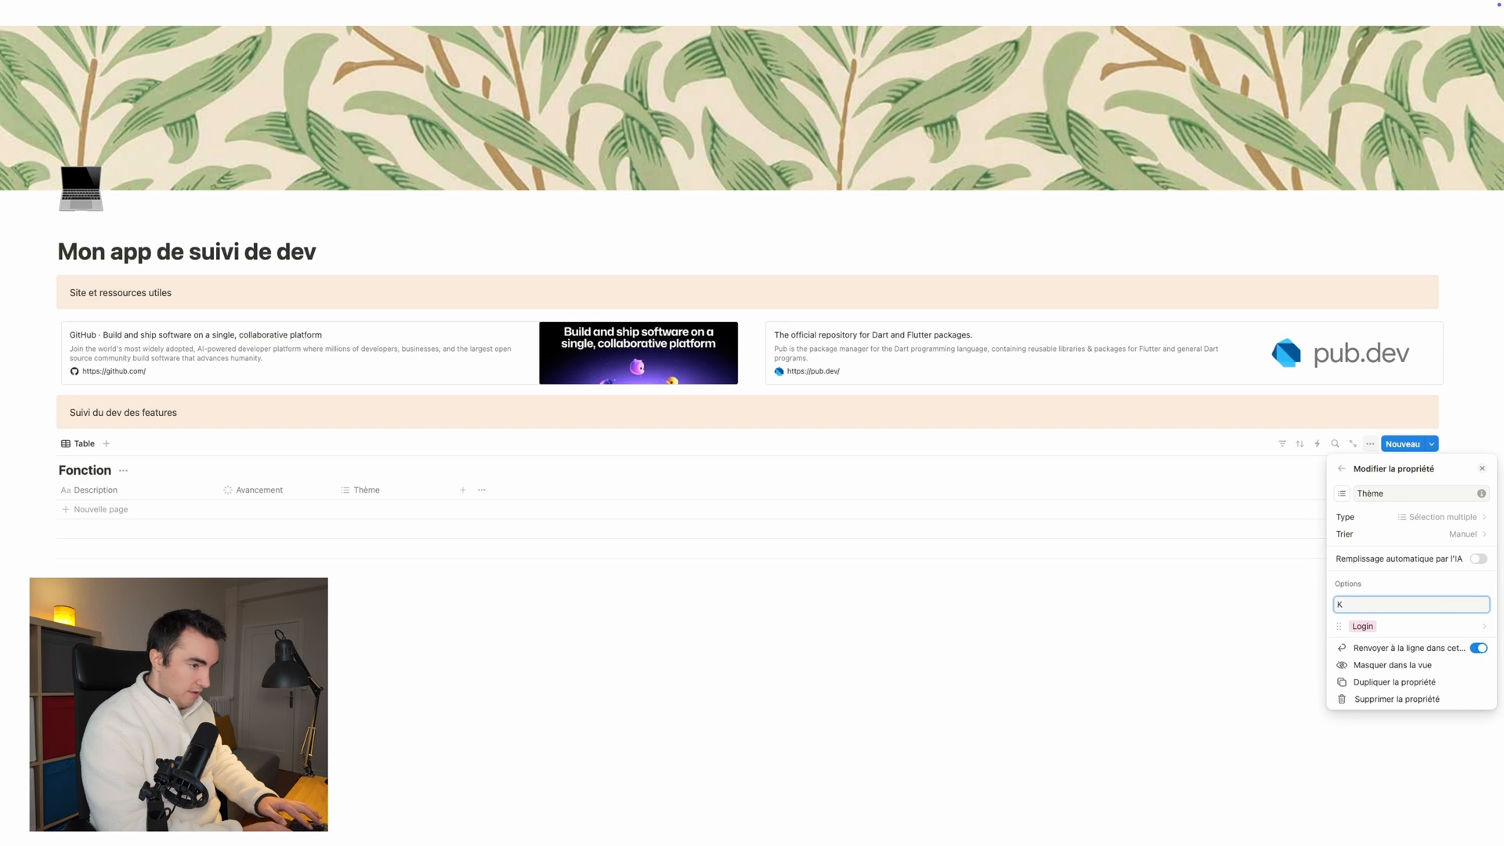
type("ac")
key("Return")
type("Velo")
key("Return")
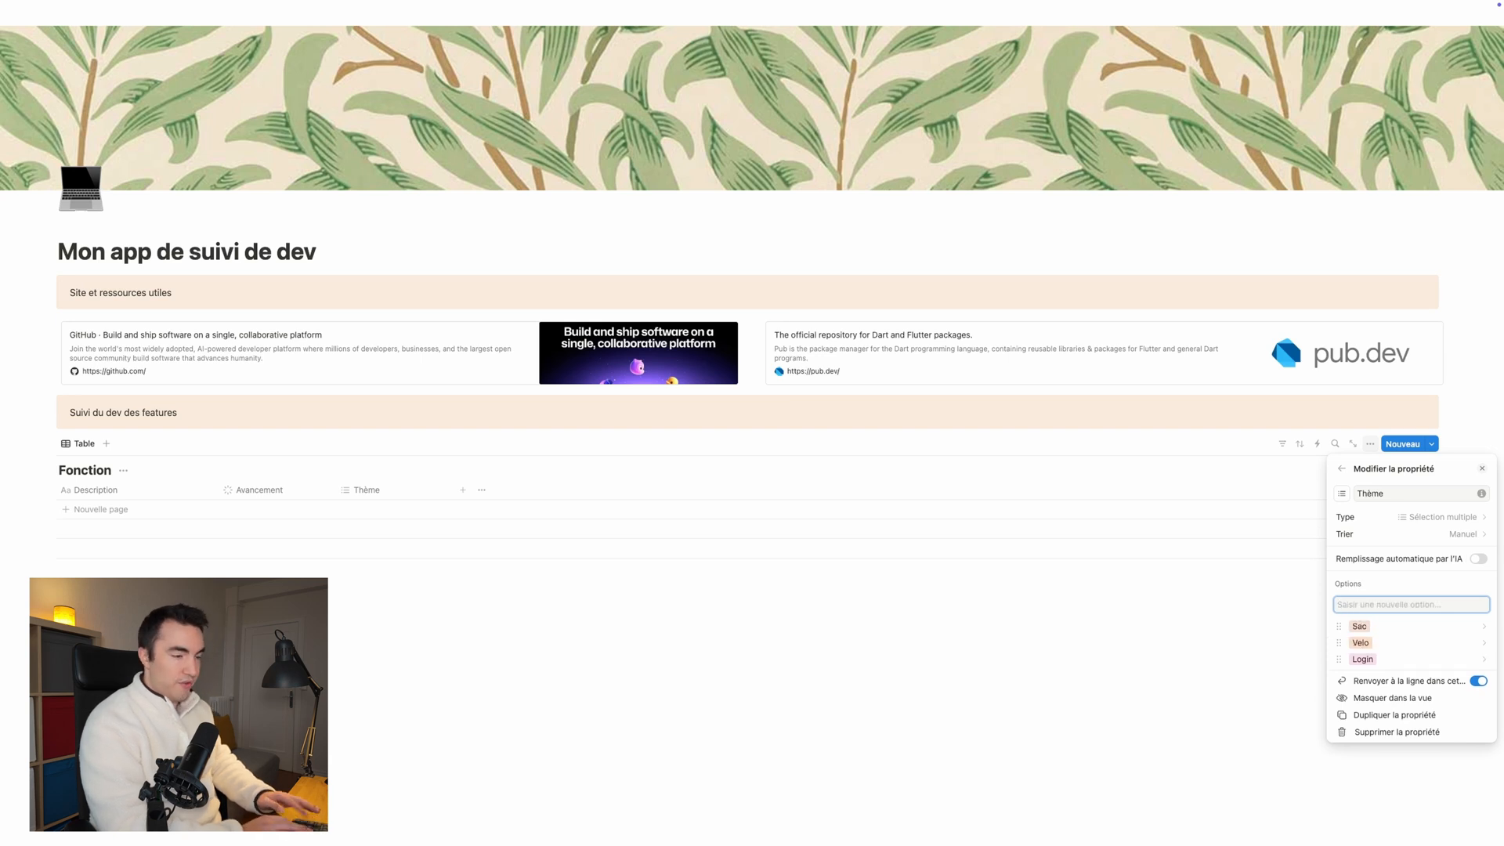
left_click(1118, 732)
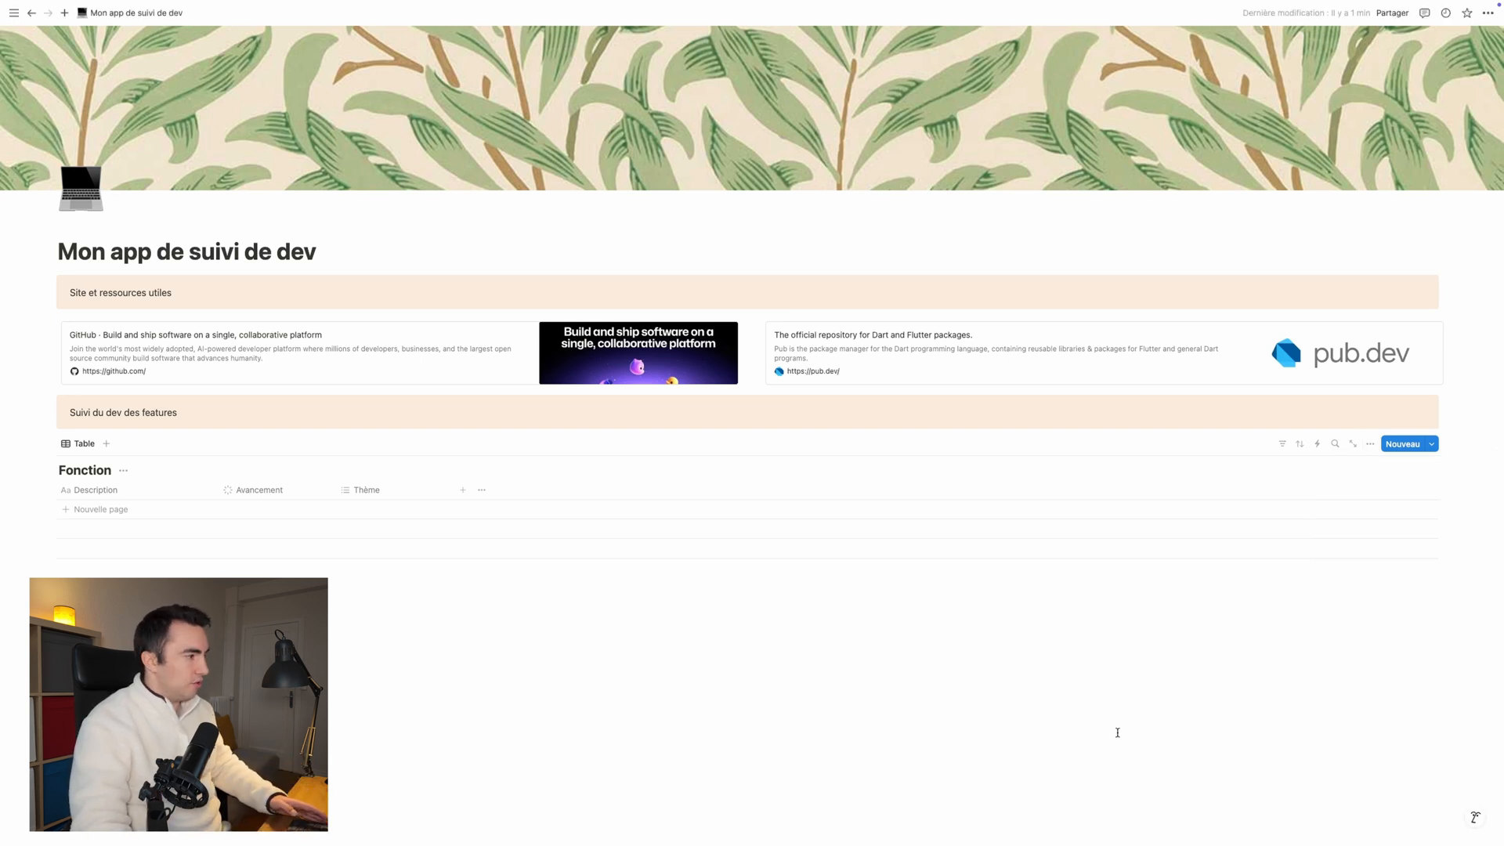
Step: Add a text (Texte) property named "Commentaire" after the Thème column
left_click(462, 491)
left_click(1371, 415)
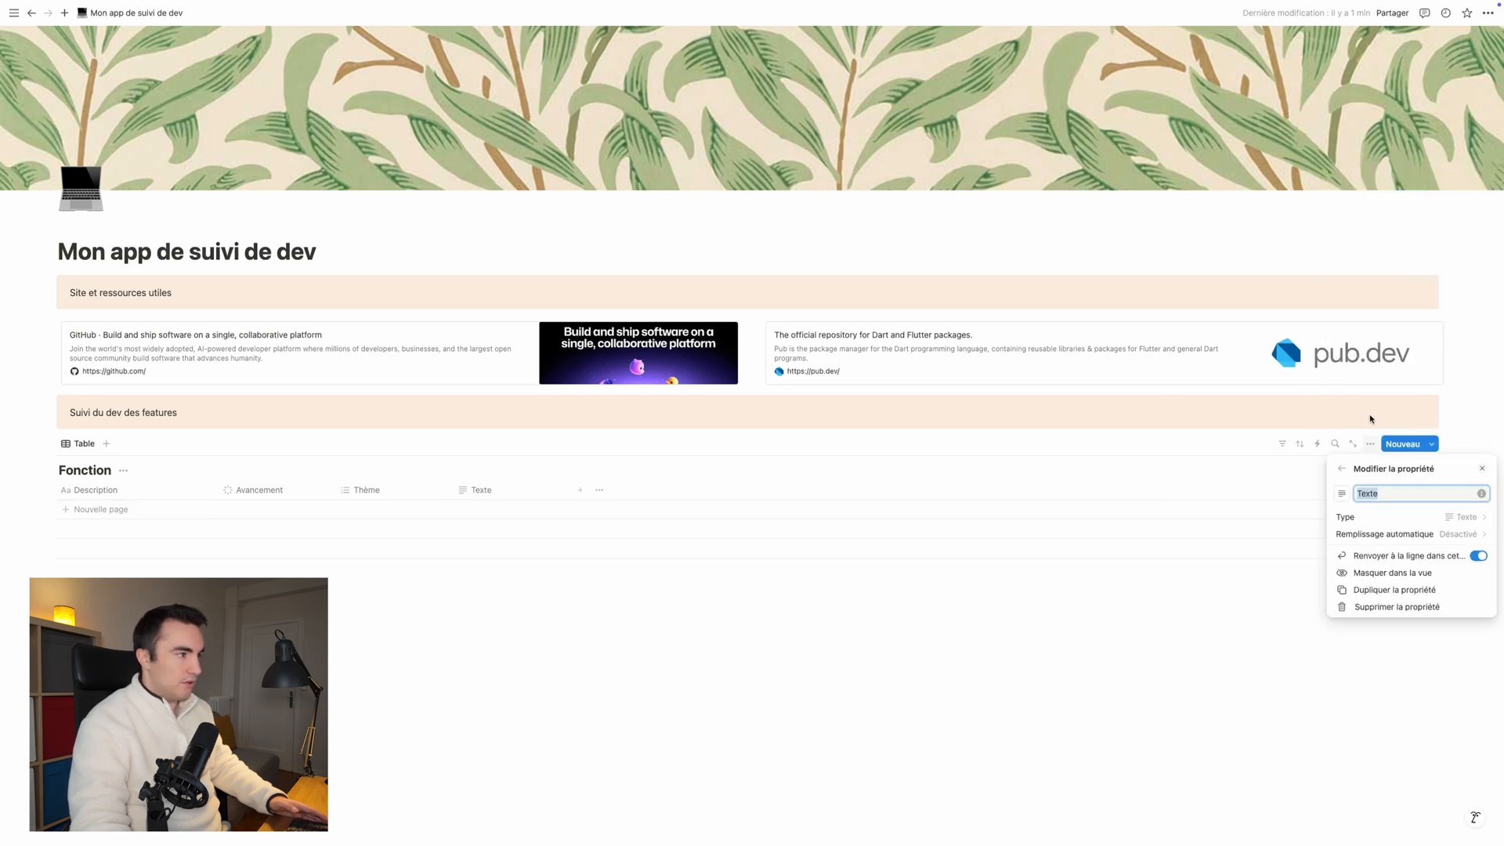
type("Commentaire")
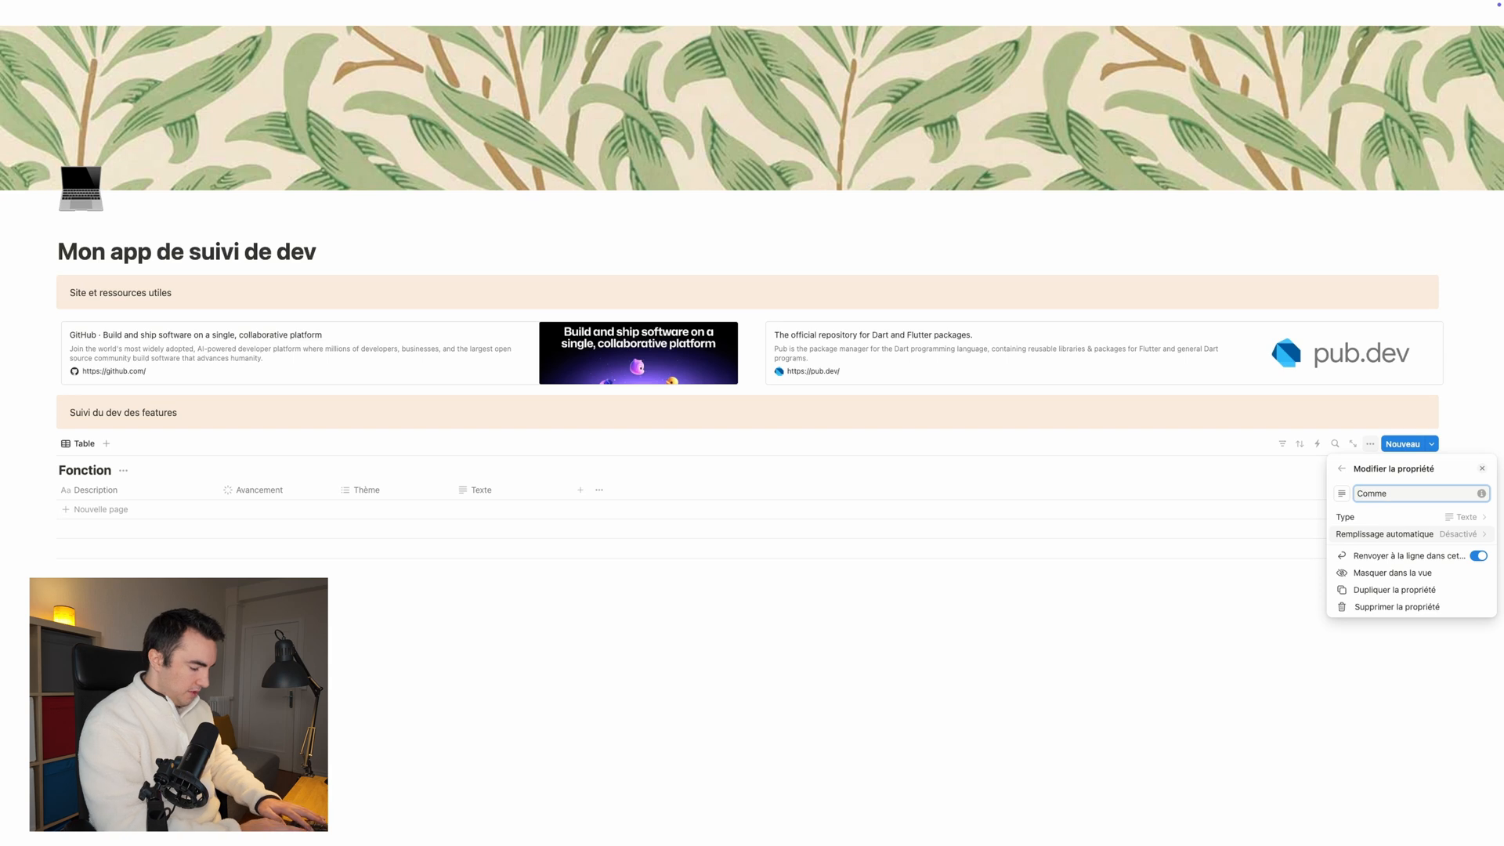
key("Return")
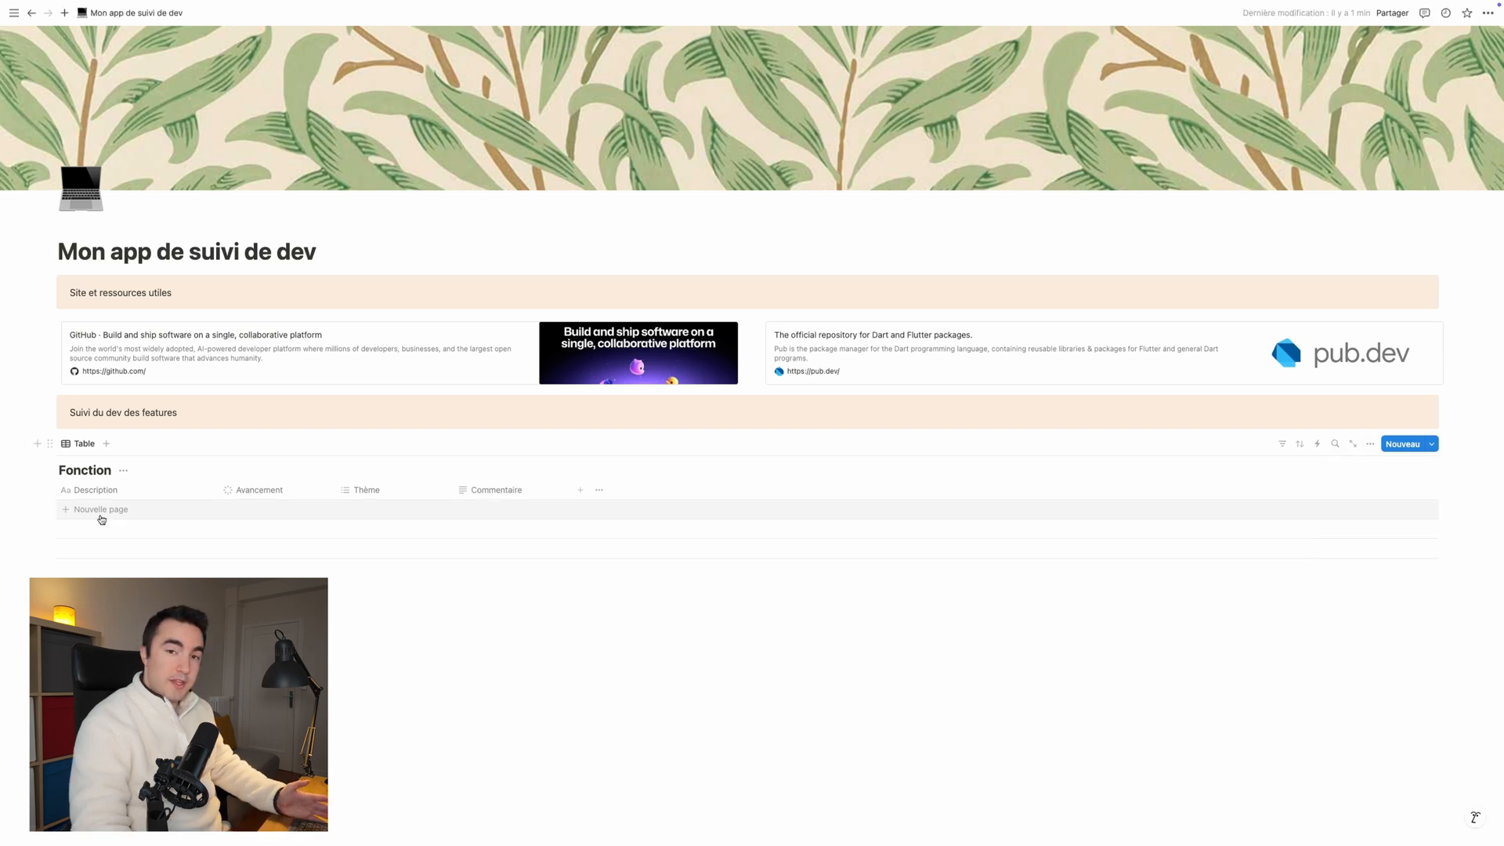
Step: Add three entries to the Fonction table with the descriptions "Ecran de login", "Ecran de creation des velo" and "Ecran de creation des sacs"
left_click(101, 513)
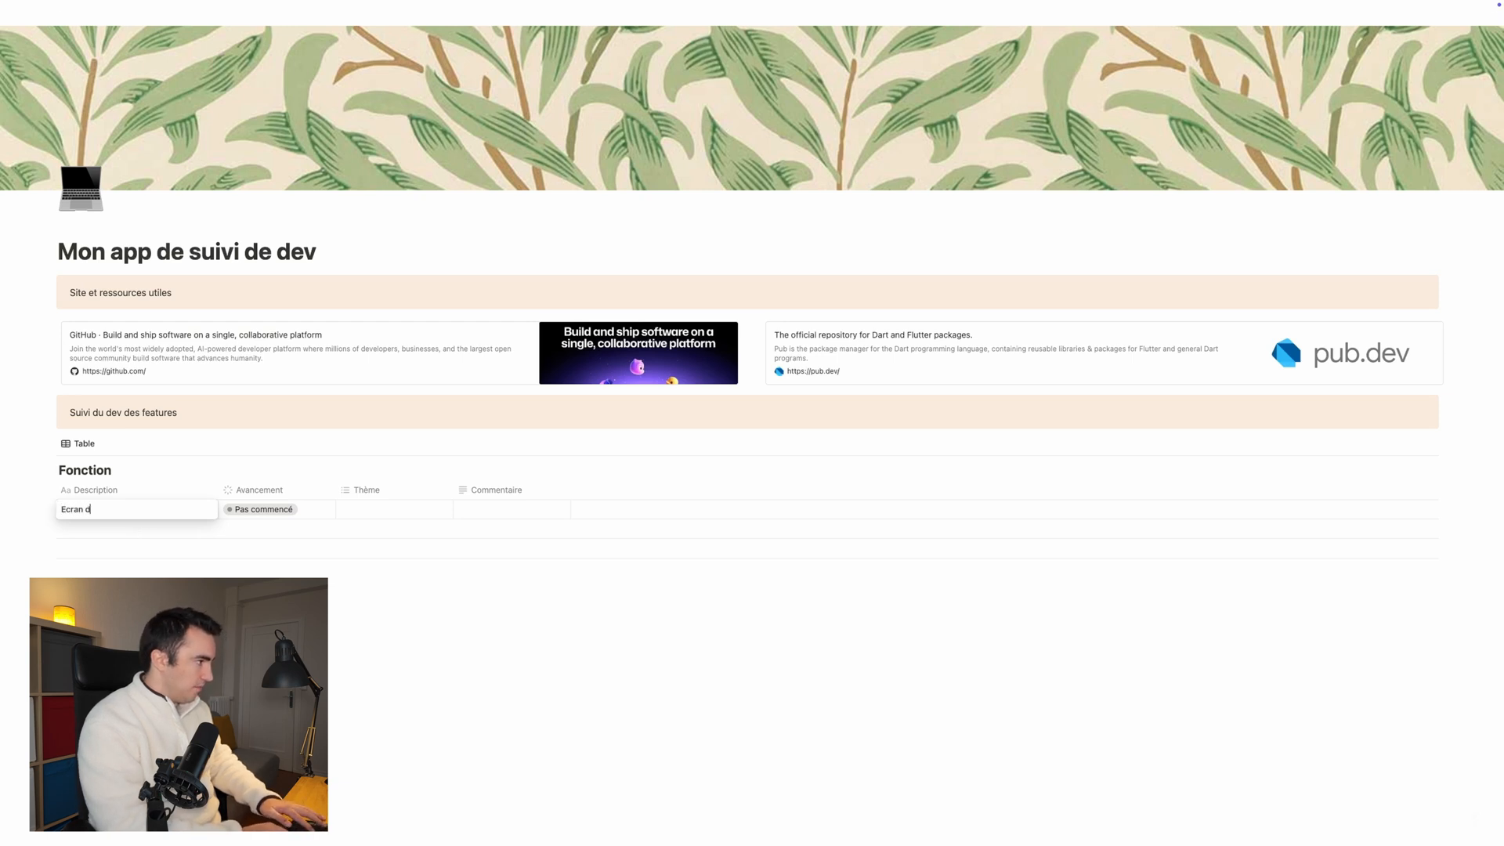
type("Ecran de log")
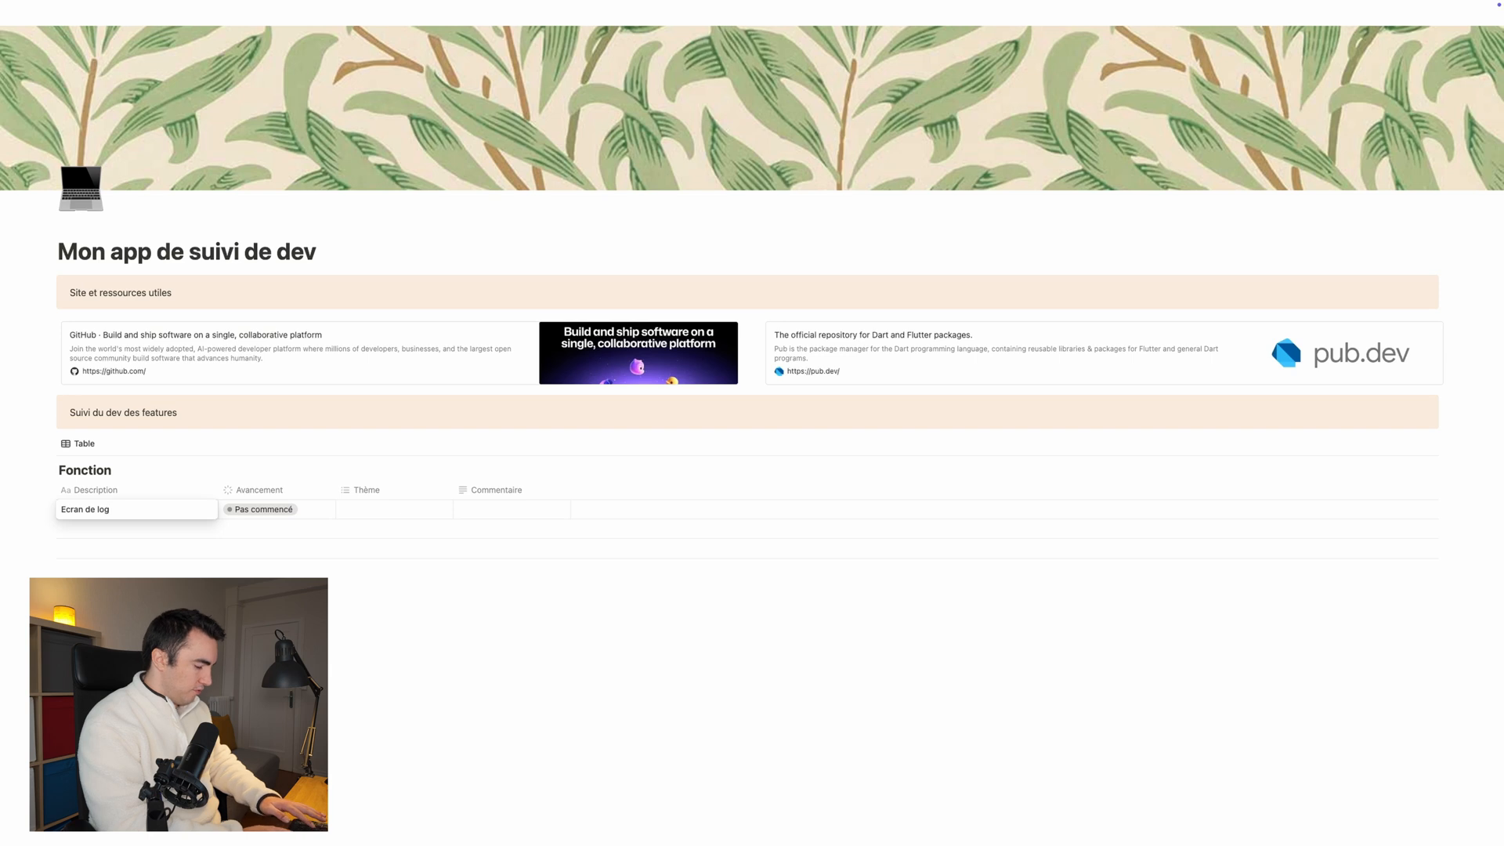
type("in")
key("Return")
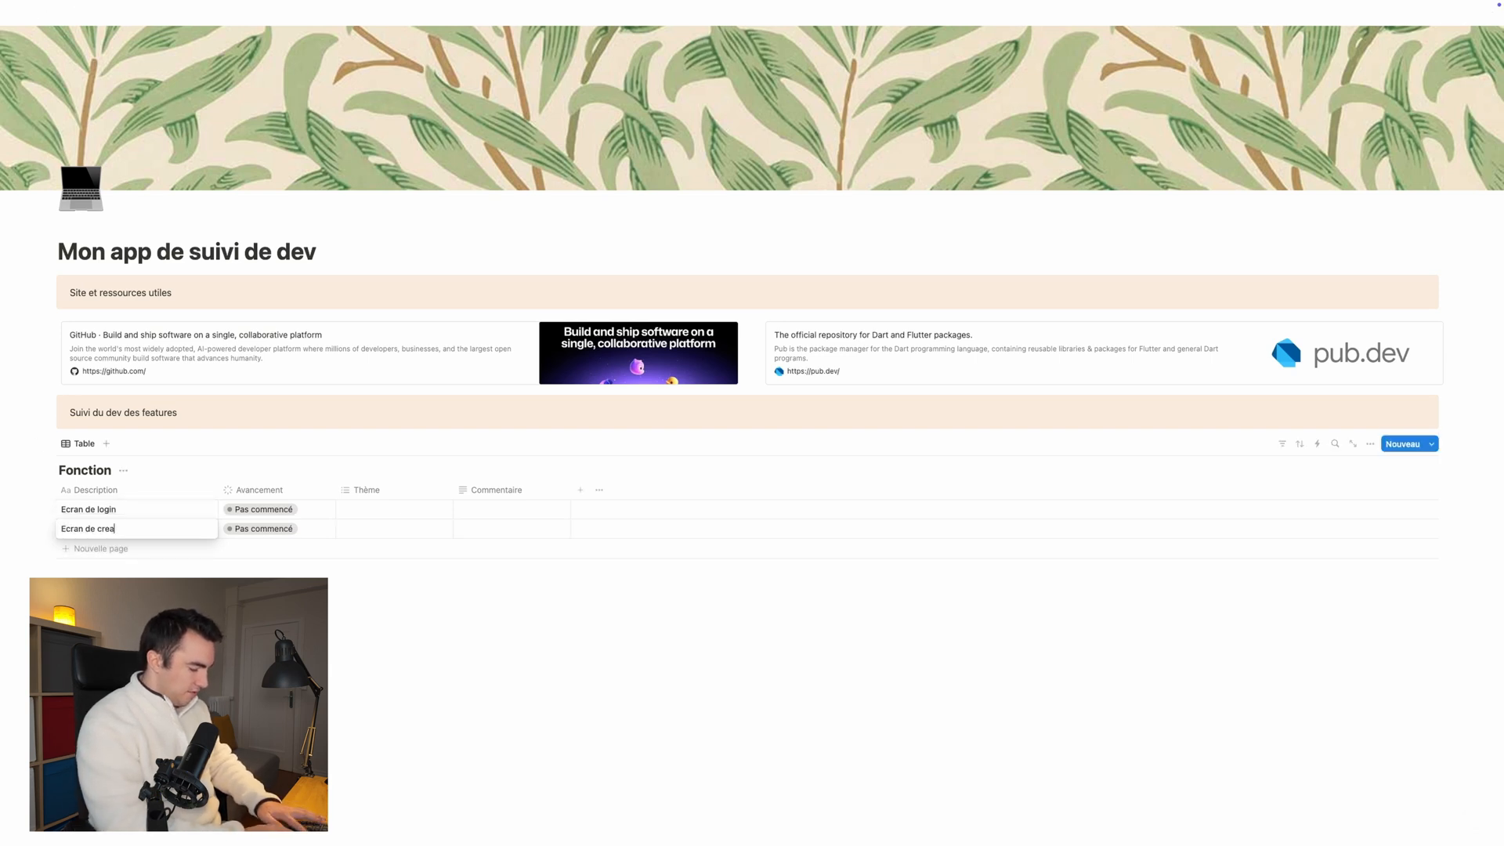
type("Ecran de creation des velo")
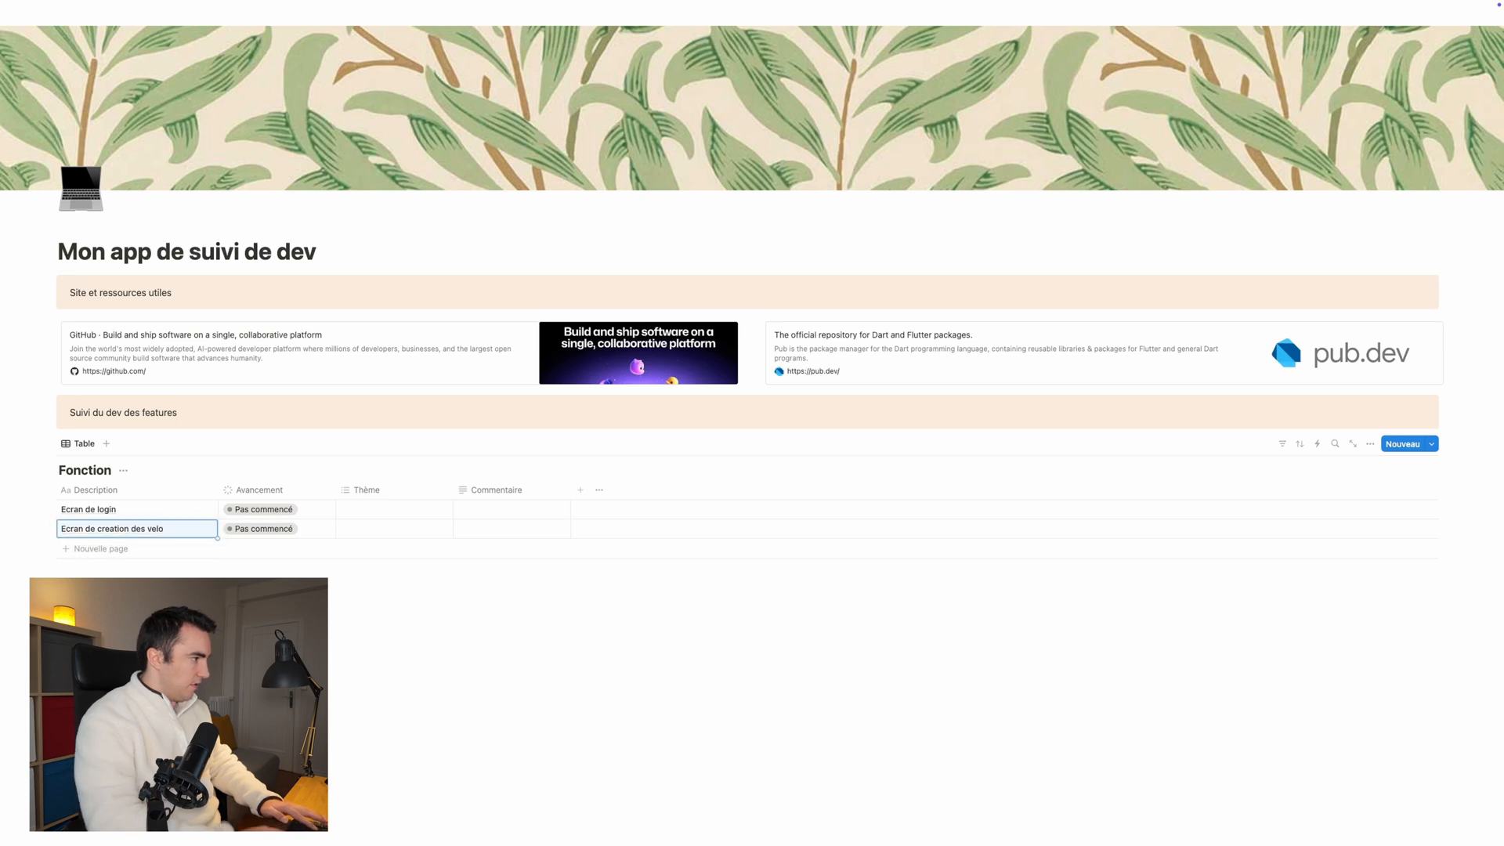
key("Return")
type("Ecran de cr")
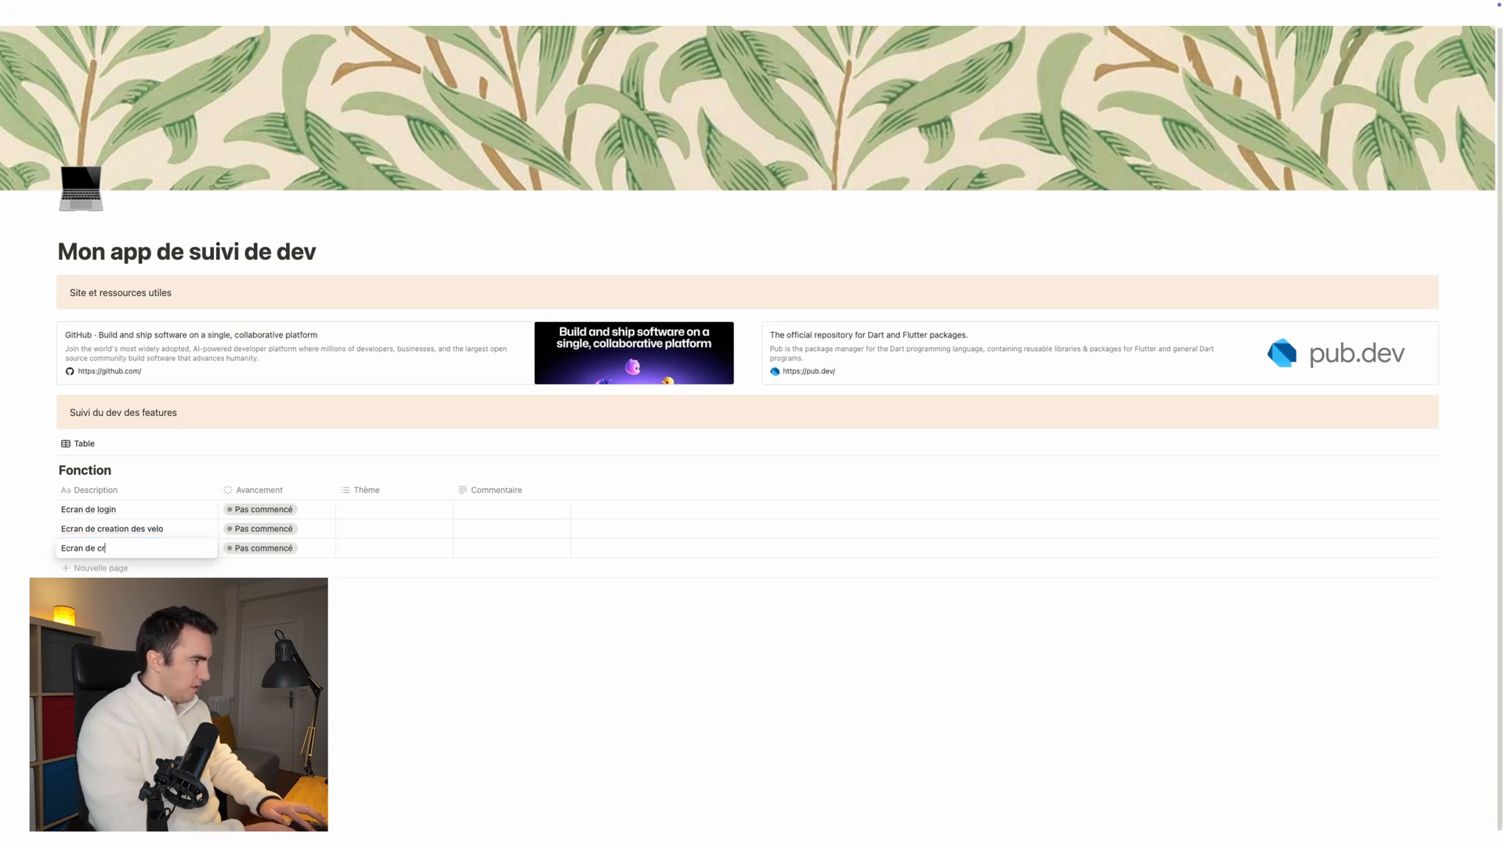
type("eation des sacs")
key("Escape")
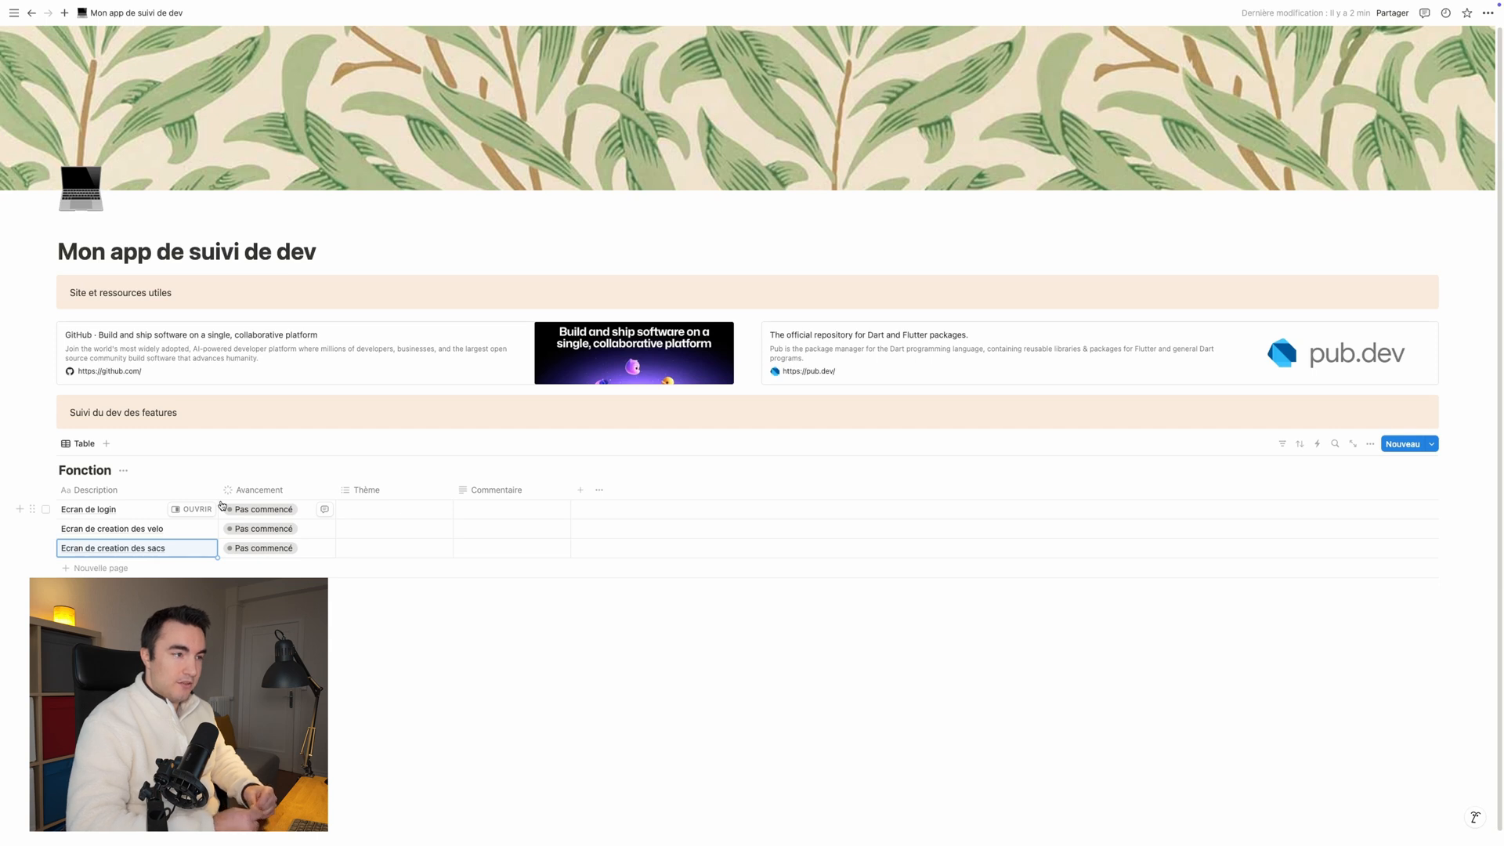
Step: Open the "Ecran de login" entry as a full page and insert a to-do list (Liste de tâches) block in its body
left_click(208, 512)
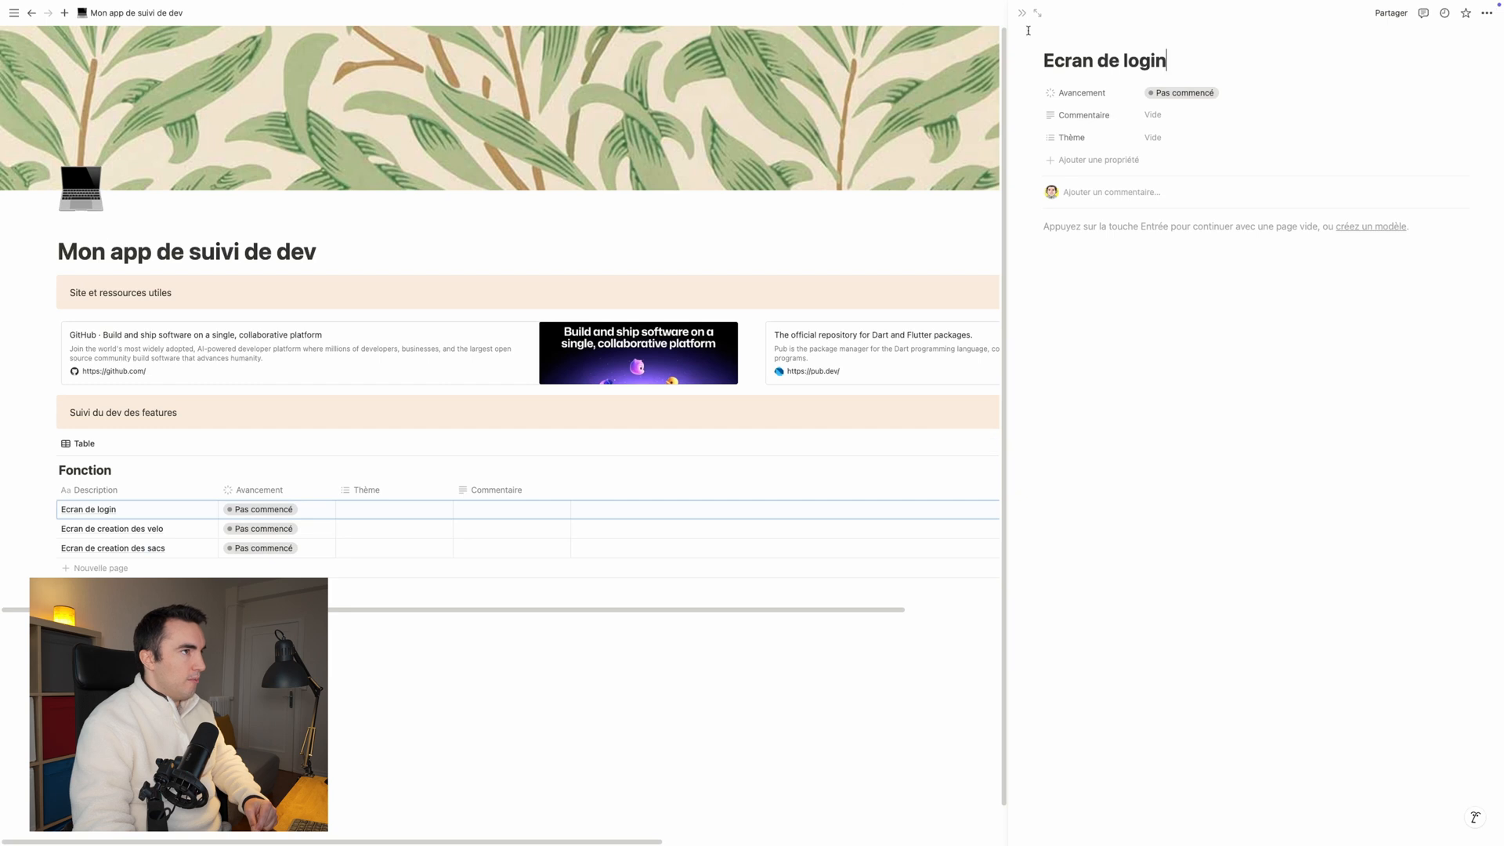
left_click(1037, 13)
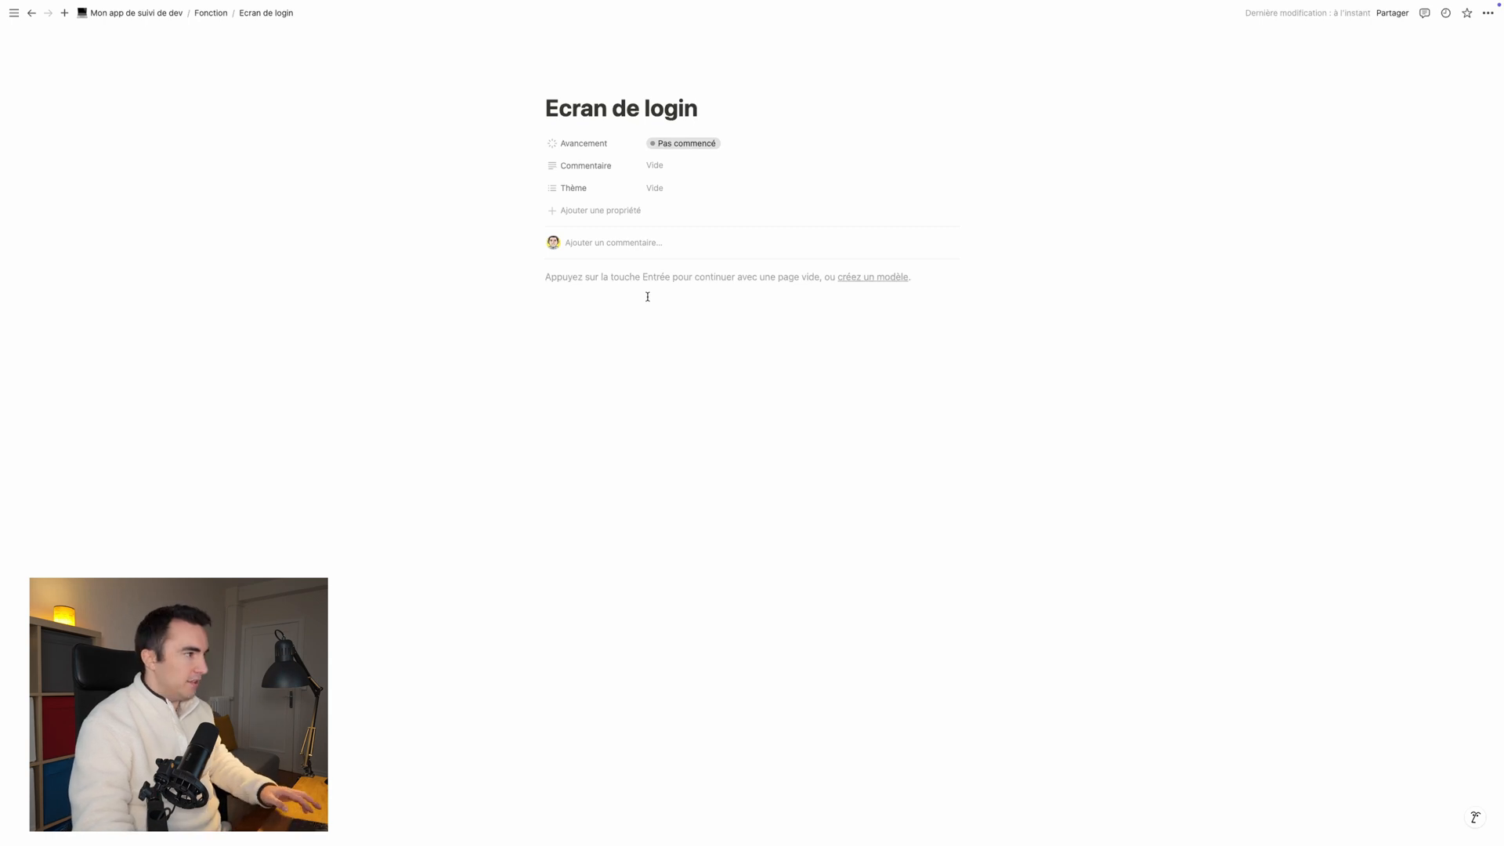
left_click(577, 277)
type("/")
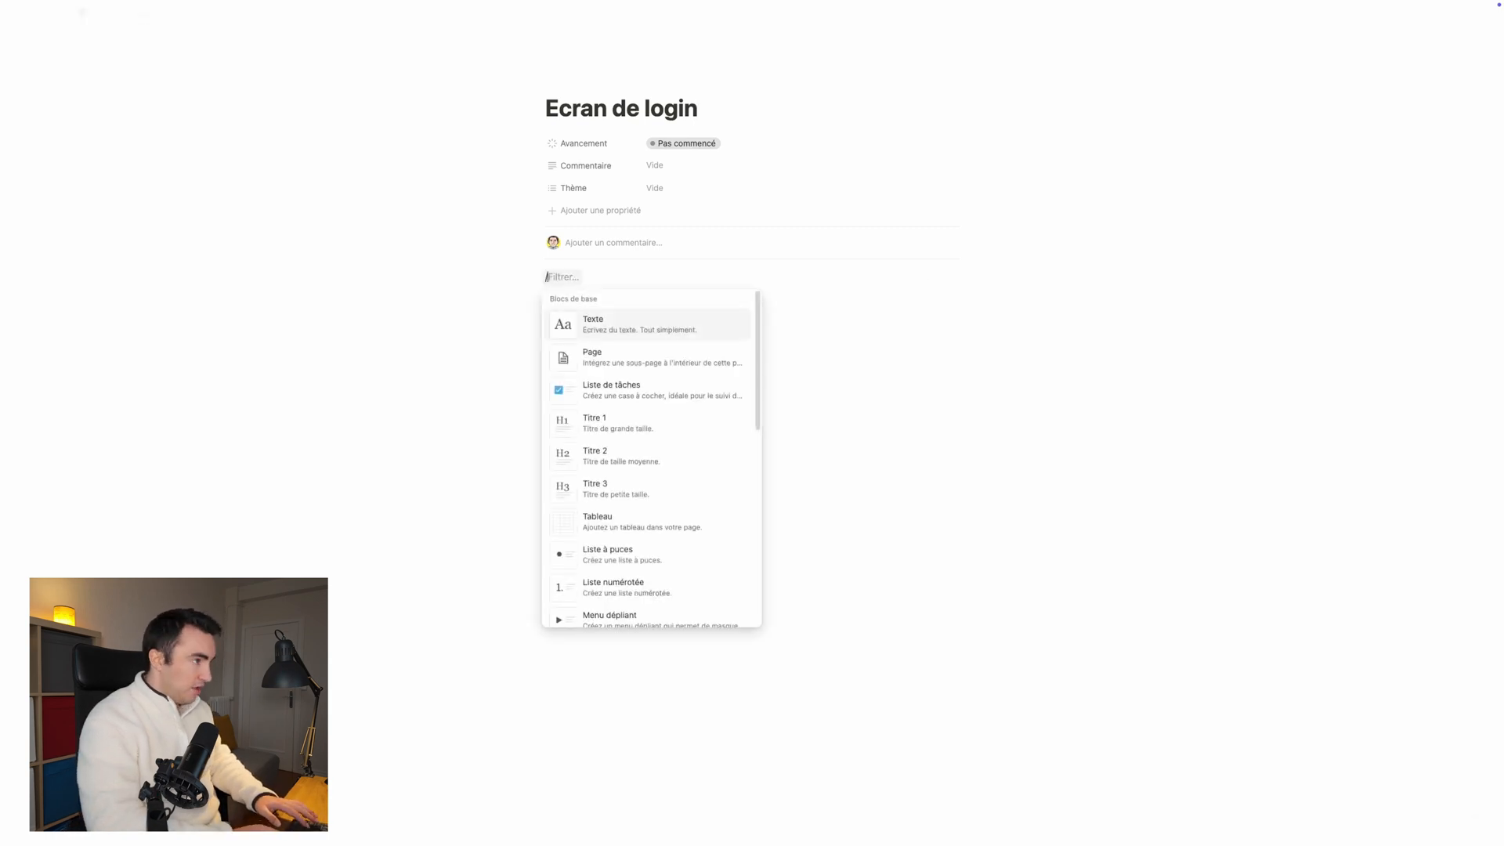
type("list")
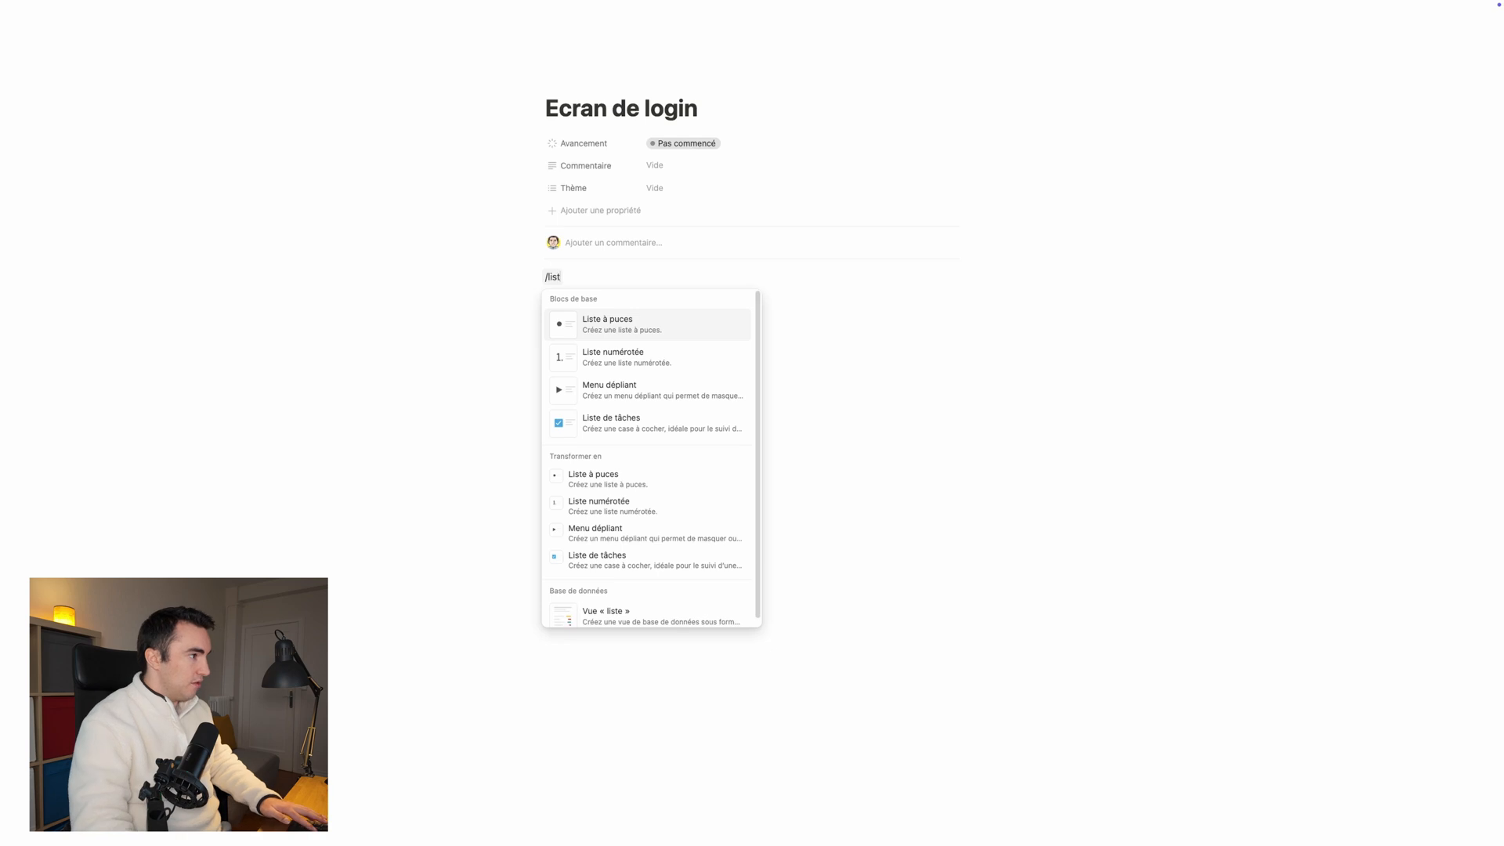
left_click(624, 423)
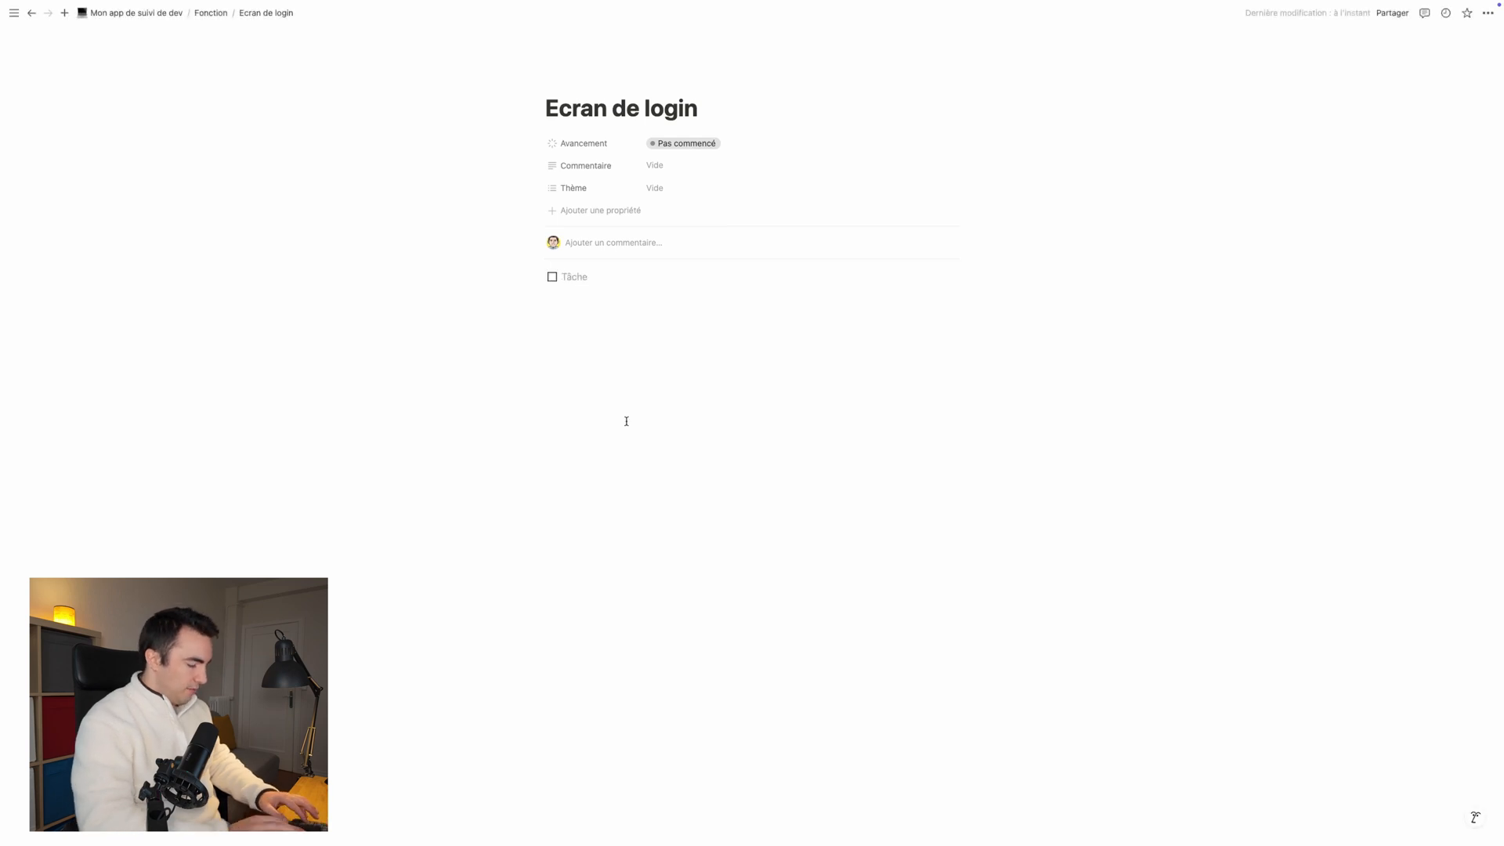
Step: Fill the to-do list with the tasks "Faire le champ email", "Faire le champ mot de passe" and "Créer la logique de login"
type("Faire le champ em")
type("e cha")
type("mp mot de passe")
key("Return")
type("Créer la logi")
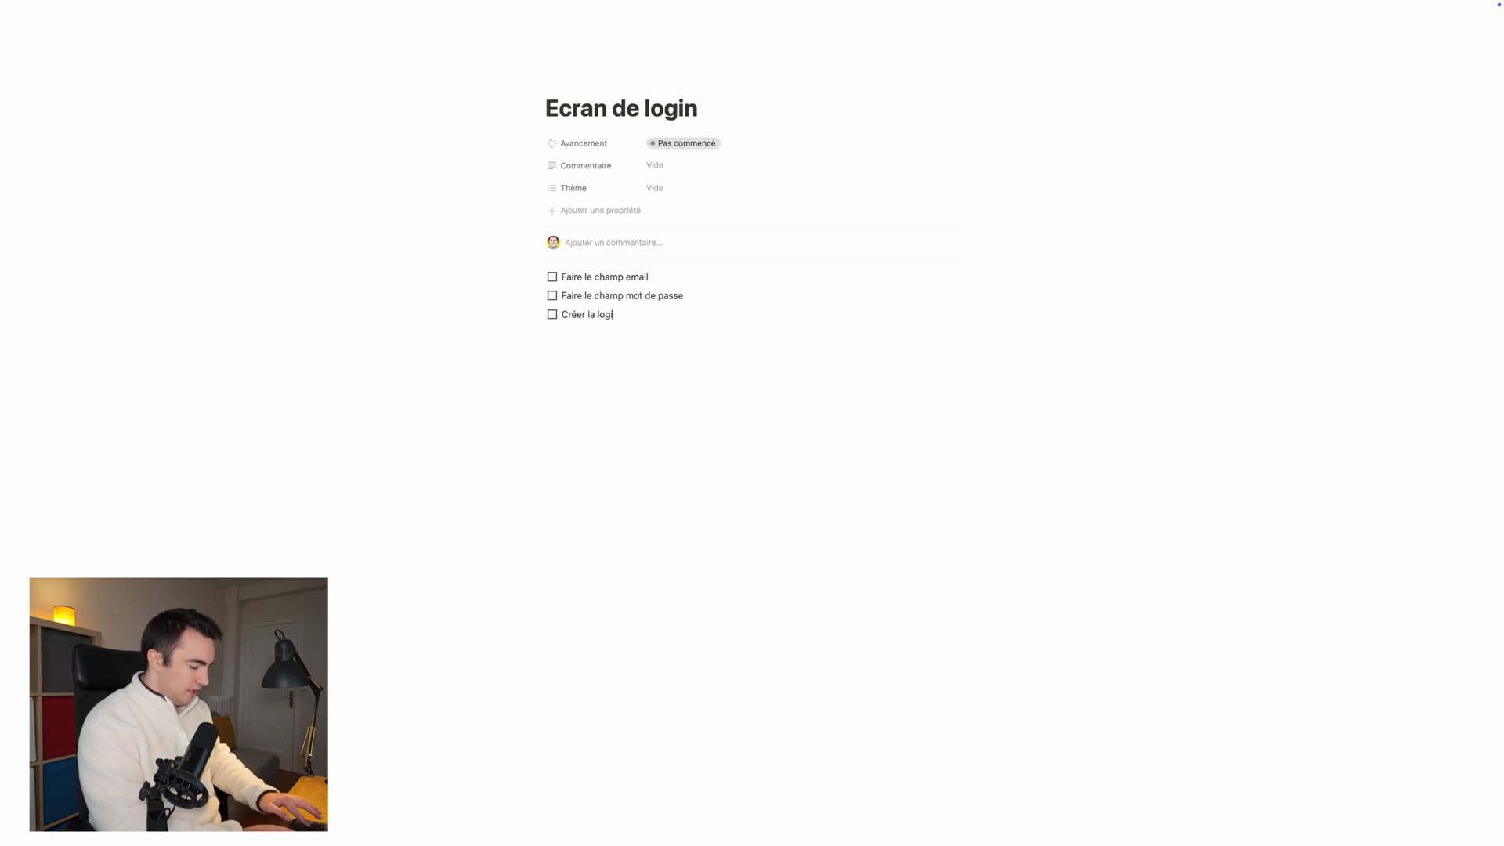
type("que de login")
Step: Set the "Ecran de login" entry's Thème to "Login" and its Avancement to "En cours"
left_click(658, 187)
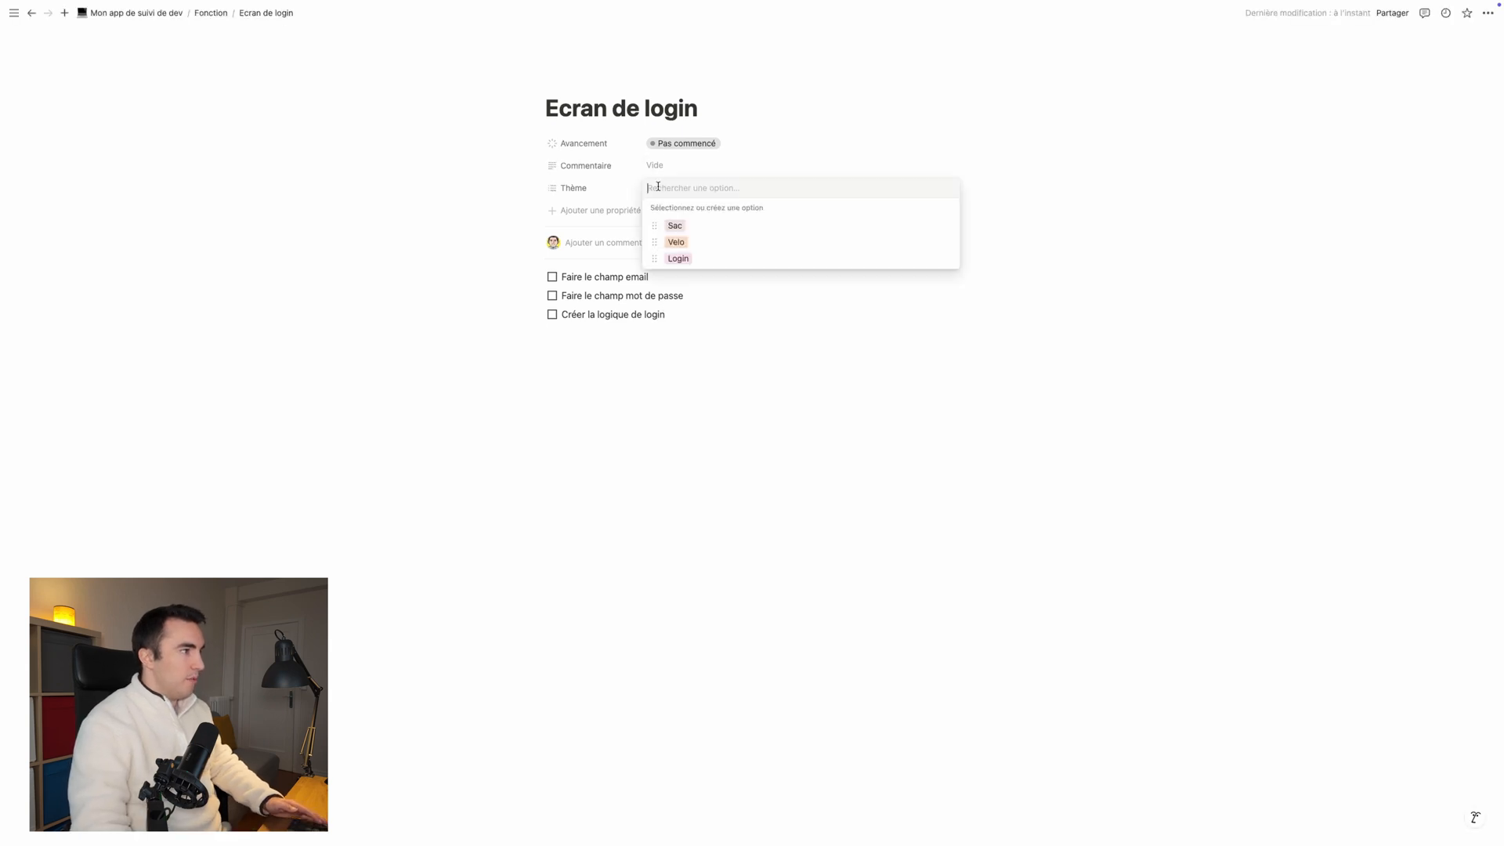
left_click(686, 259)
left_click(451, 231)
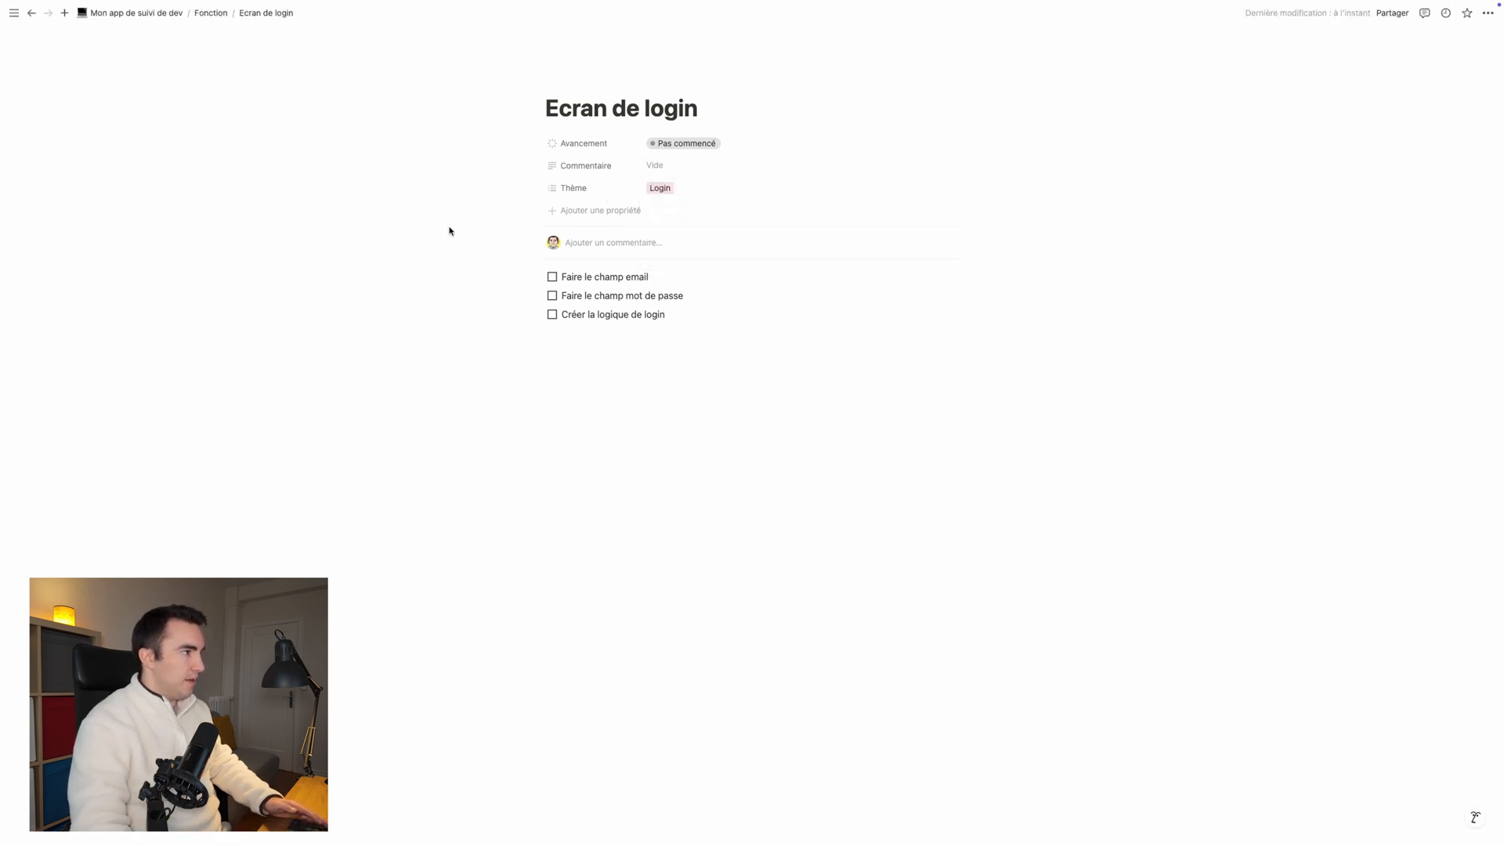
left_click(669, 143)
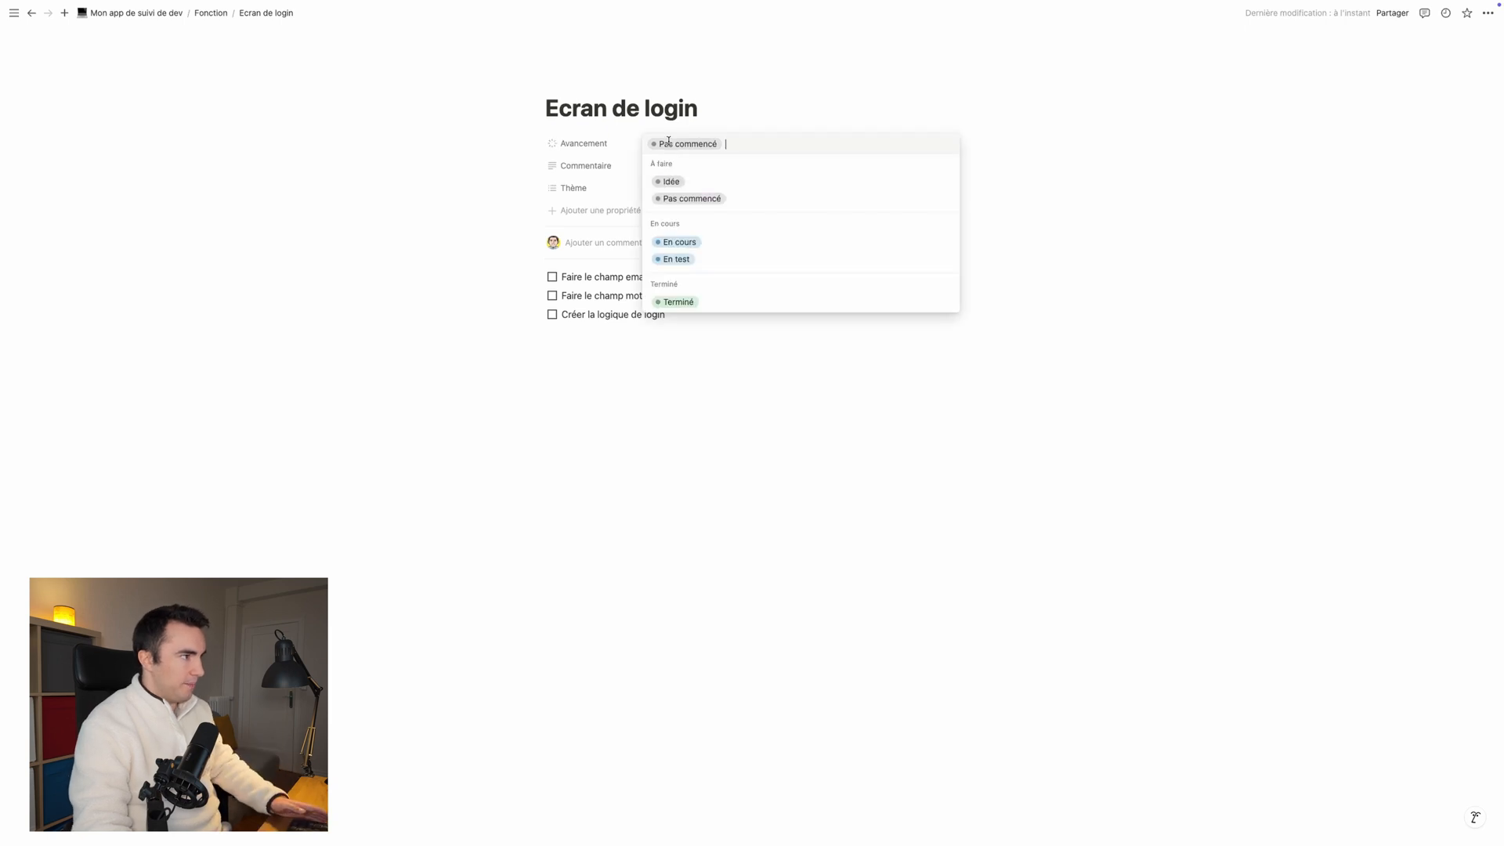
left_click(682, 242)
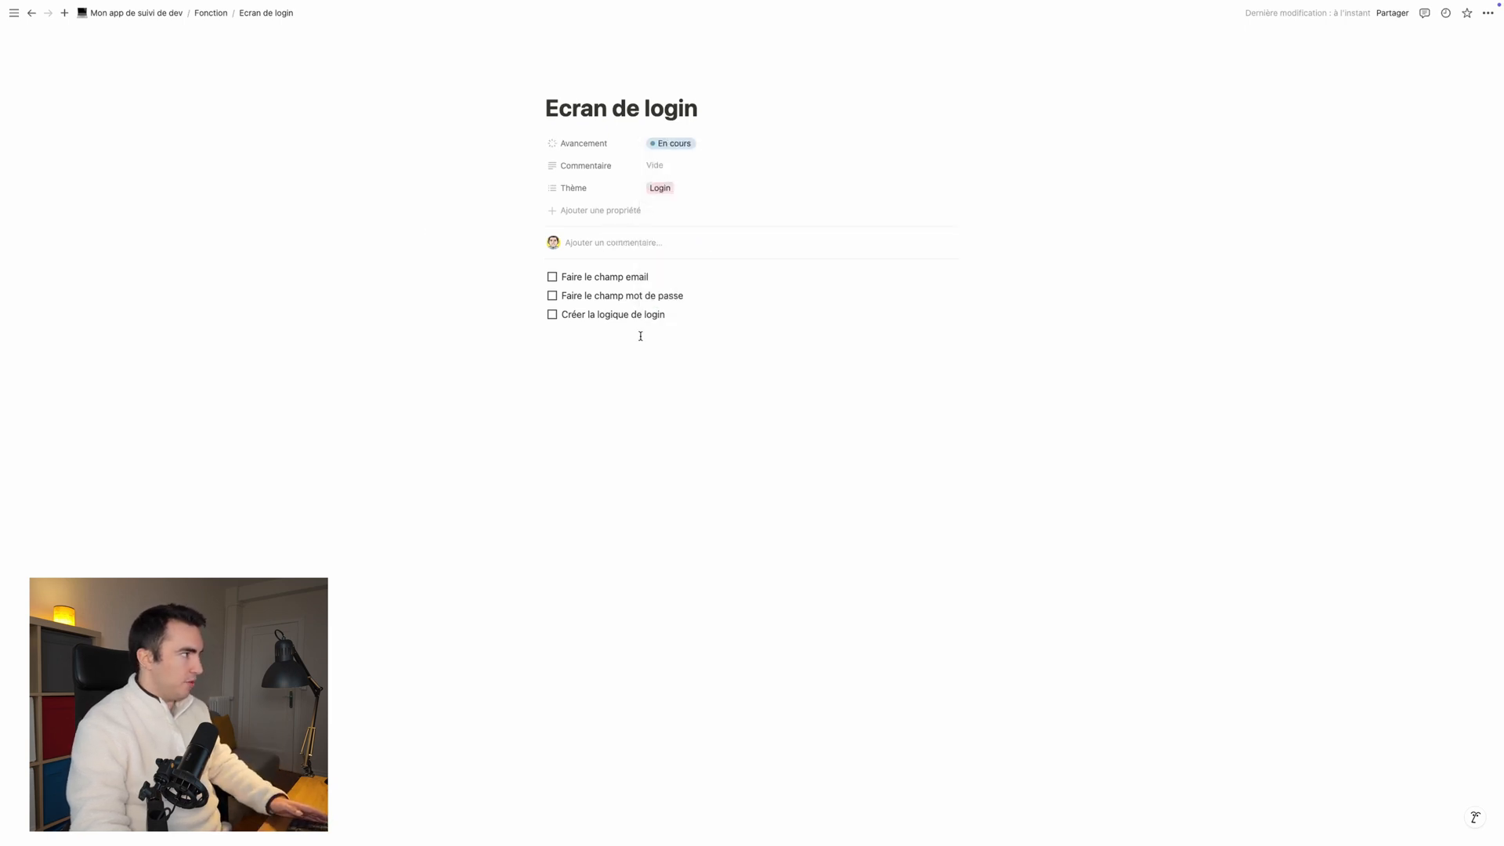
Step: Return to the "Mon app de suivi de dev" page and change the Fonction database's layout to Kanban
left_click(205, 13)
left_click(137, 12)
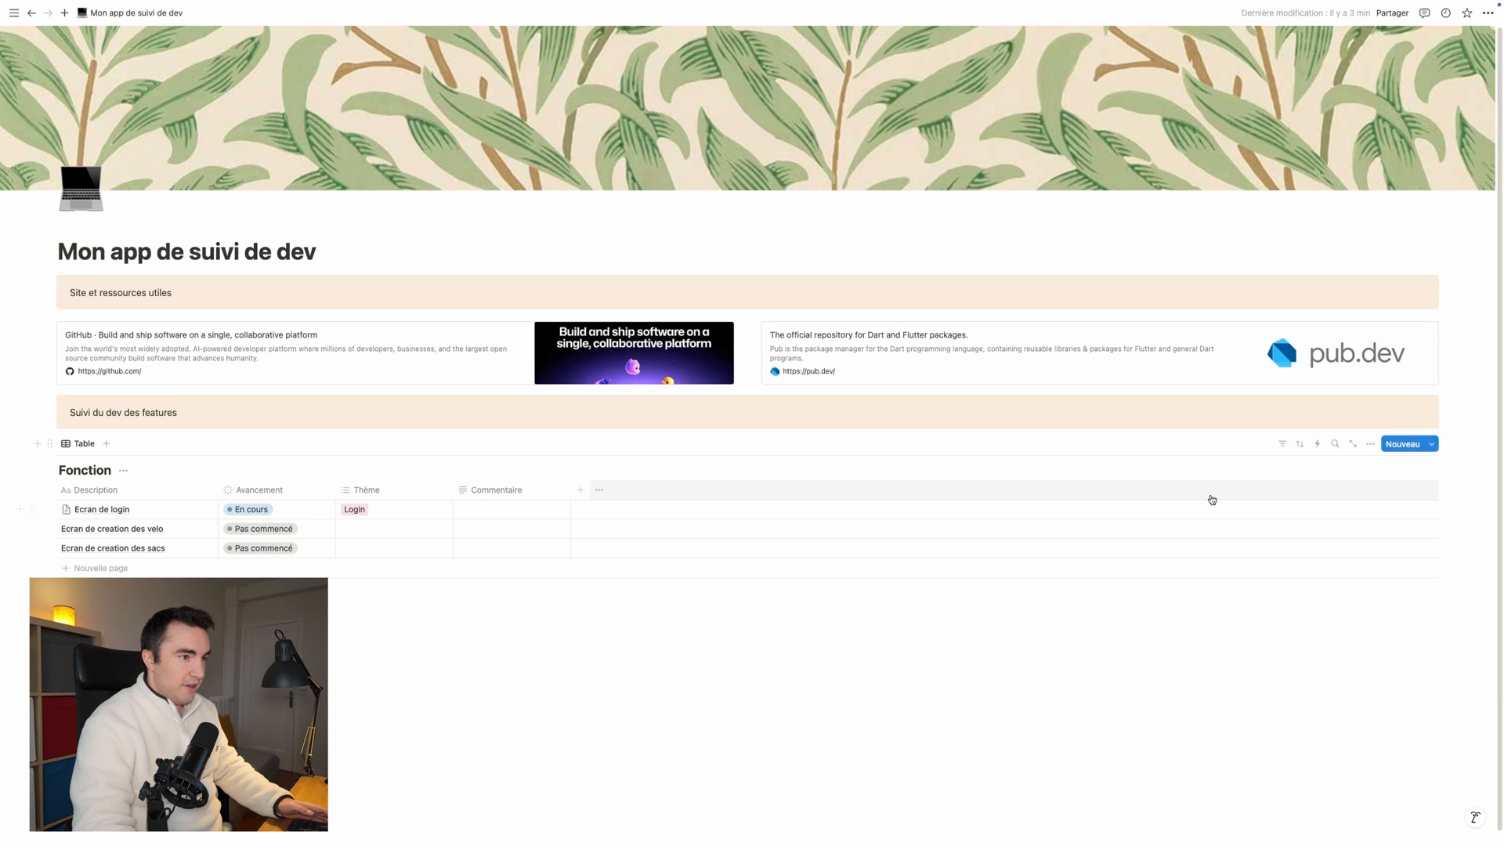
left_click(1371, 445)
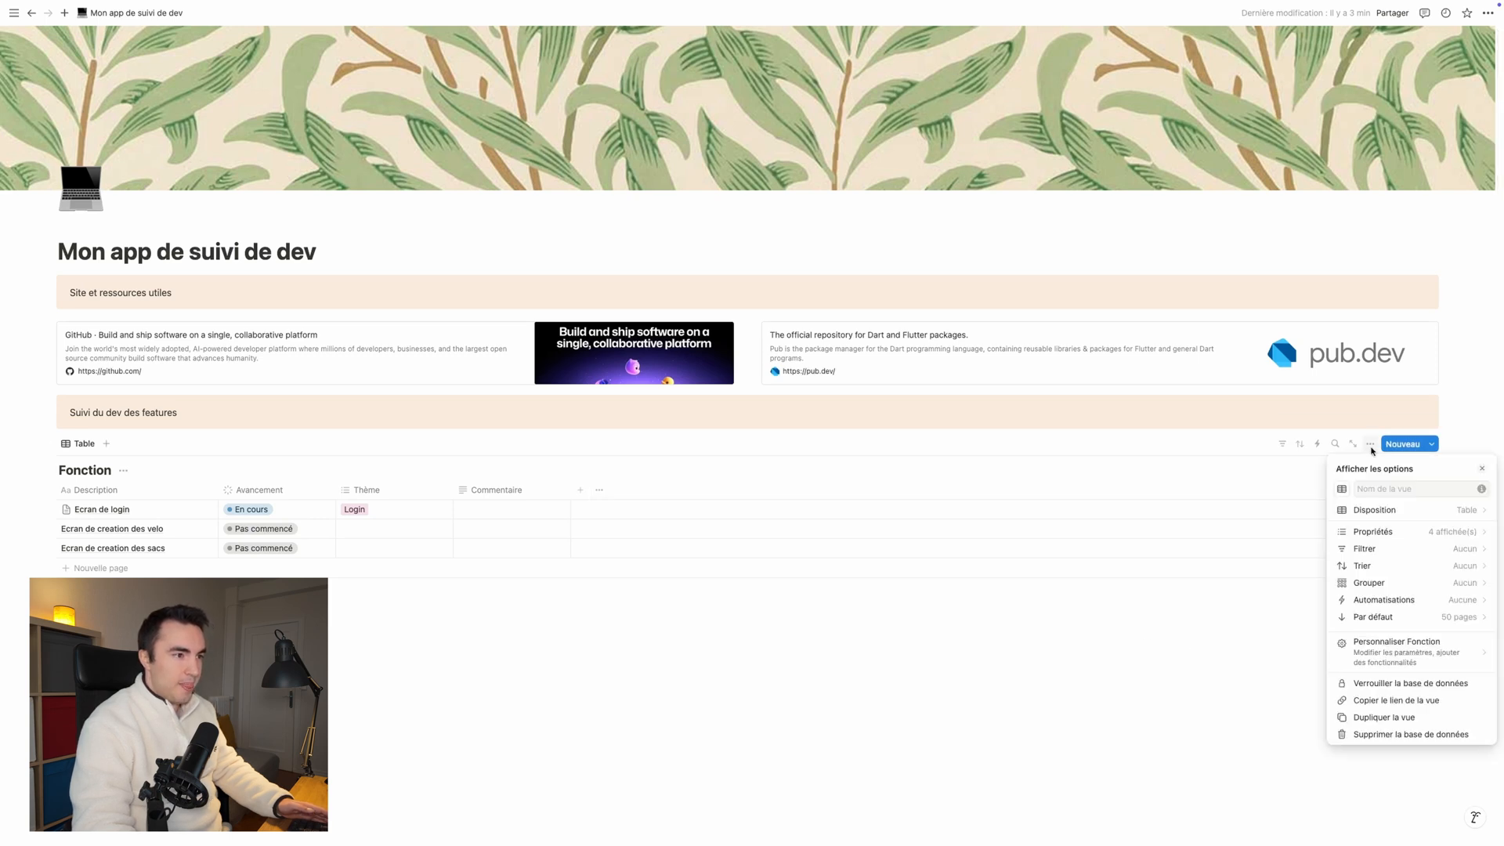
left_click(1472, 510)
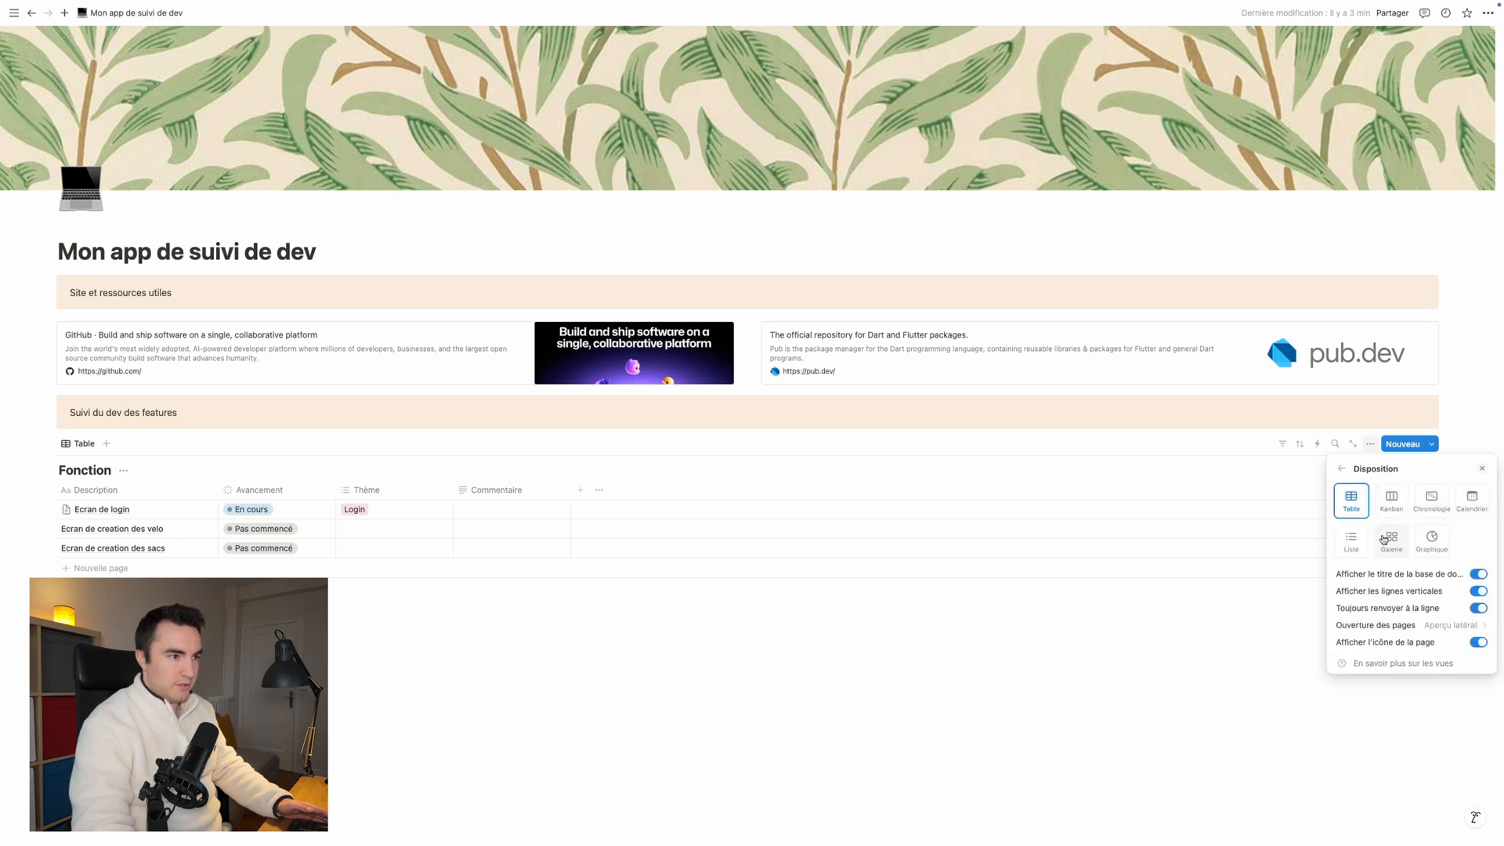
left_click(1392, 501)
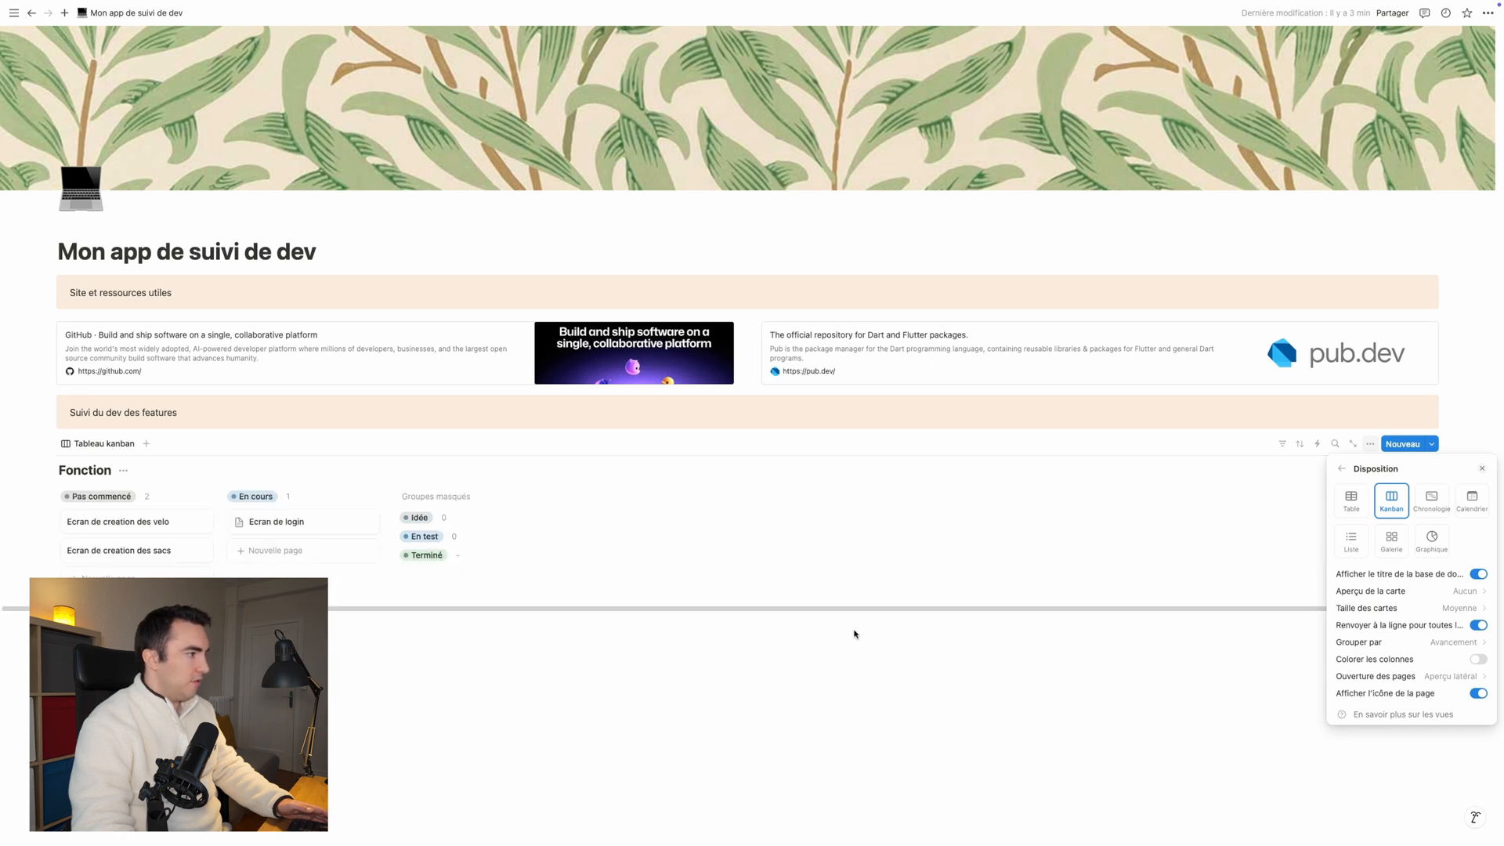
left_click(852, 673)
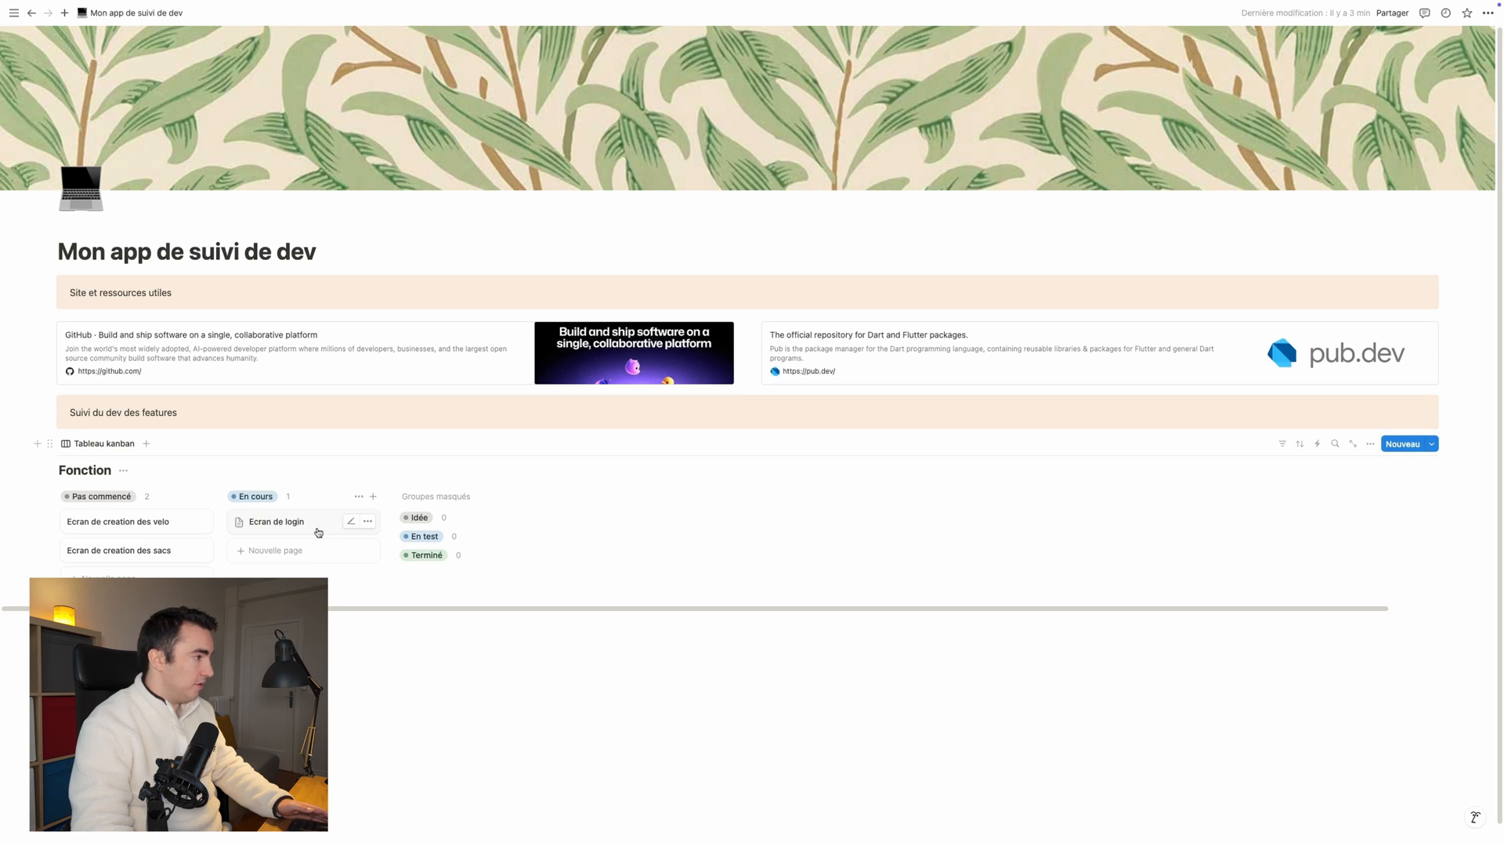
Step: Set the Avancement of "Ecran de creation des velo" to "Terminé" and move the "Ecran de login" card into the "Terminé" group
left_click(92, 527)
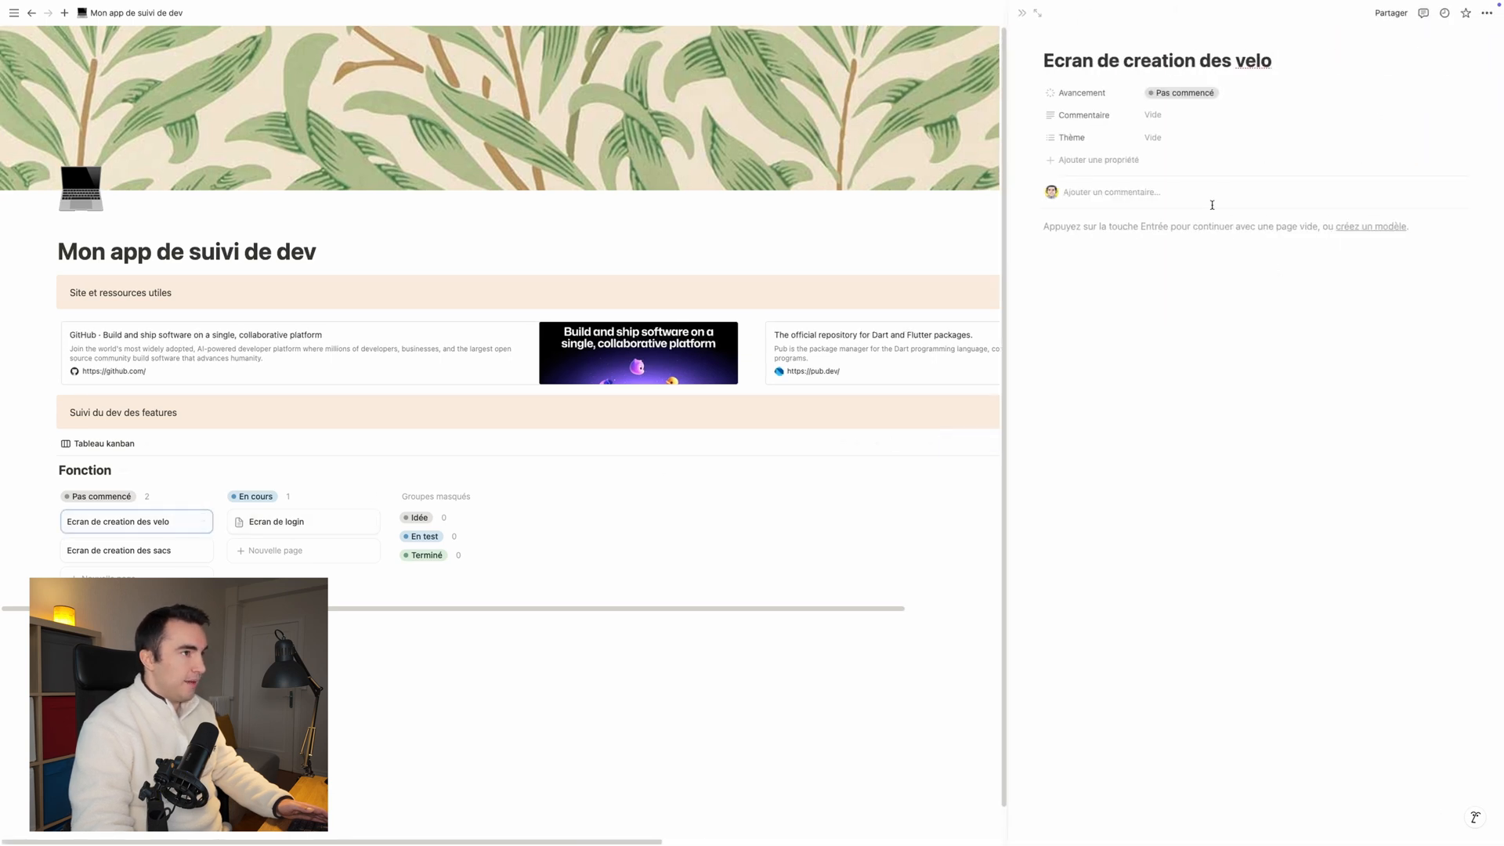
left_click(1216, 94)
left_click(1171, 251)
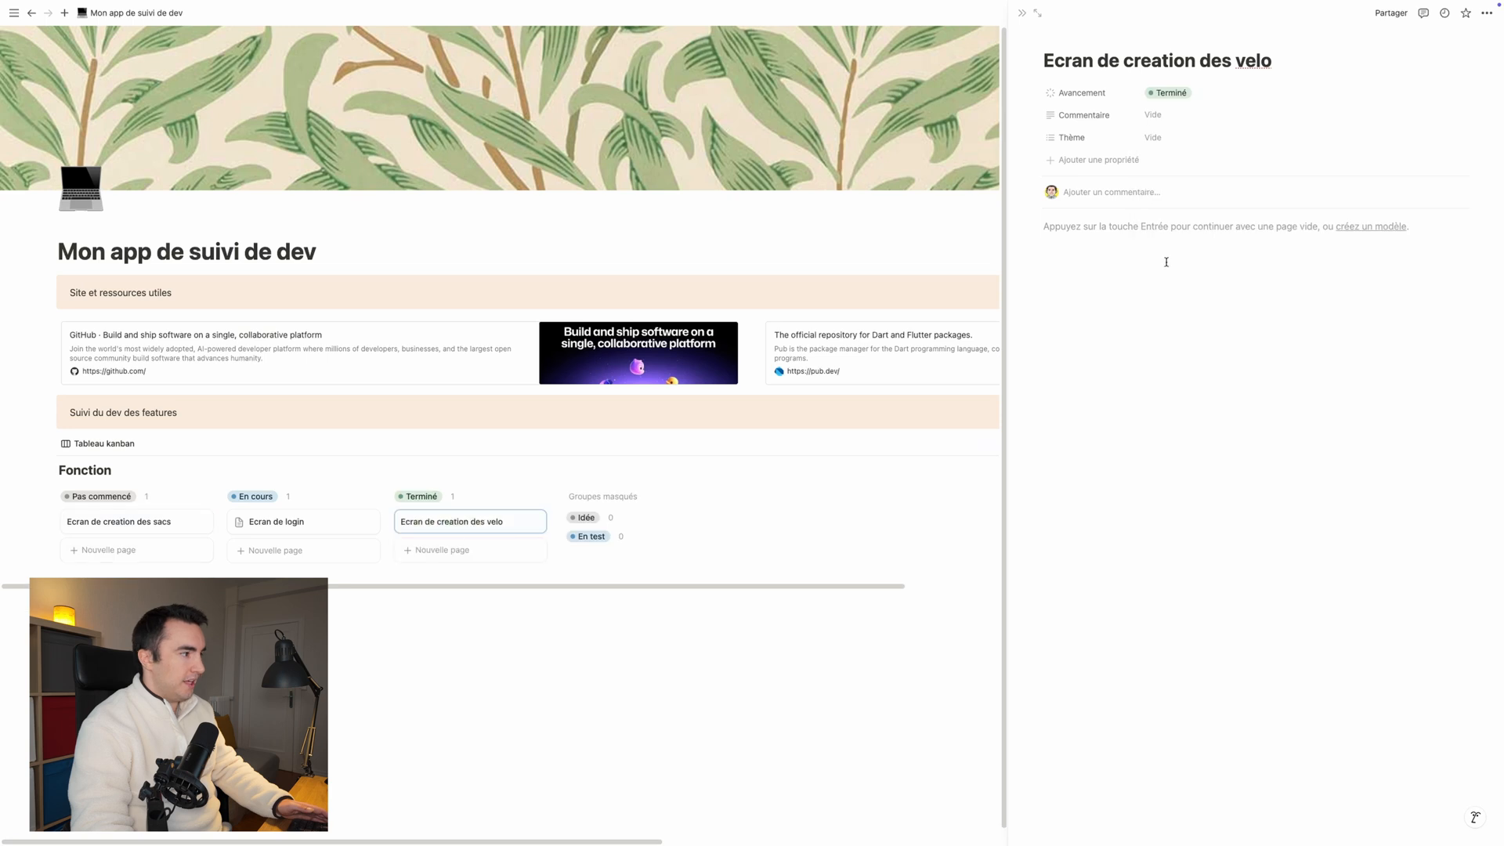
left_click(439, 603)
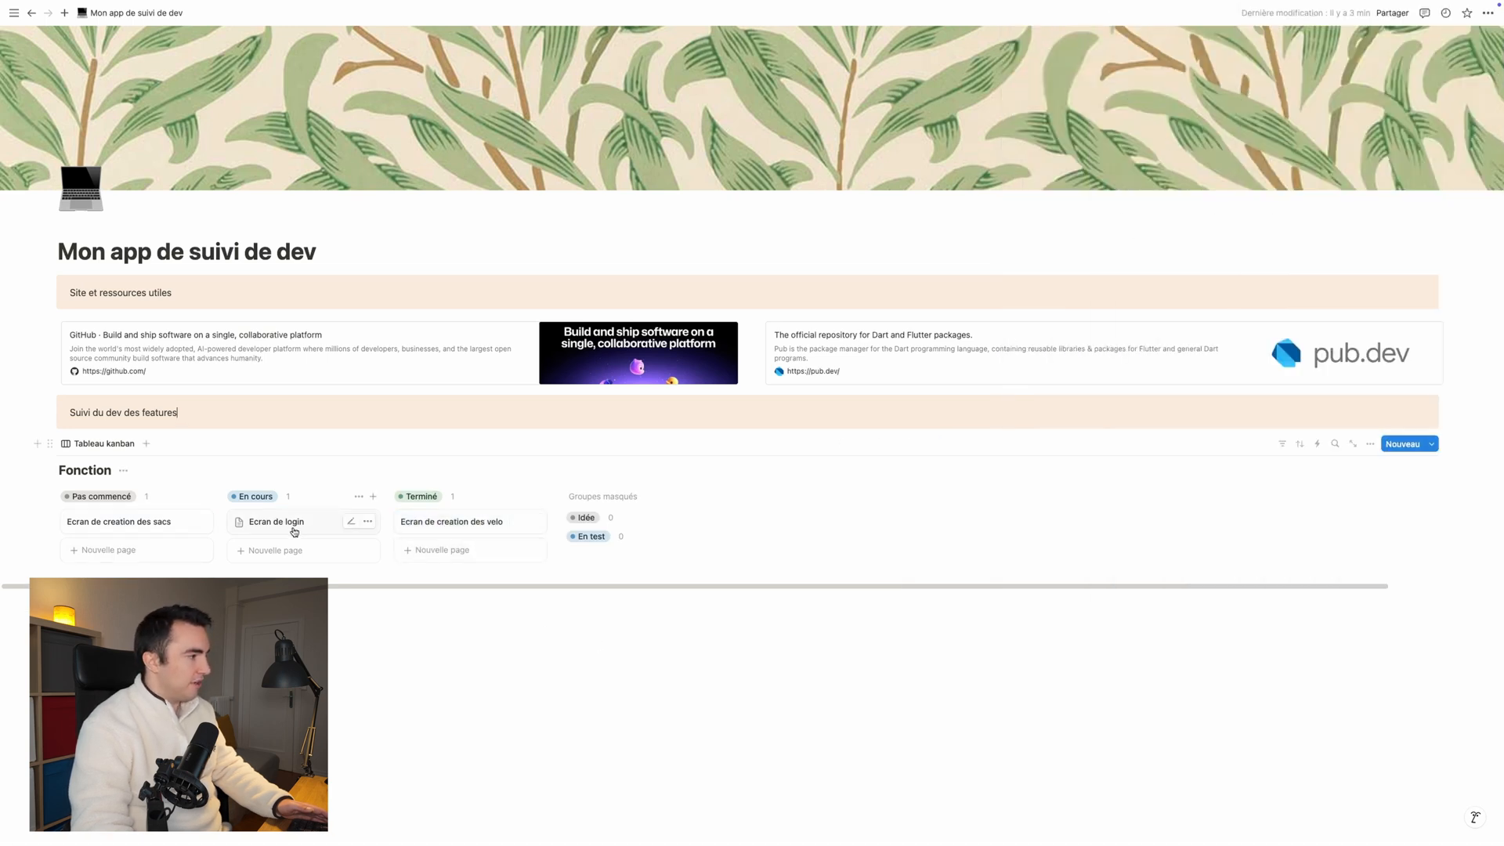
left_click_drag(276, 527, 430, 544)
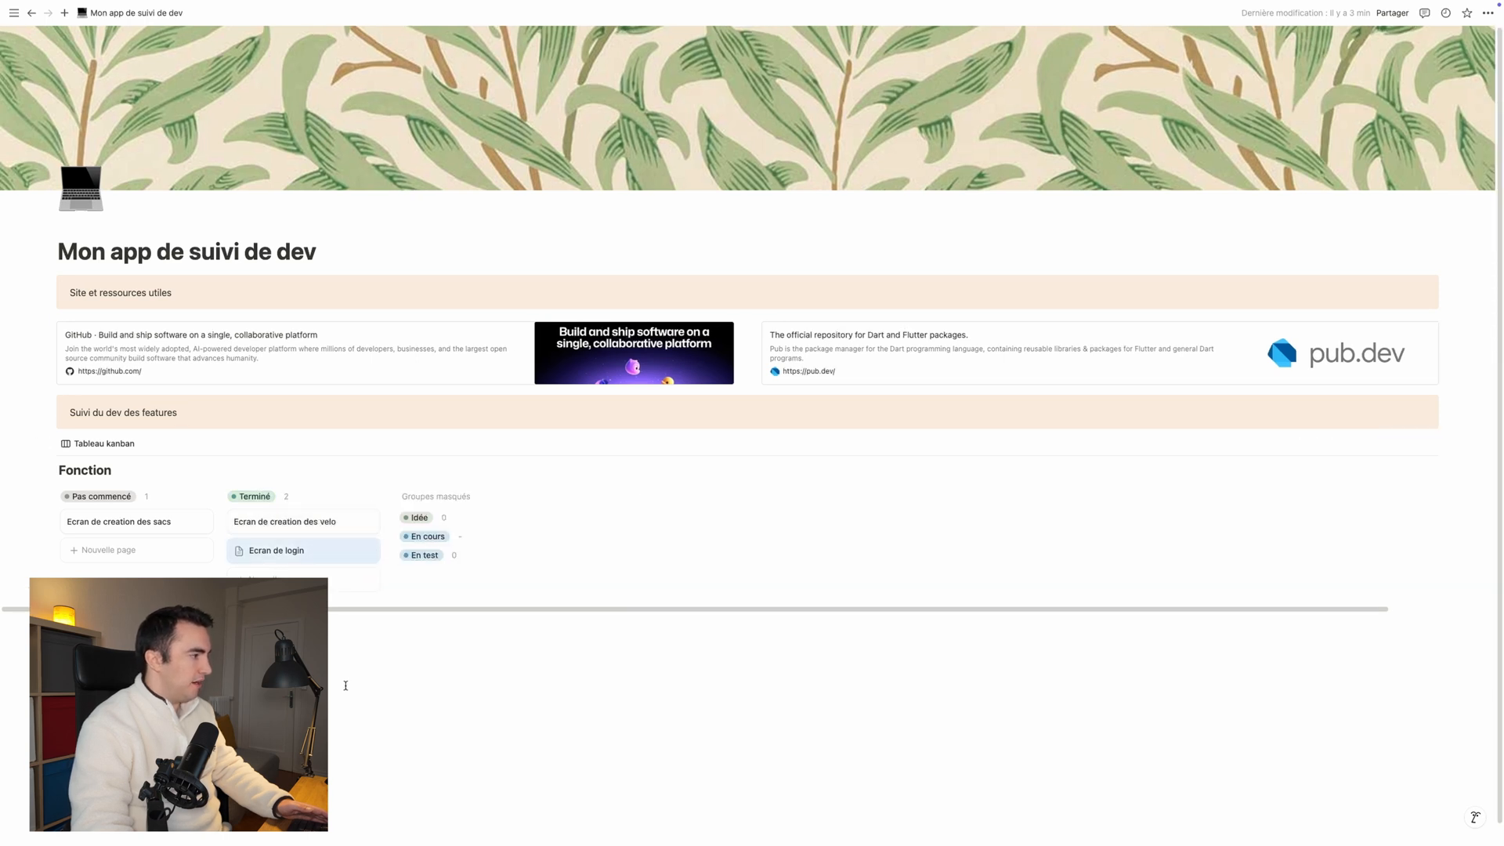
Step: Duplicate the "Tableau kanban" view and change the copy's layout to gallery (Galerie)
left_click(102, 452)
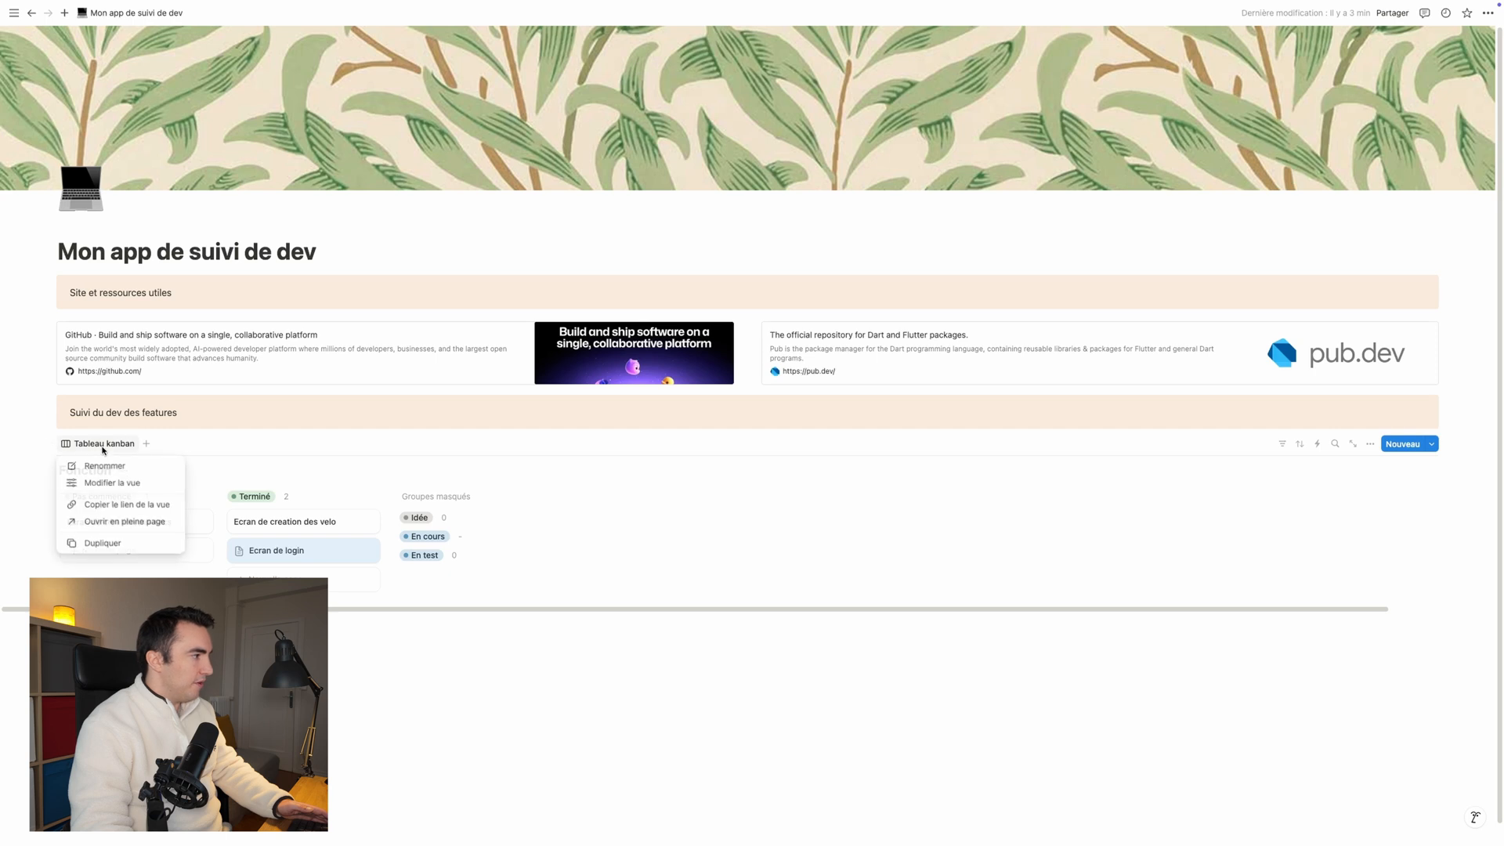
left_click(122, 544)
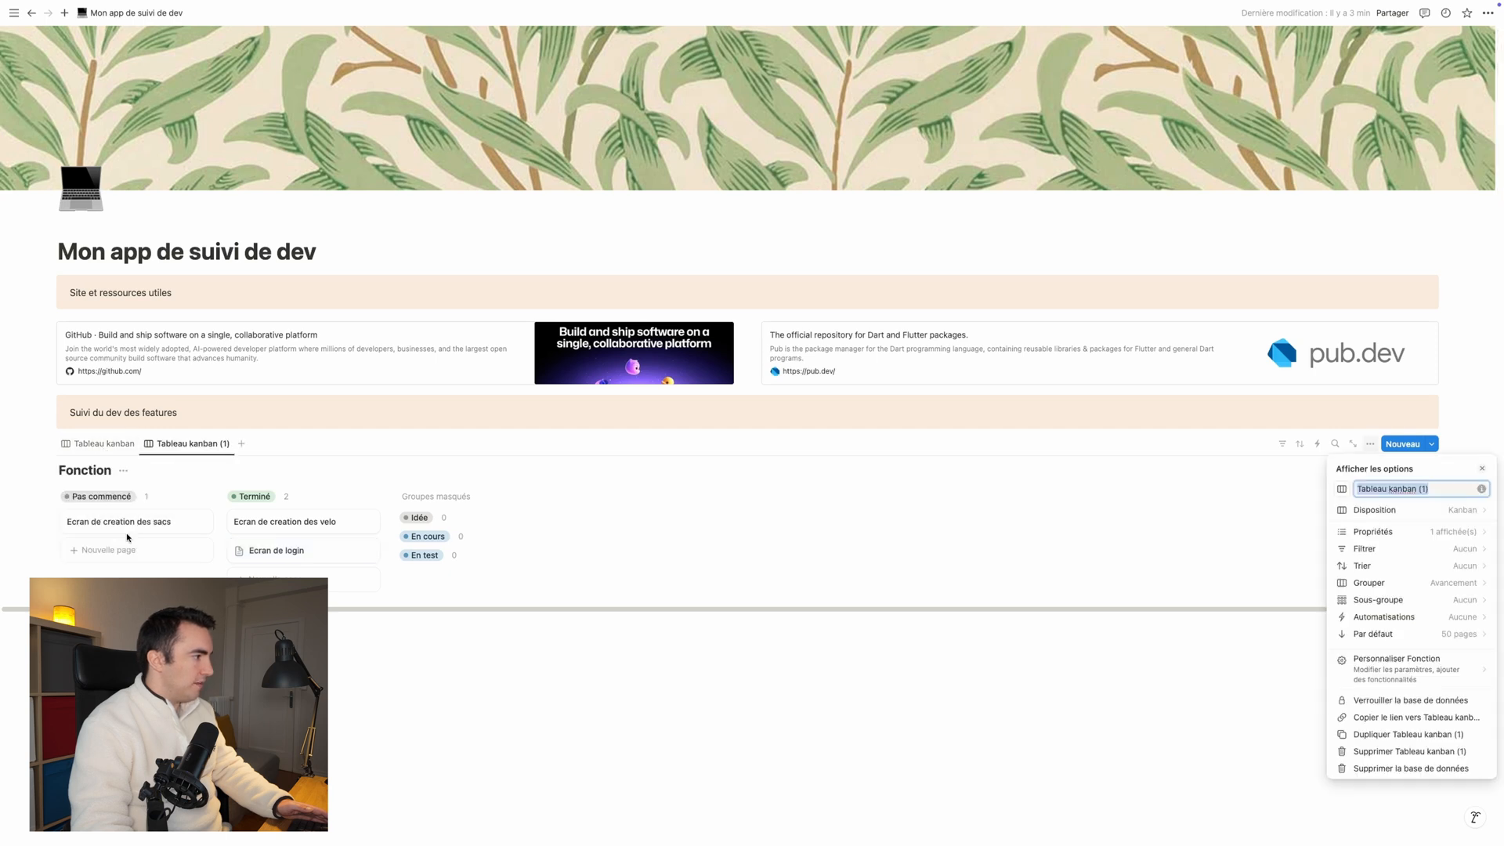
left_click(1413, 517)
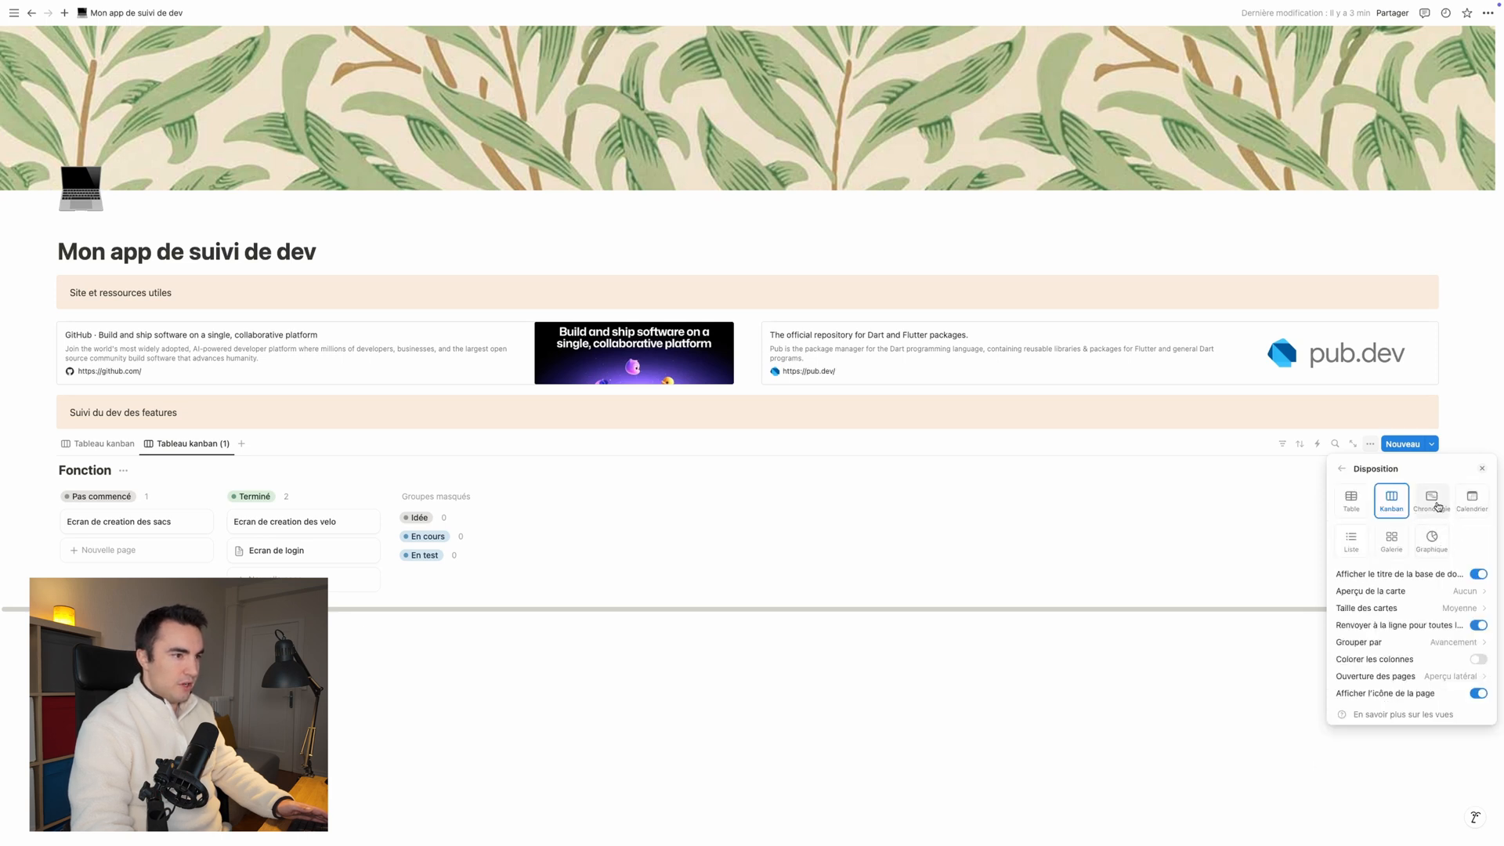
left_click(1392, 541)
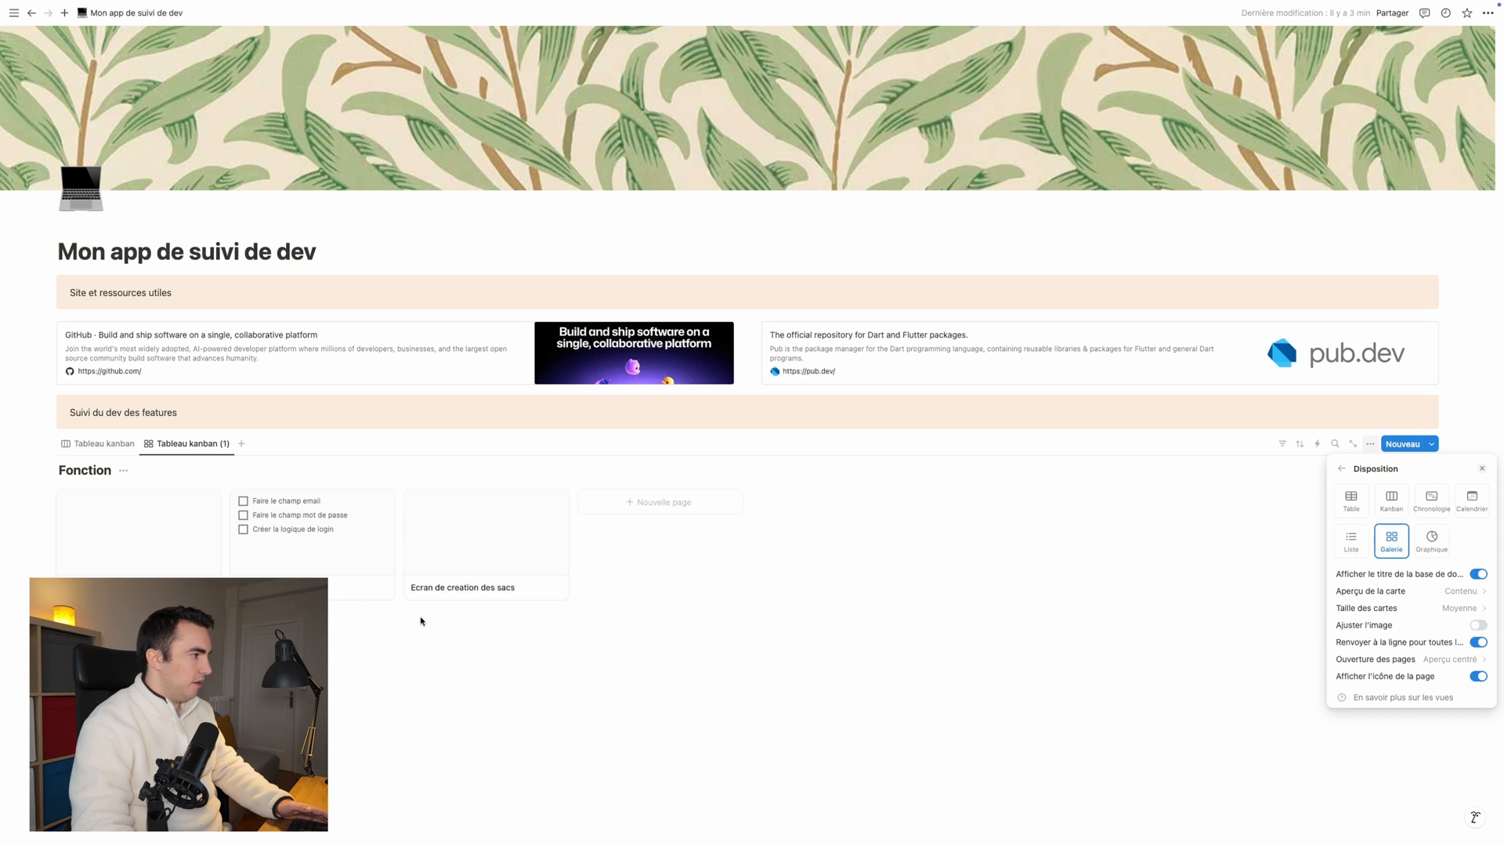
left_click(494, 685)
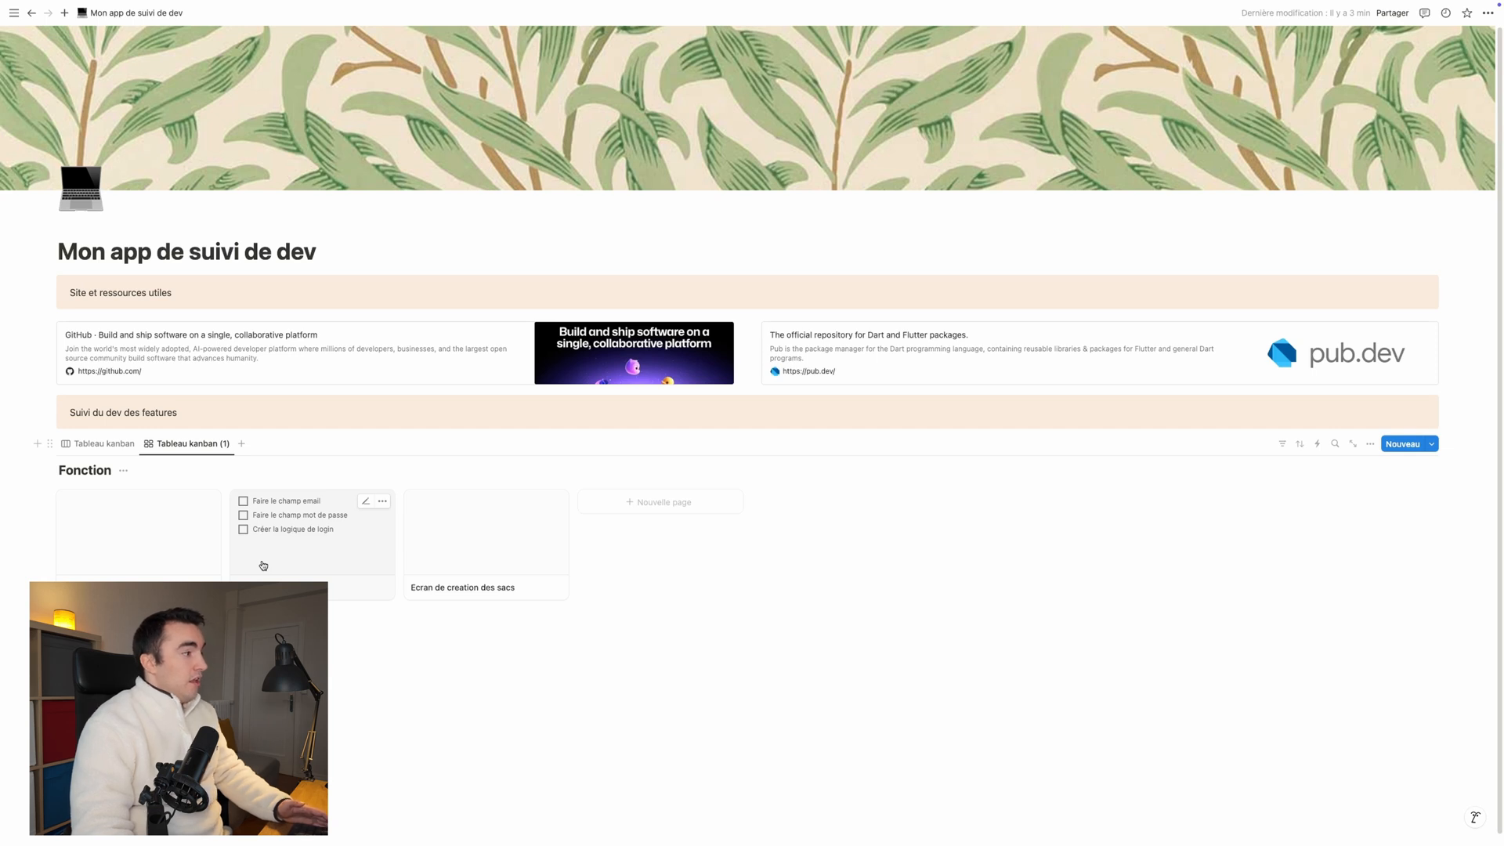
mouse_move(2, 564)
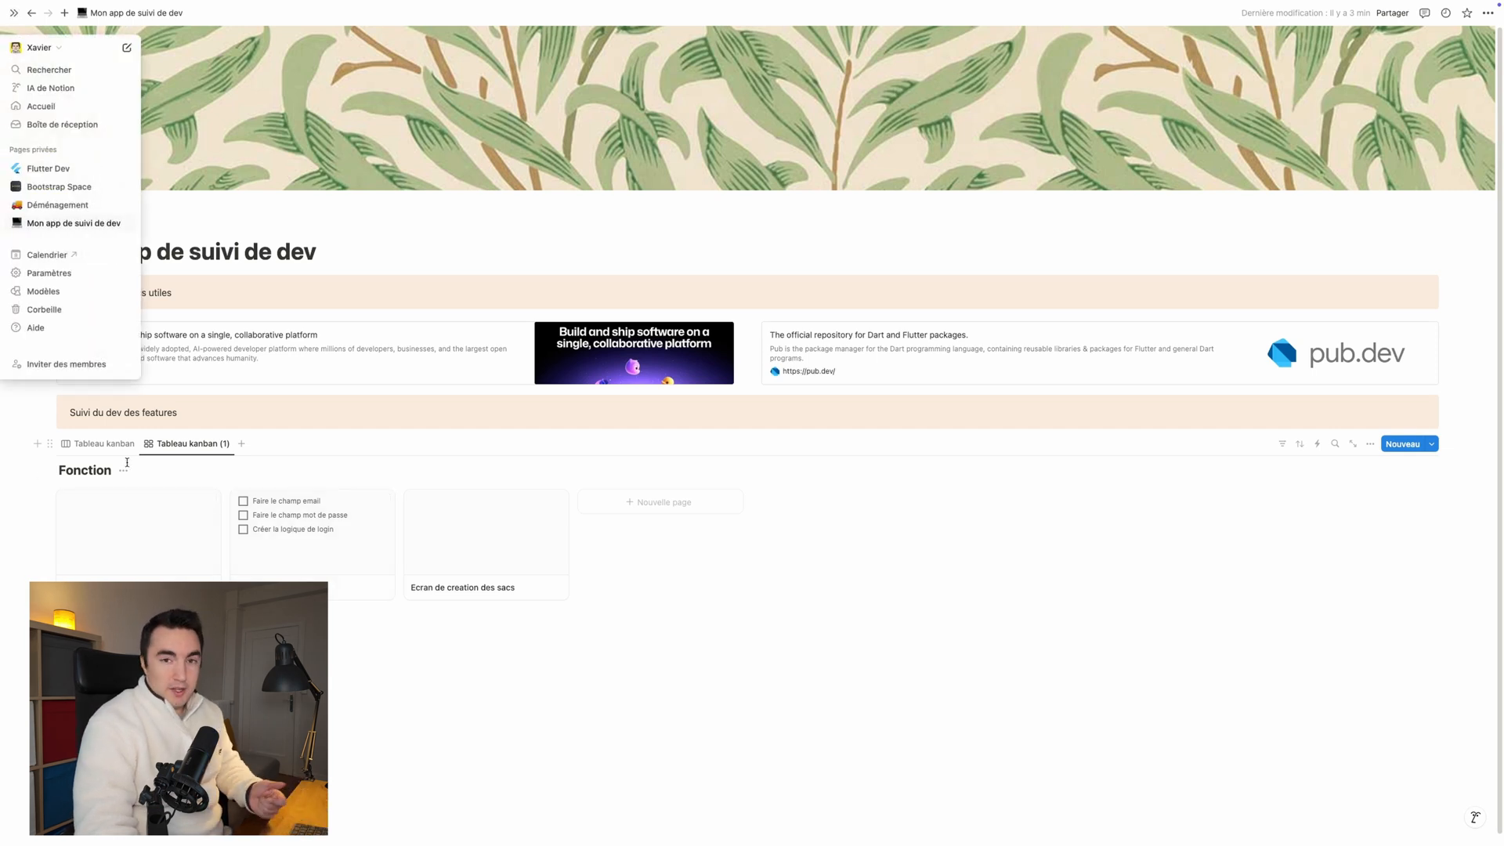